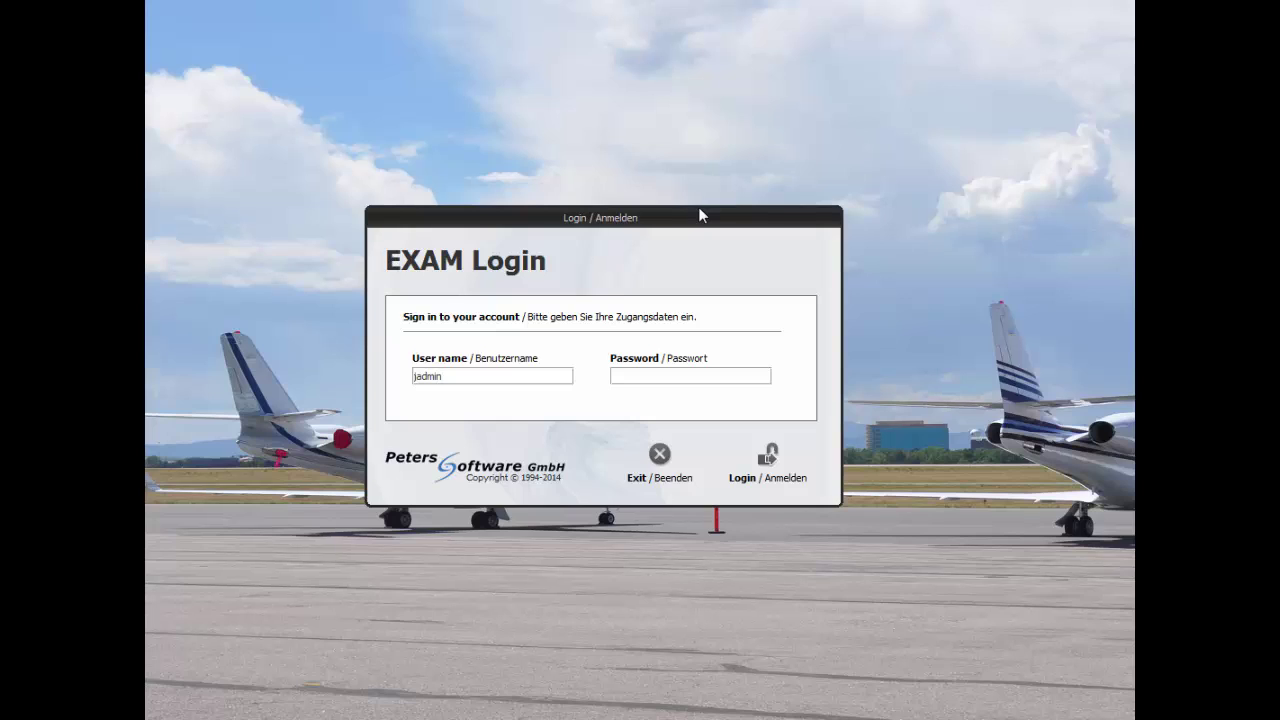
# Step: Log in with the account password and open the EXAM Net Admin module
pyautogui.write('********')
pyautogui.click(779, 472)
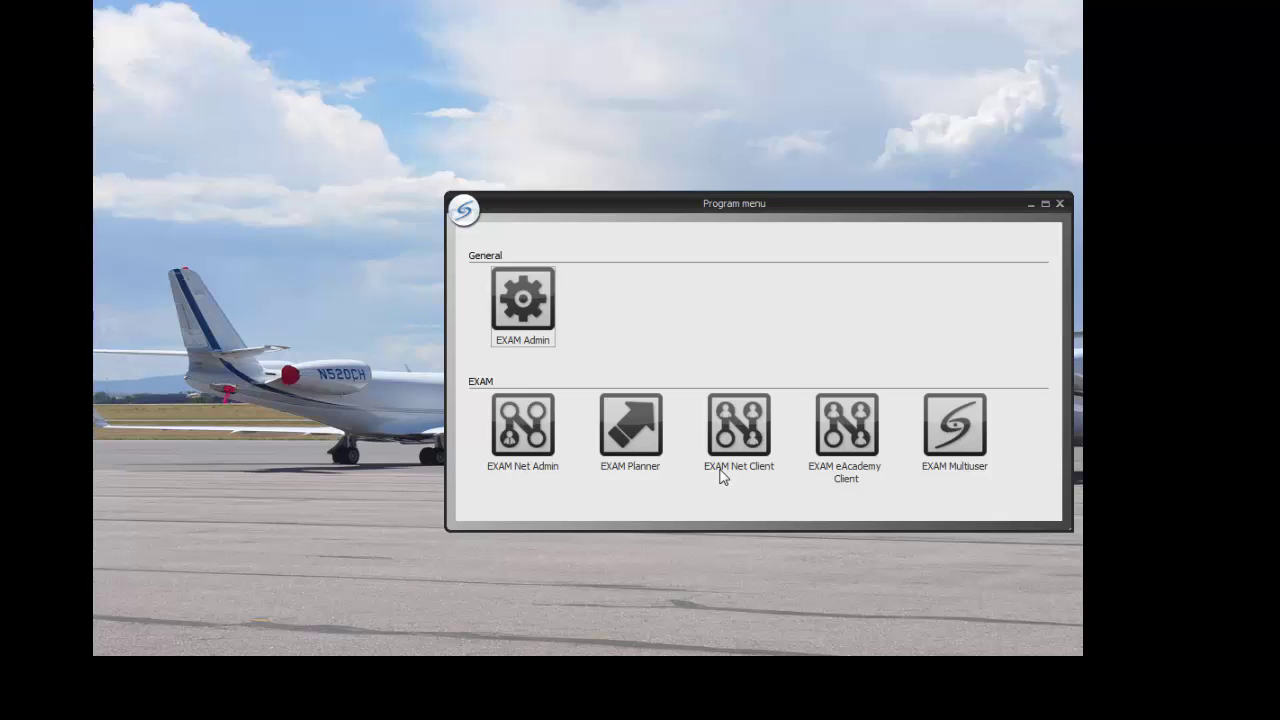
pyautogui.click(516, 415)
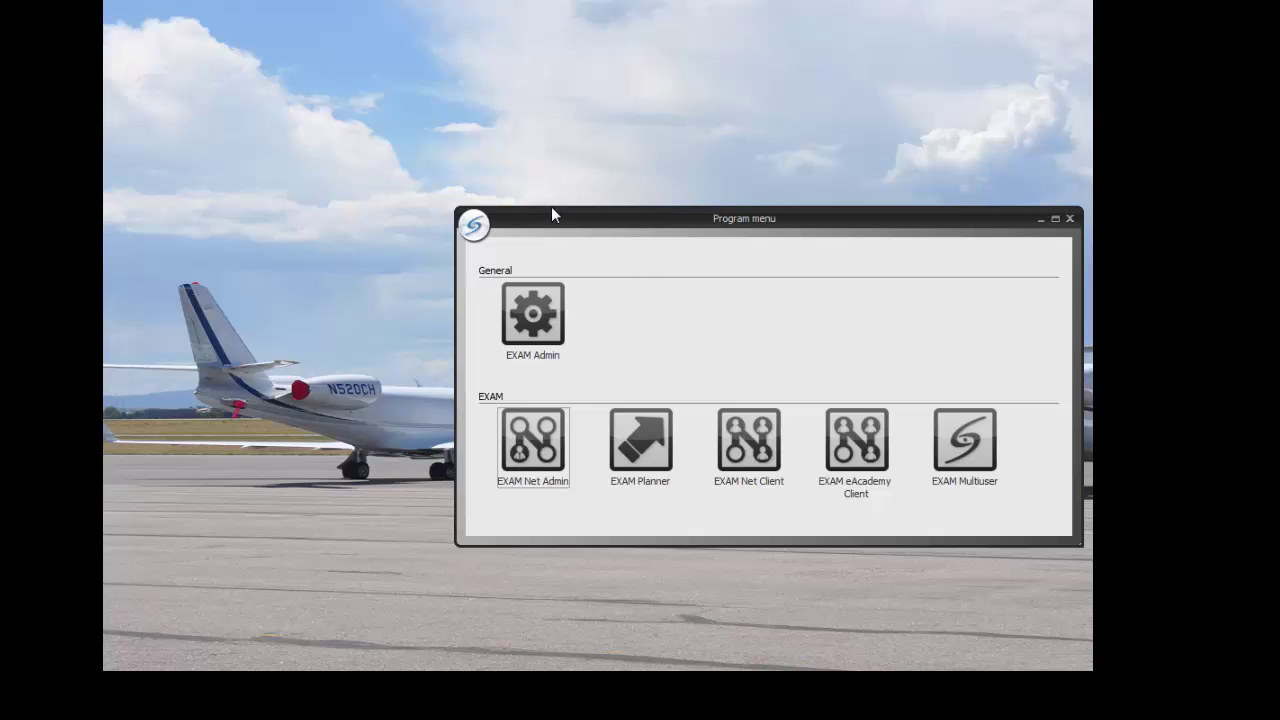
pyautogui.doubleClick(532, 440)
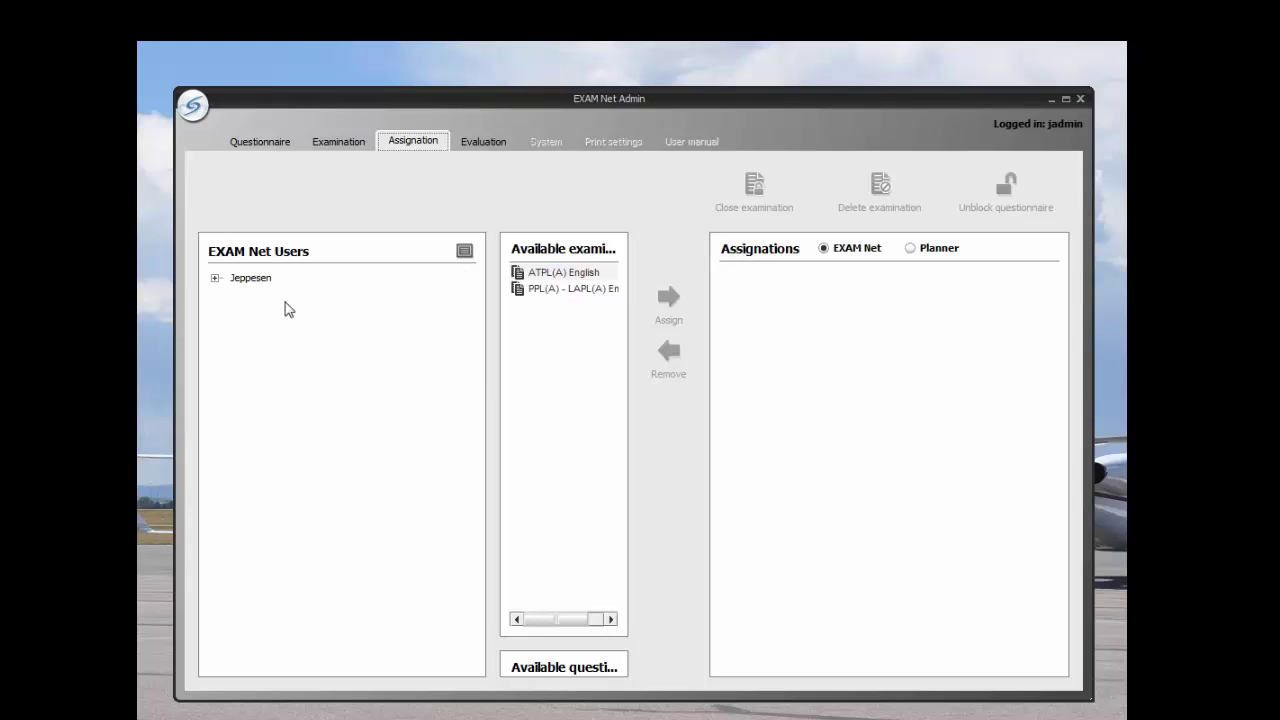
# Step: Assign the PPL(A) - LAPL(A) Englisch examination with all its questionnaires to the demo student among users with no section assigned
pyautogui.click(215, 279)
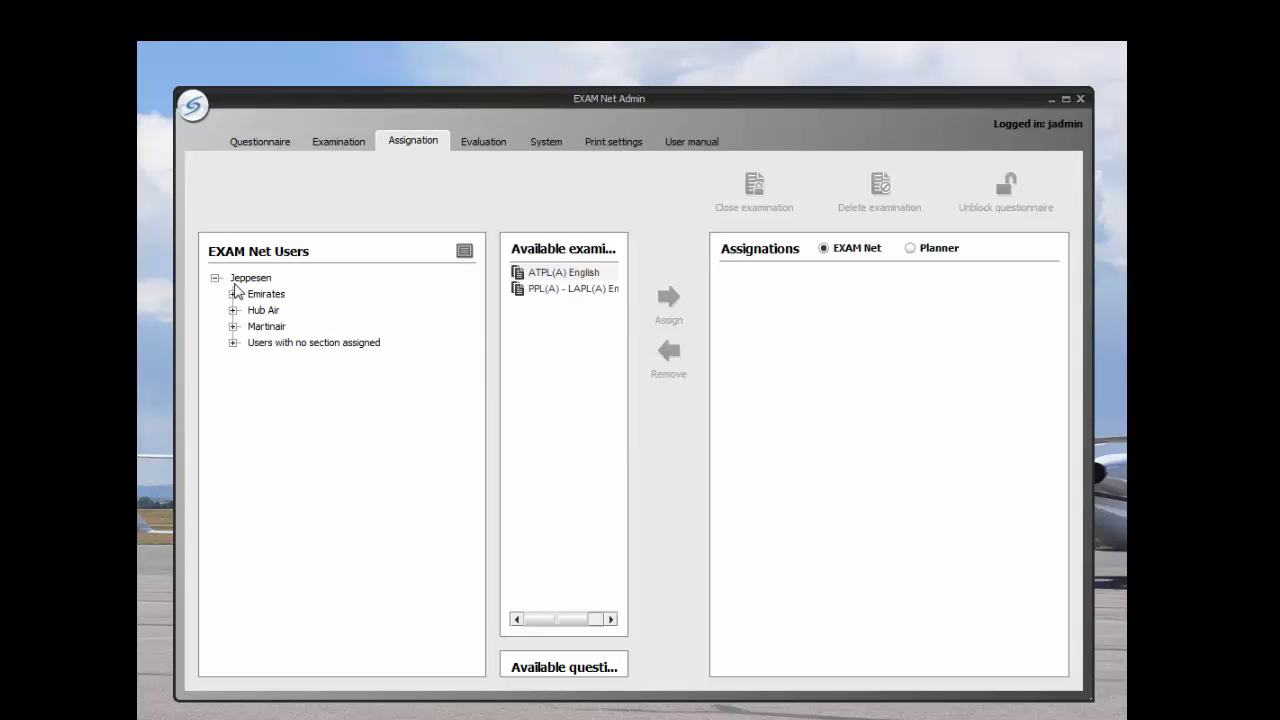
pyautogui.click(234, 342)
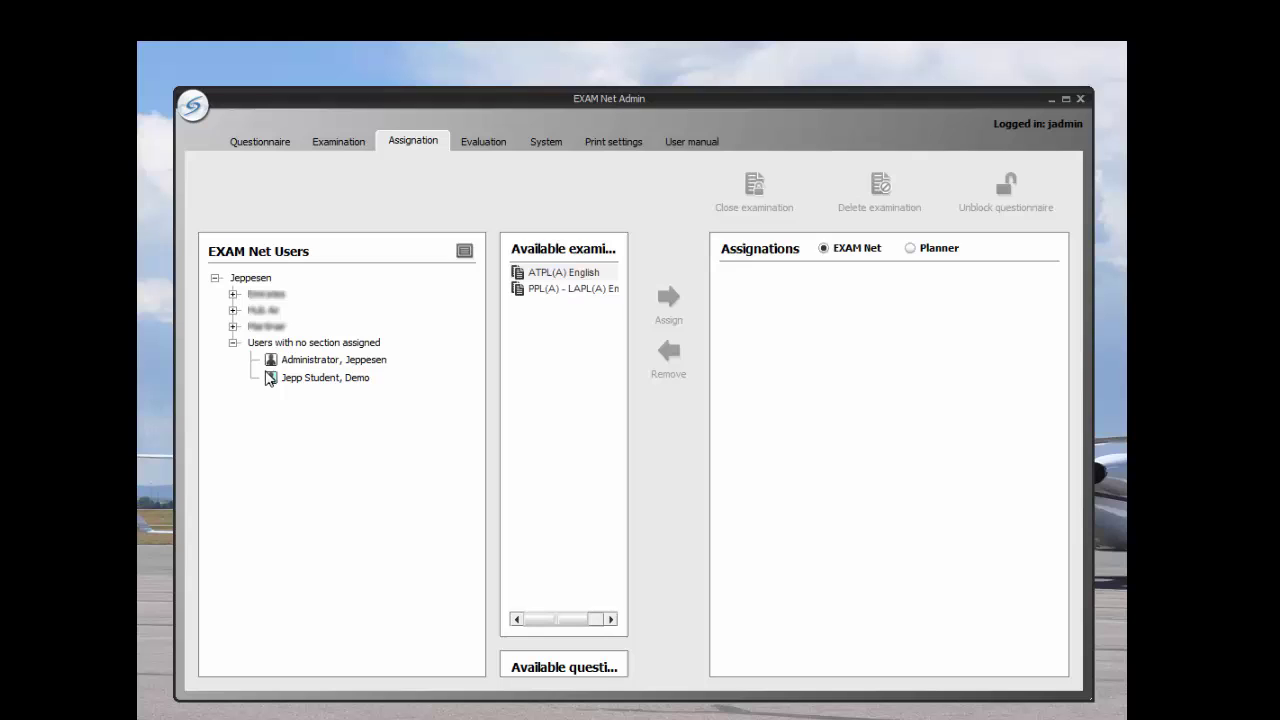
pyautogui.click(337, 378)
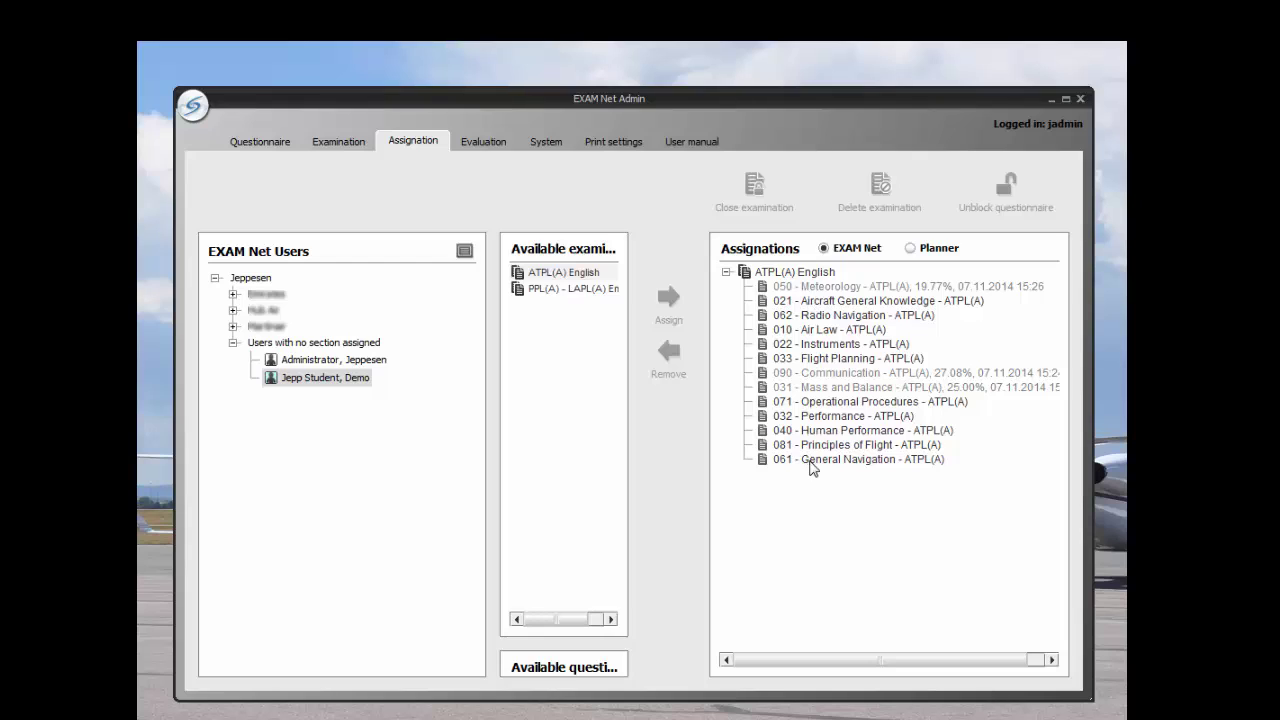
pyautogui.click(566, 290)
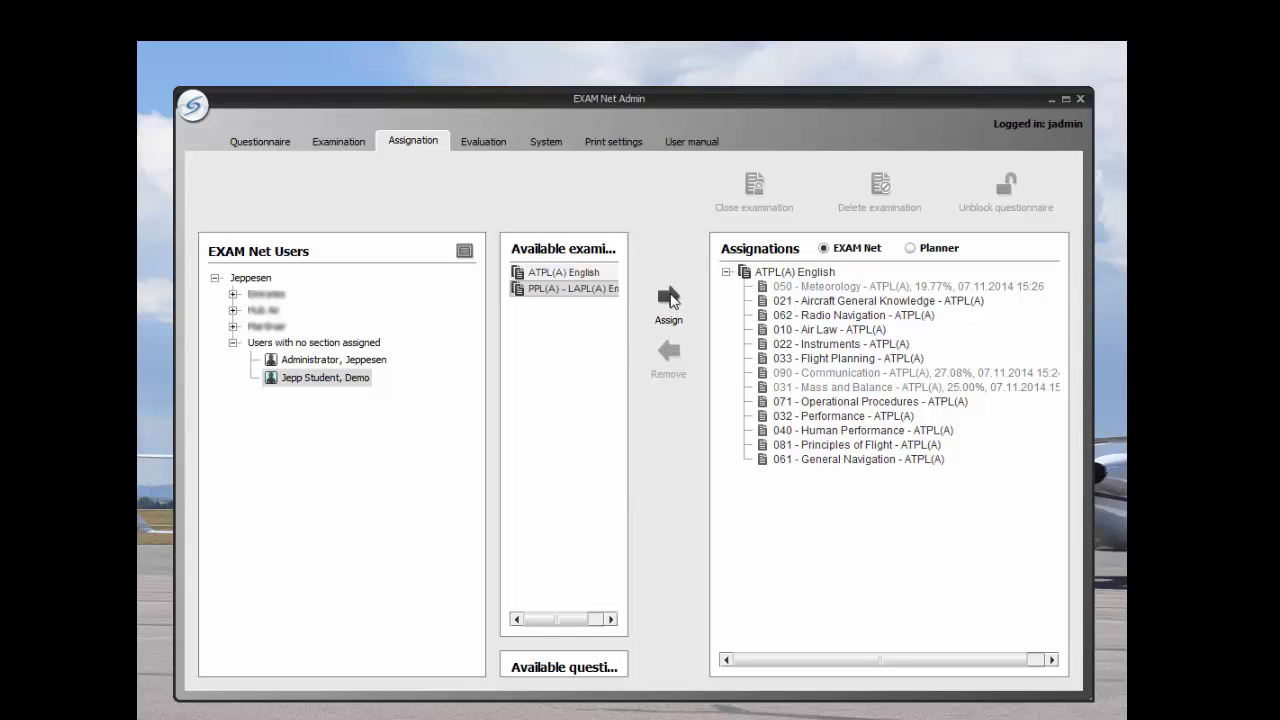
pyautogui.click(668, 298)
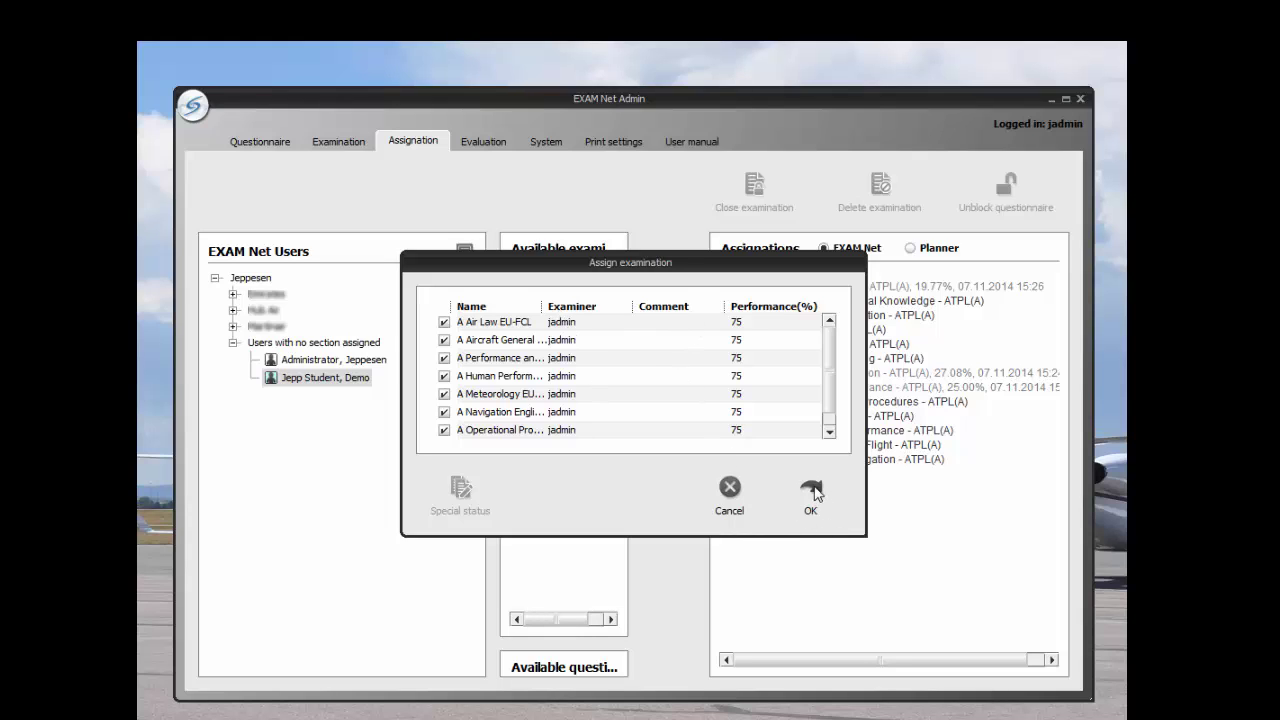
pyautogui.click(815, 493)
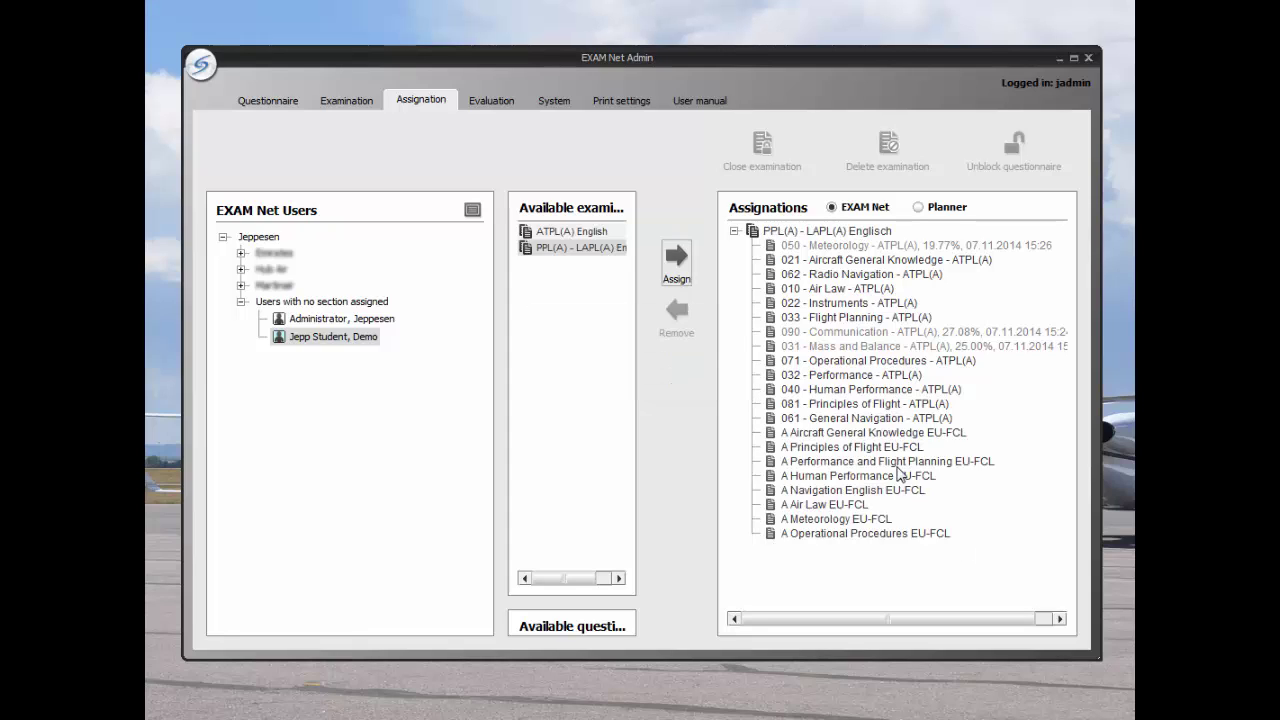
# Step: Create a new examination template named Demo Exam in the group Demo with a time limit of 45 minutes
pyautogui.click(261, 104)
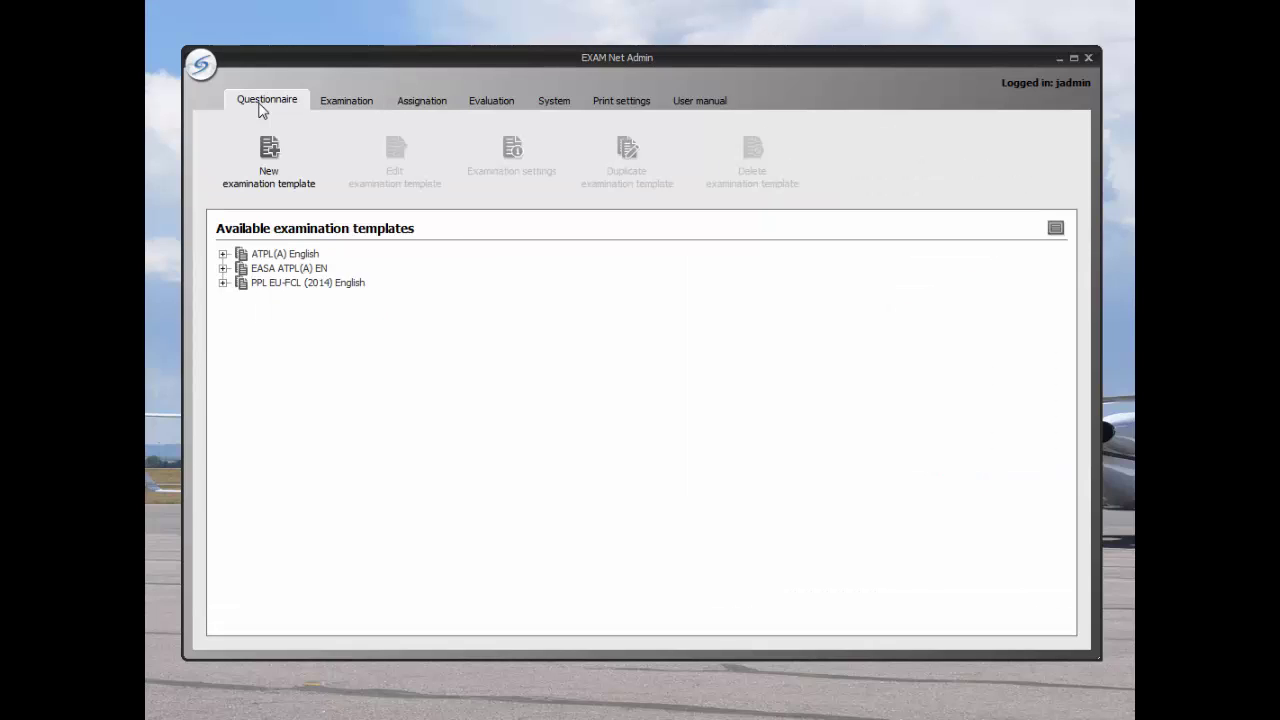
pyautogui.click(266, 182)
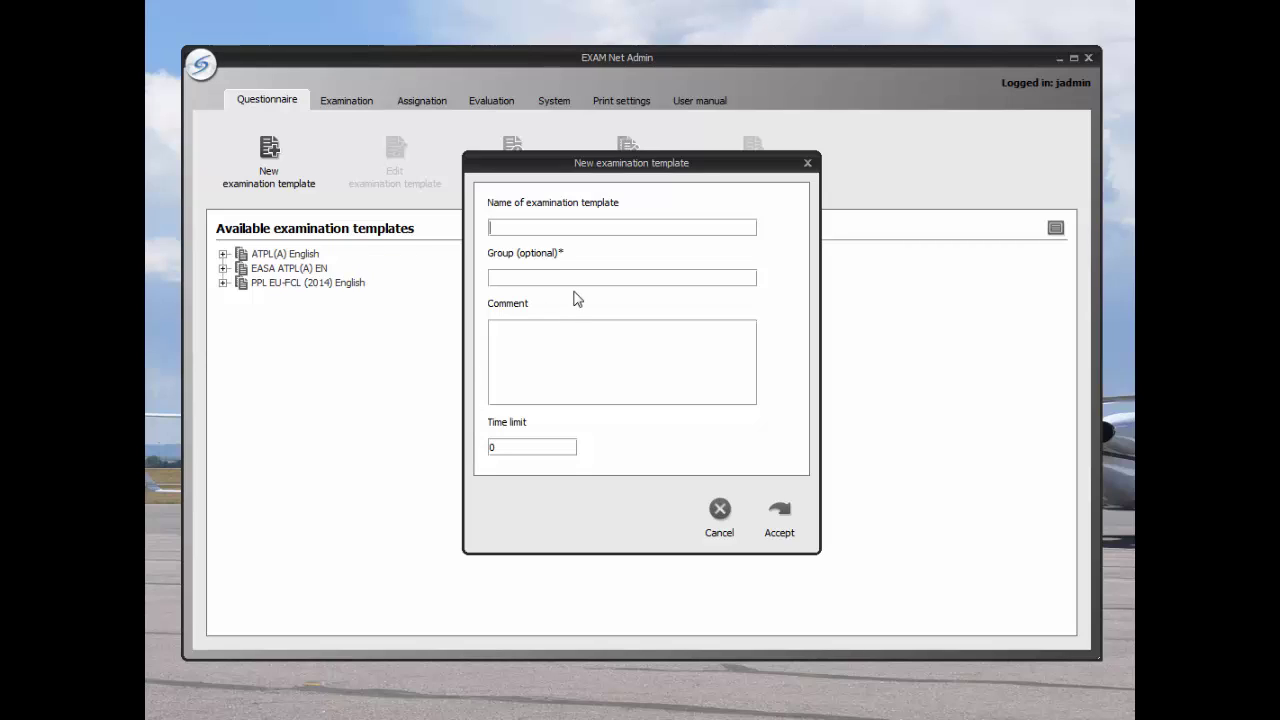
pyautogui.write('Demo E xam')
pyautogui.press('Tab')
pyautogui.write('Demo')
pyautogui.click(532, 448)
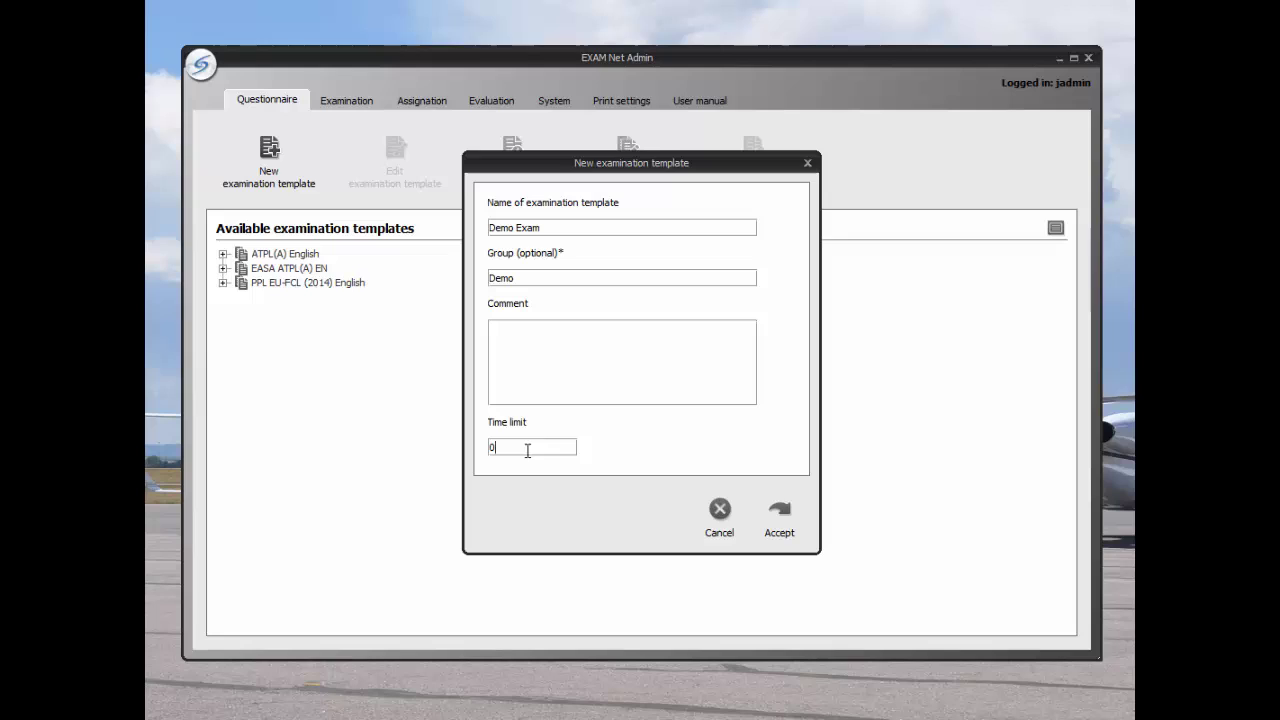
pyautogui.press('BackSpace')
pyautogui.write('45')
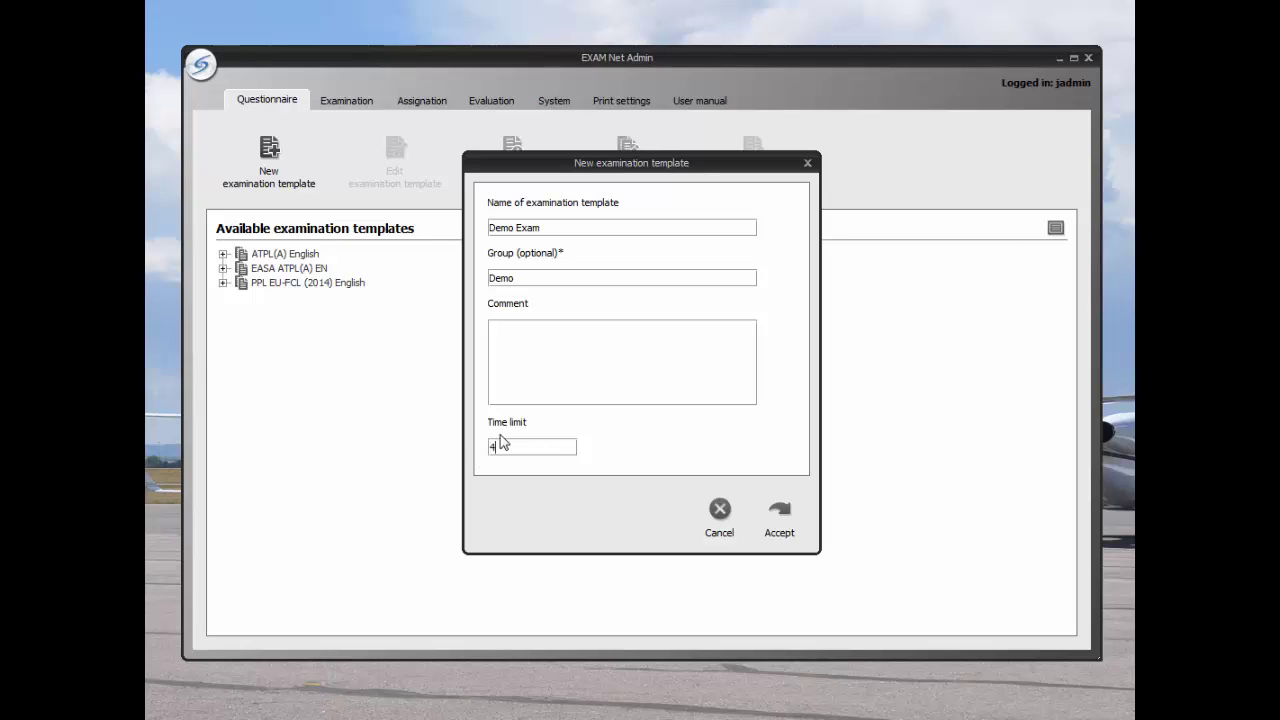
pyautogui.click(782, 530)
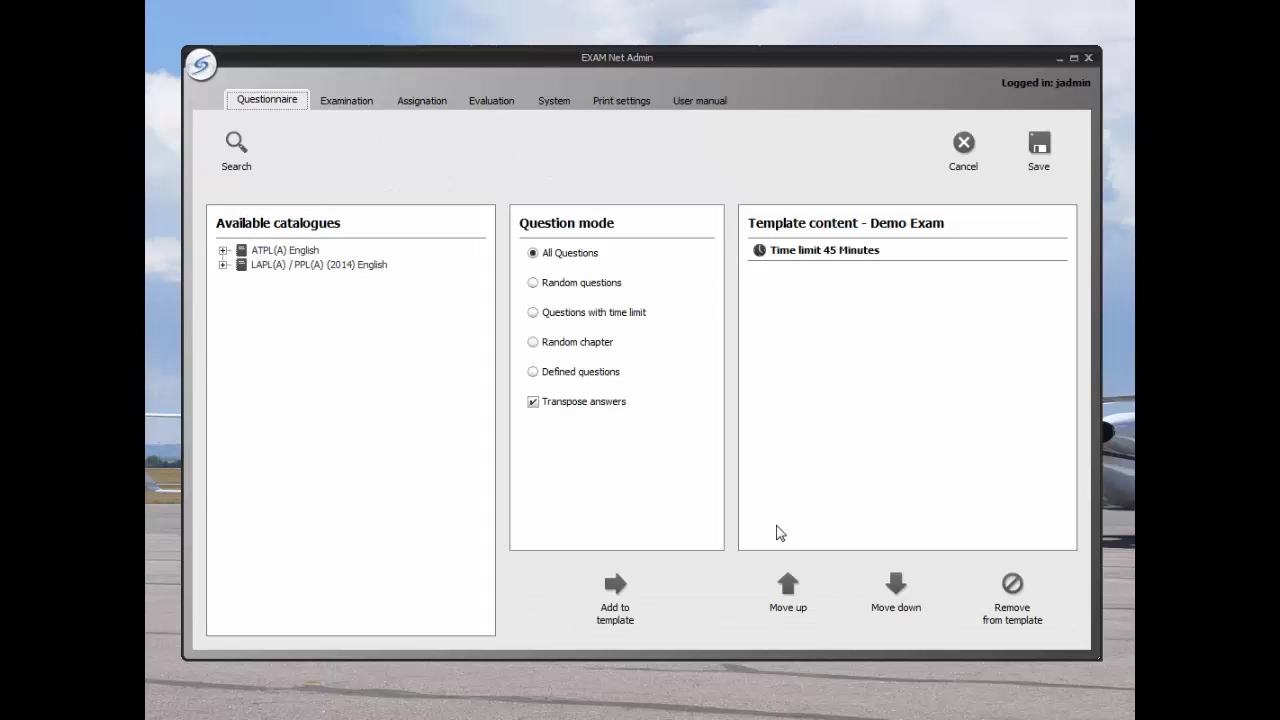
# Step: Add 5 random questions from 3.2.1 General Performance Theory in the LAPL(A) / PPL(A) (2014) English catalogue to the template
pyautogui.click(224, 251)
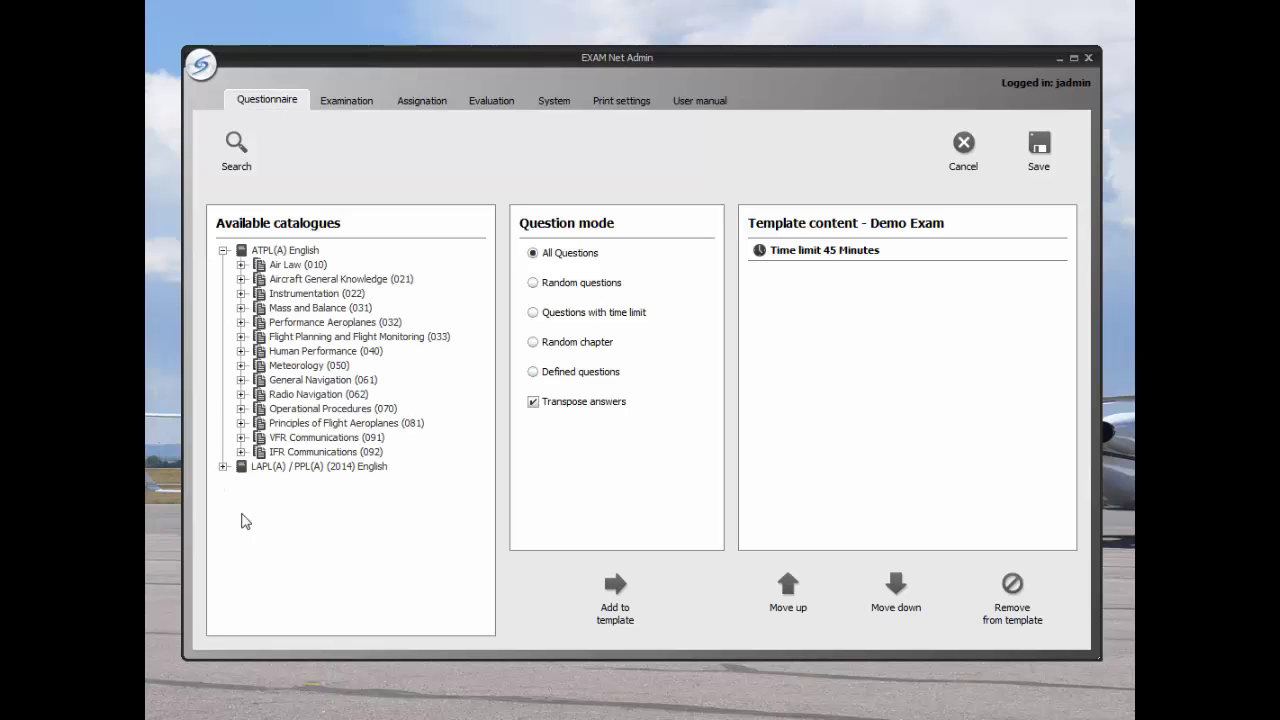
pyautogui.click(223, 466)
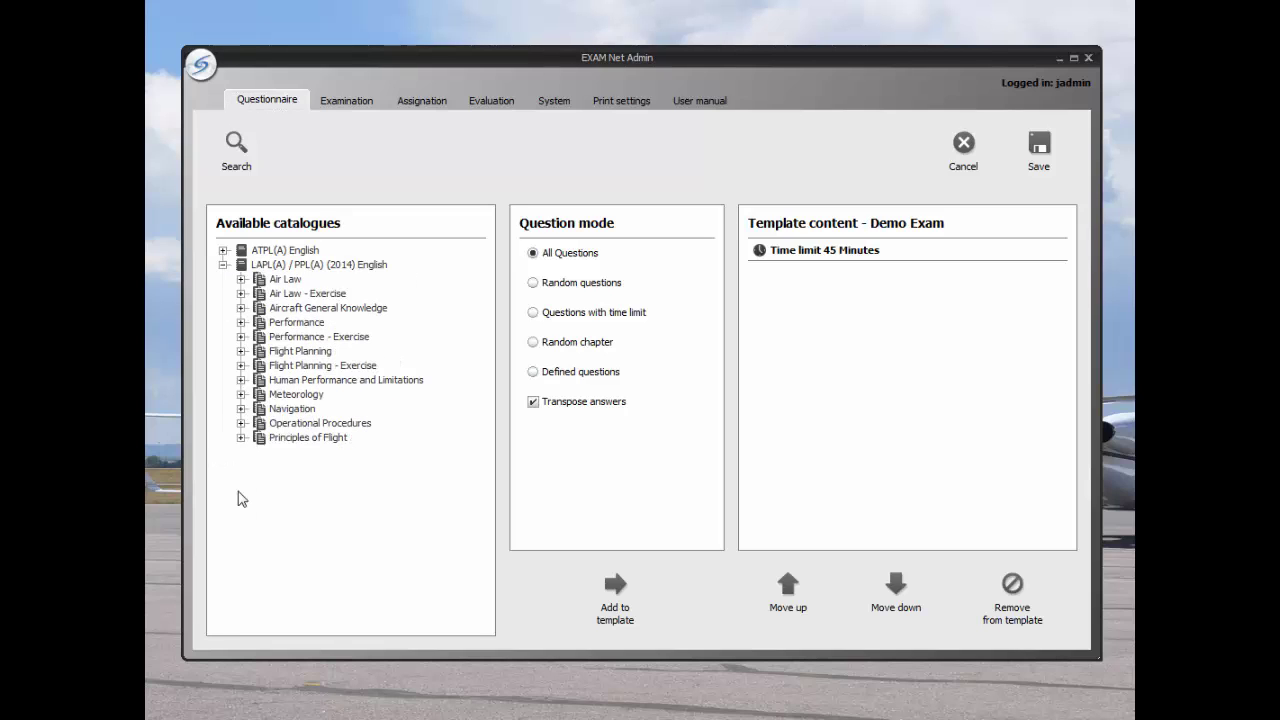
pyautogui.click(300, 323)
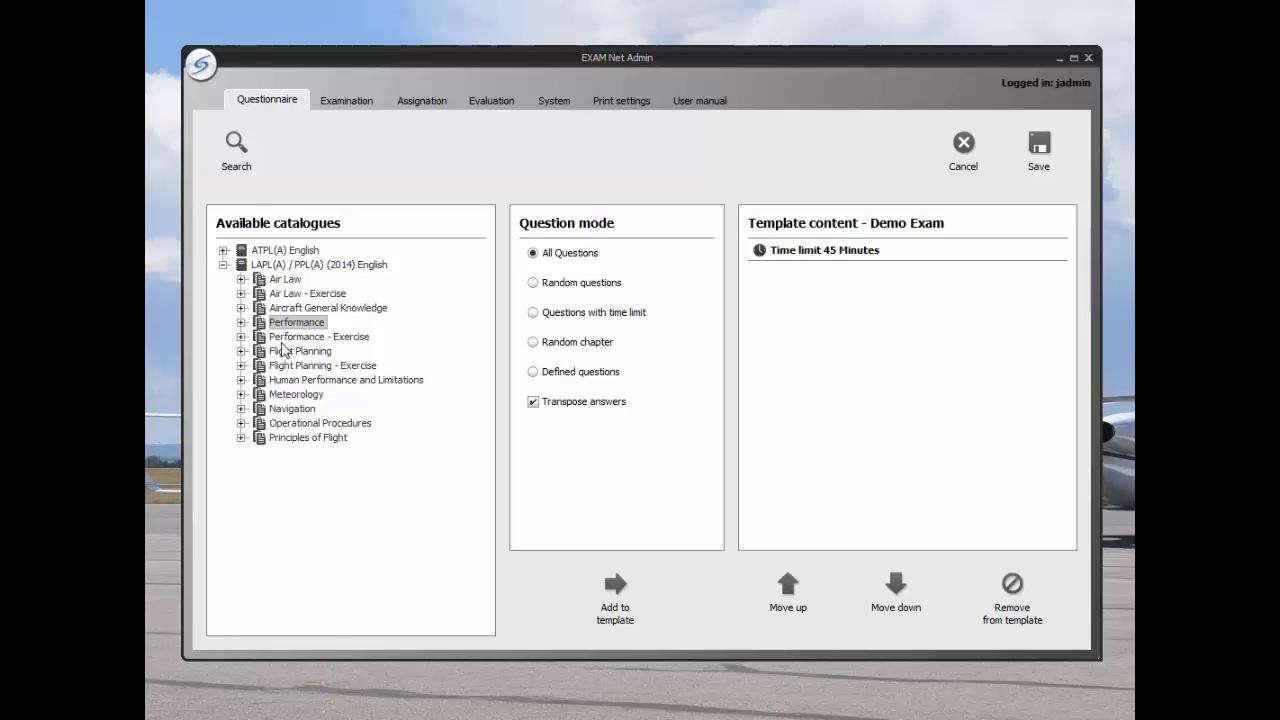
pyautogui.click(240, 322)
pyautogui.click(343, 338)
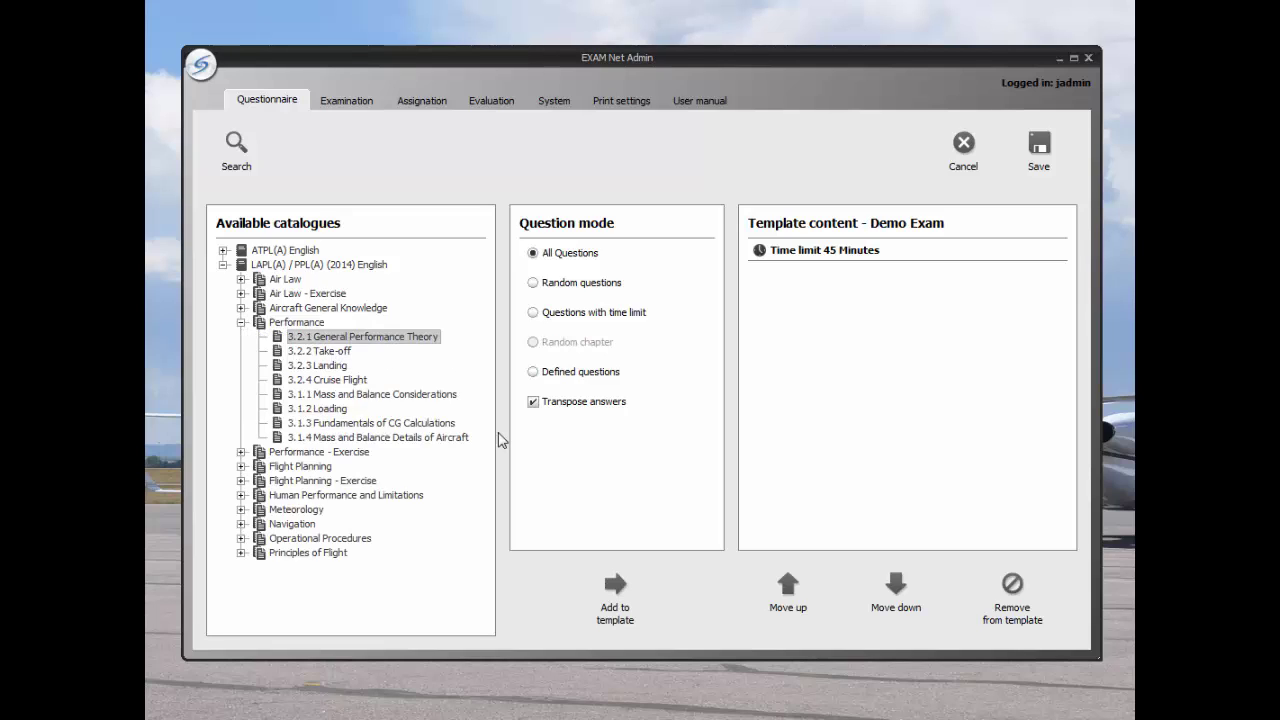
pyautogui.click(532, 284)
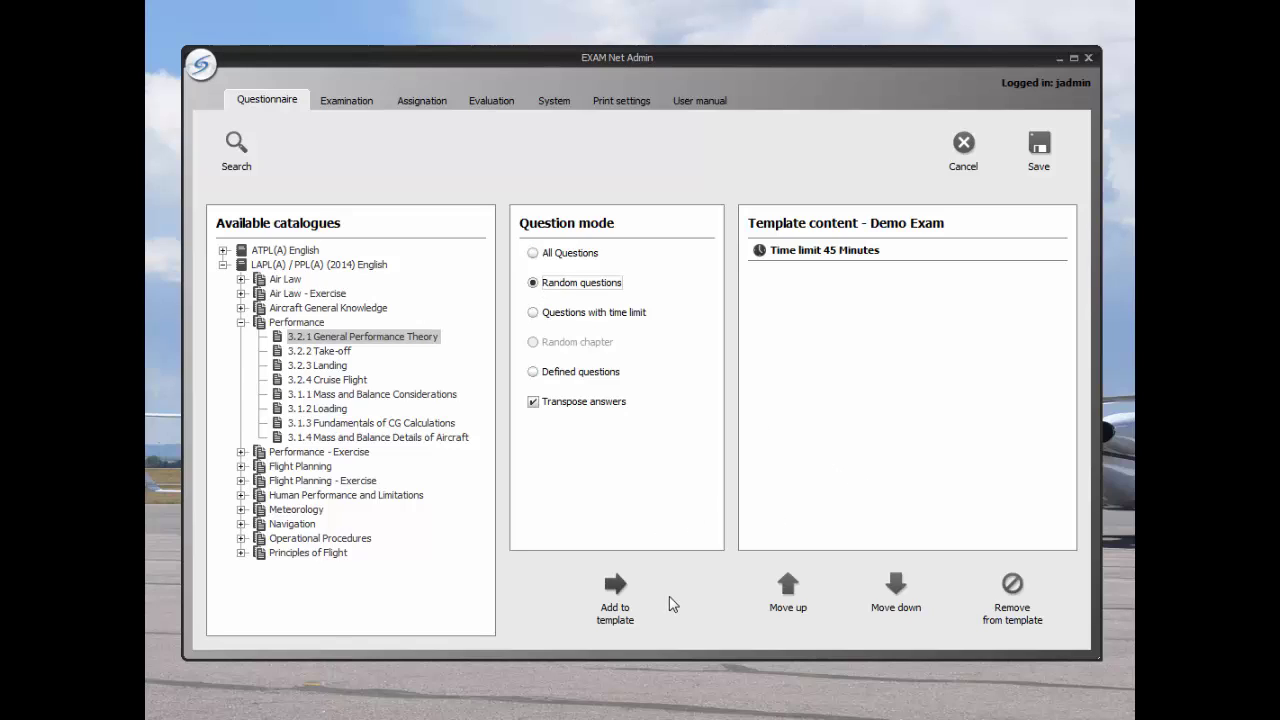
pyautogui.click(615, 585)
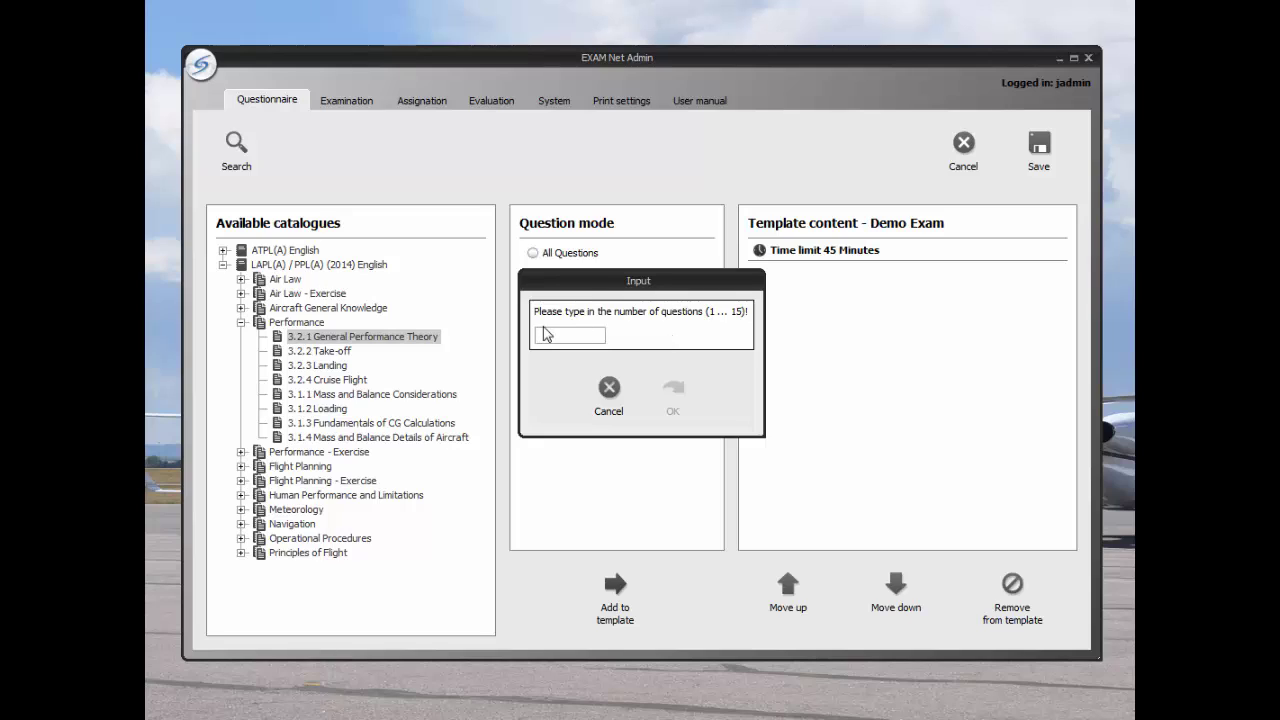
pyautogui.write('5')
pyautogui.click(680, 397)
# Step: Add 2 random questions from the 3.2.3 Landing chapter to the template and save it
pyautogui.press('Down')
pyautogui.press('Down')
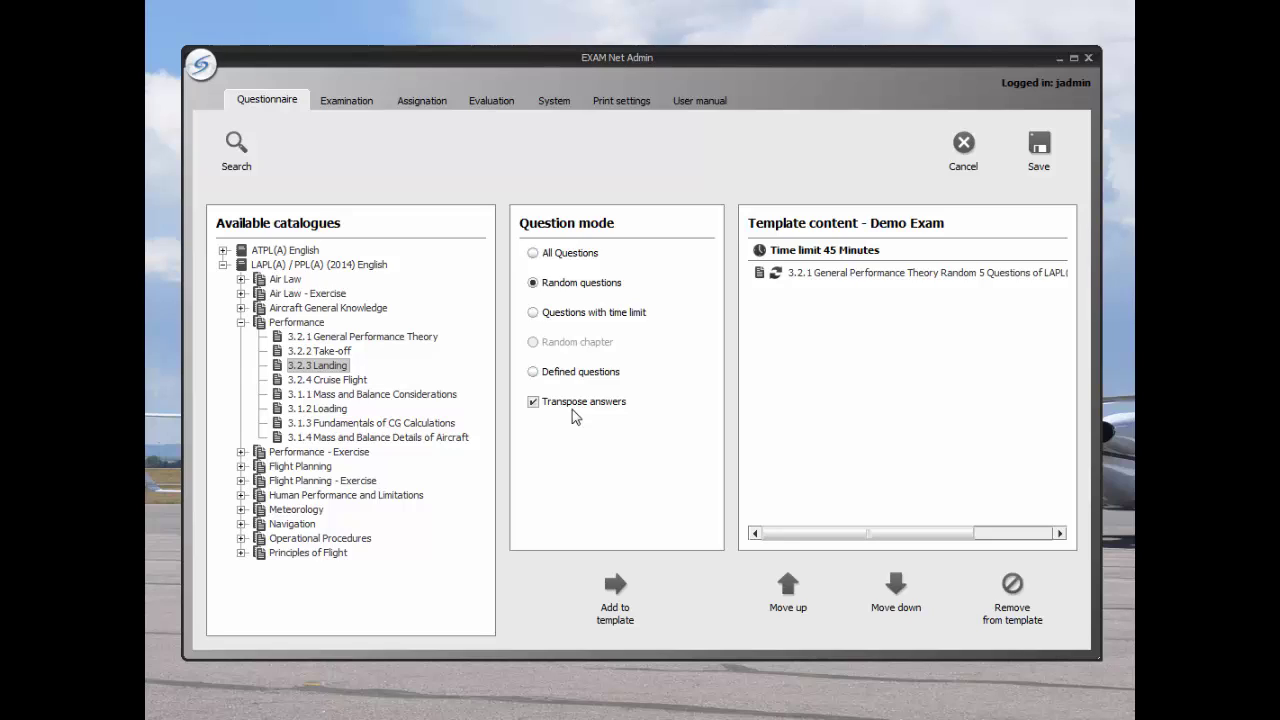
pyautogui.click(615, 622)
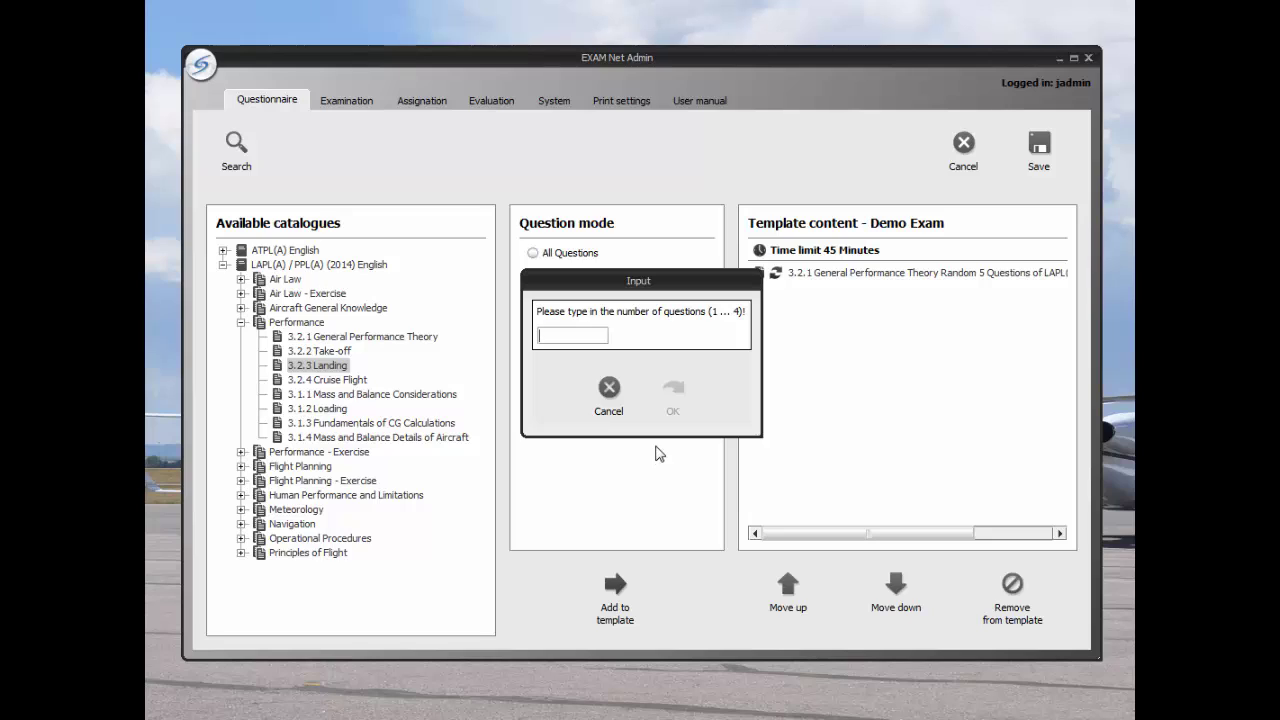
pyautogui.write('2')
pyautogui.click(673, 395)
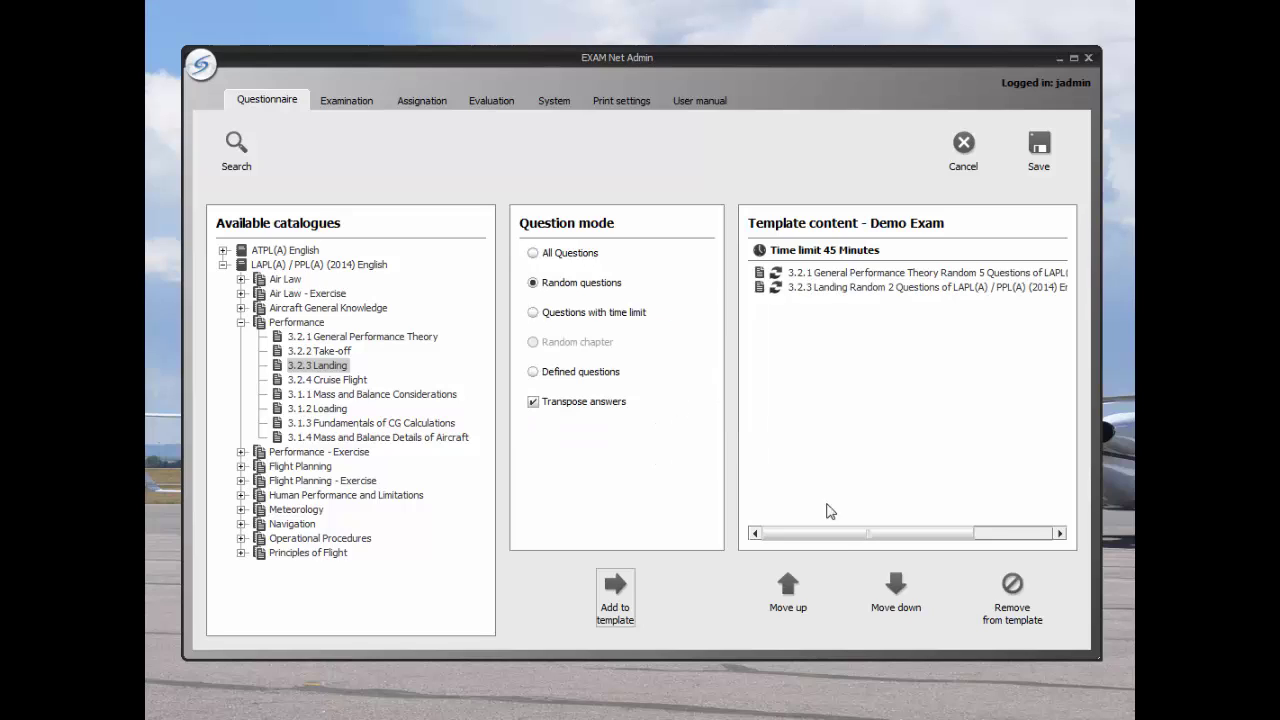
pyautogui.click(1040, 150)
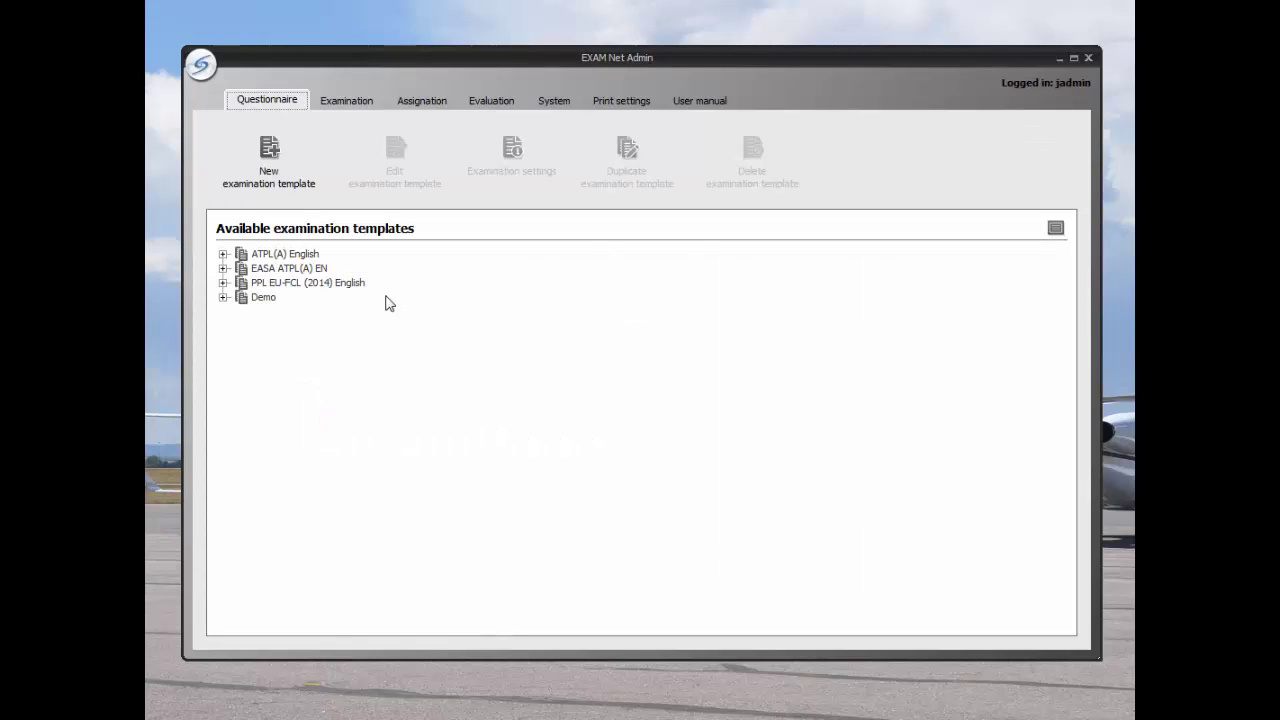
# Step: Create a new examination named Demo in the group Demo
pyautogui.click(361, 108)
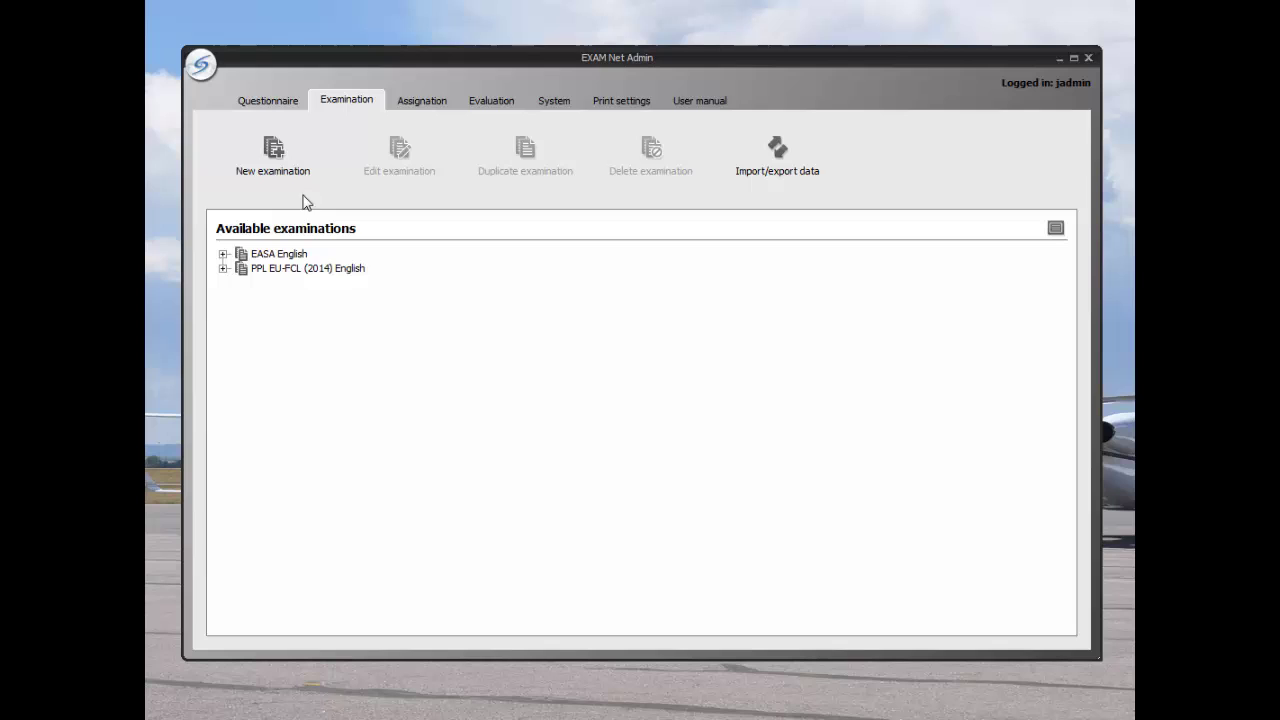
pyautogui.click(272, 165)
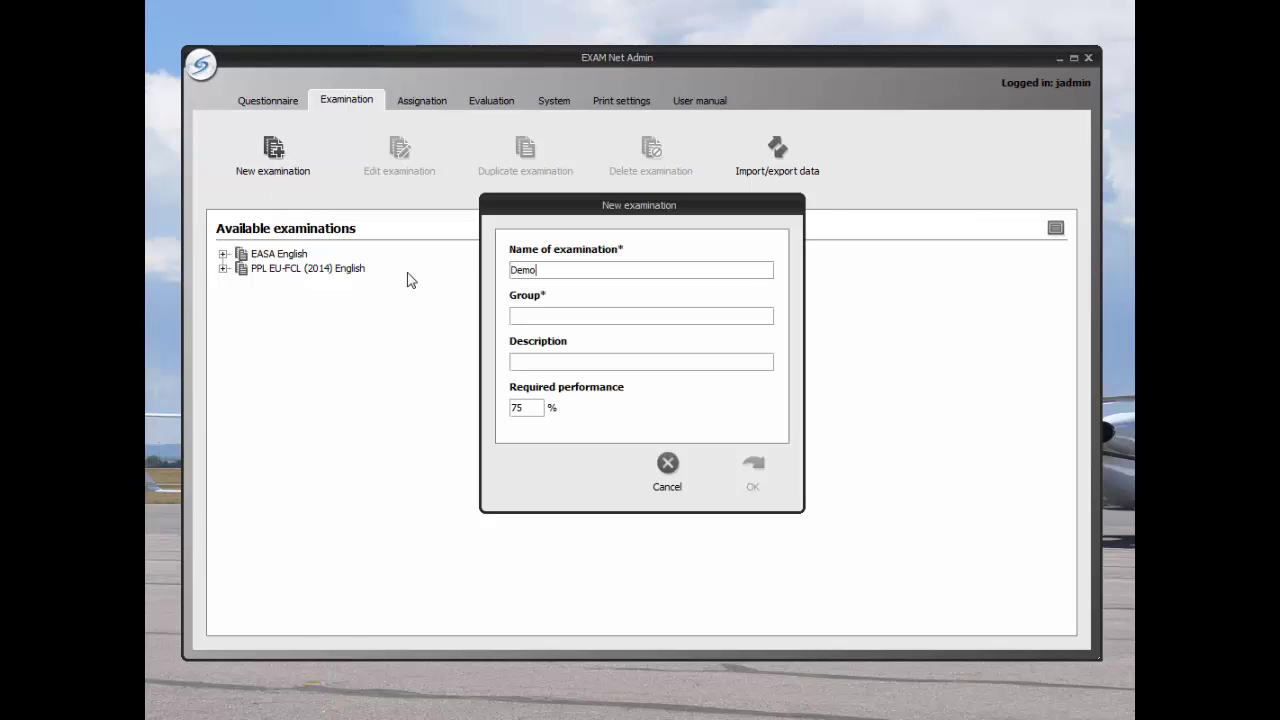
pyautogui.write('Demo')
pyautogui.click(753, 466)
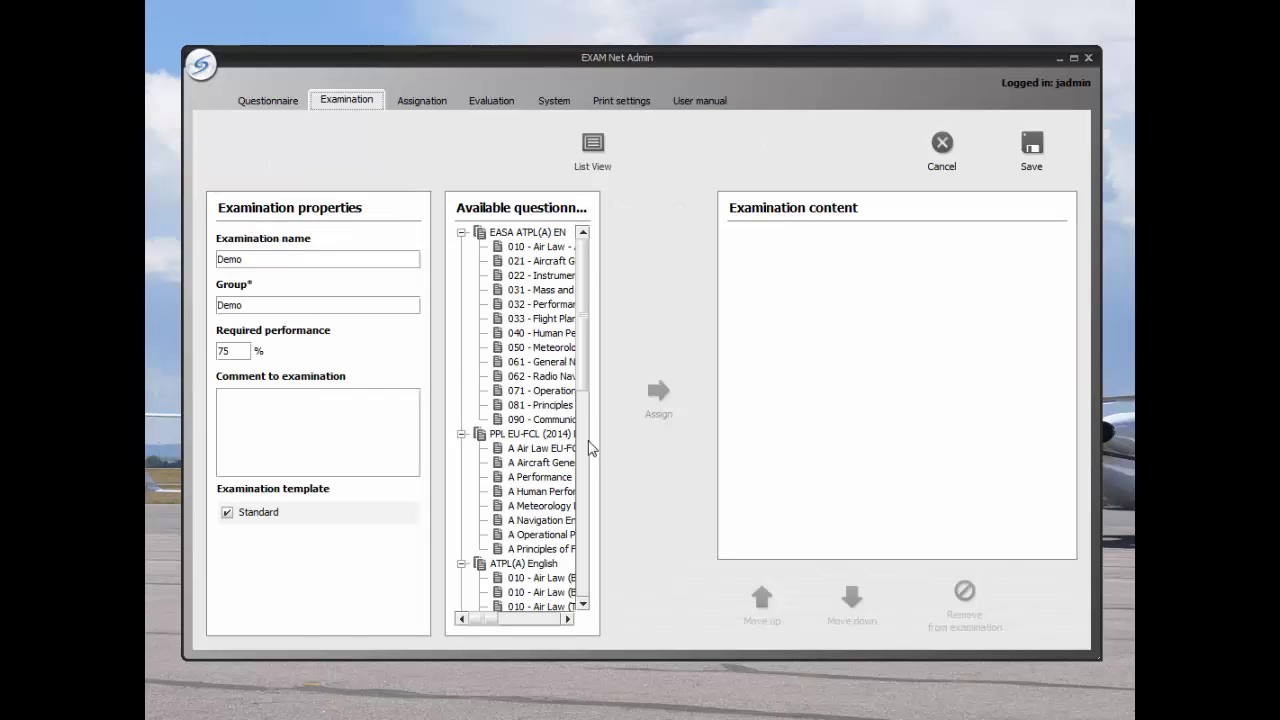
# Step: Assign the Demo Exam questionnaire to the examination's content, save the examination and expand the Demo group
pyautogui.scroll(-12, 583, 380)
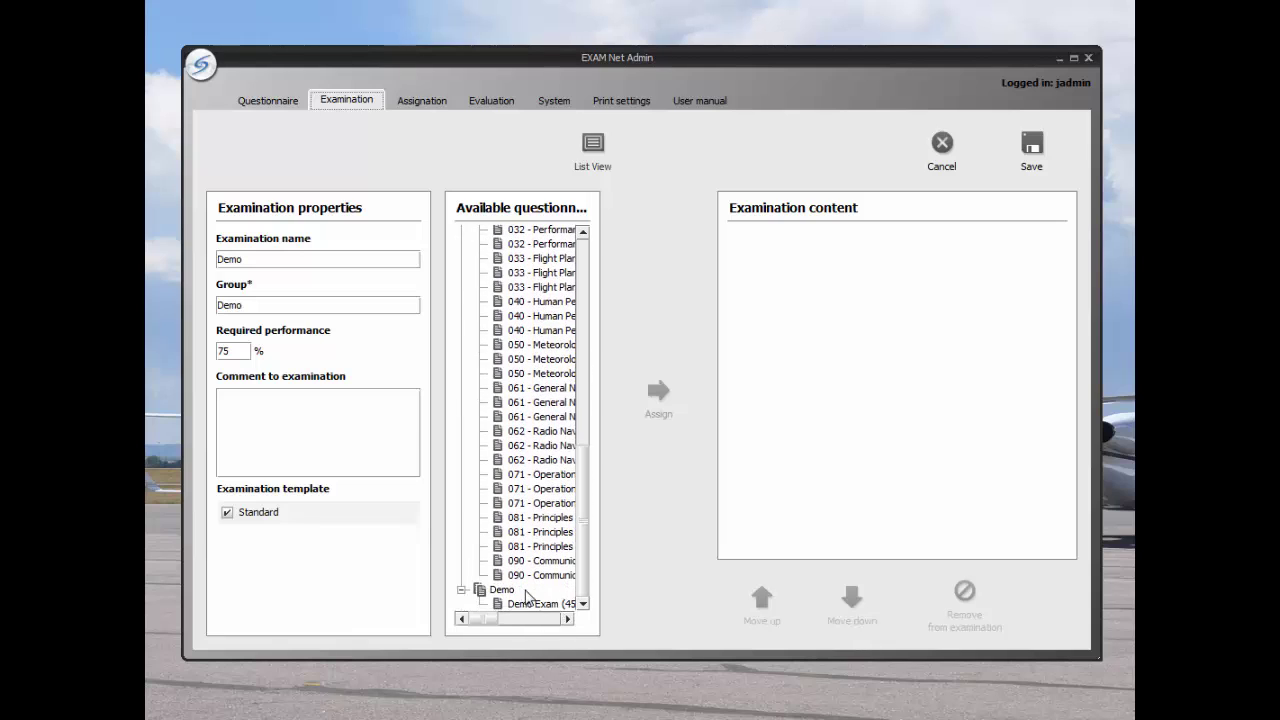
pyautogui.click(535, 604)
pyautogui.click(662, 390)
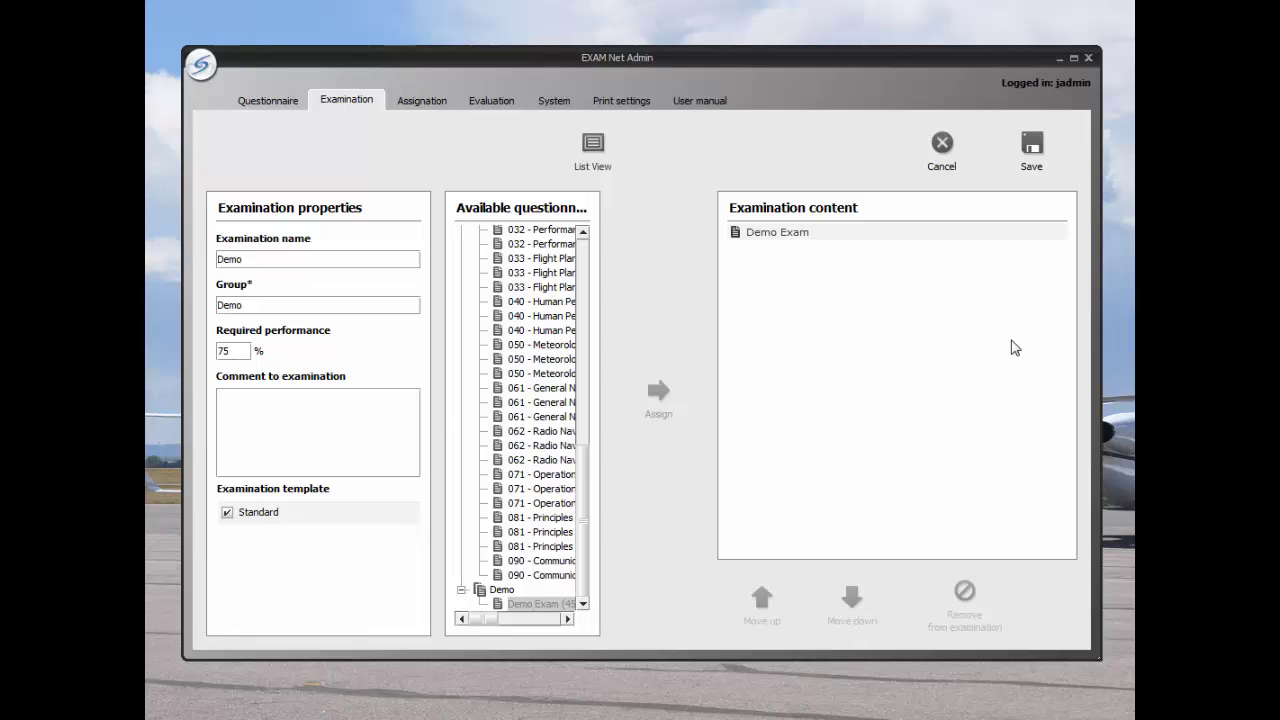
pyautogui.click(1032, 148)
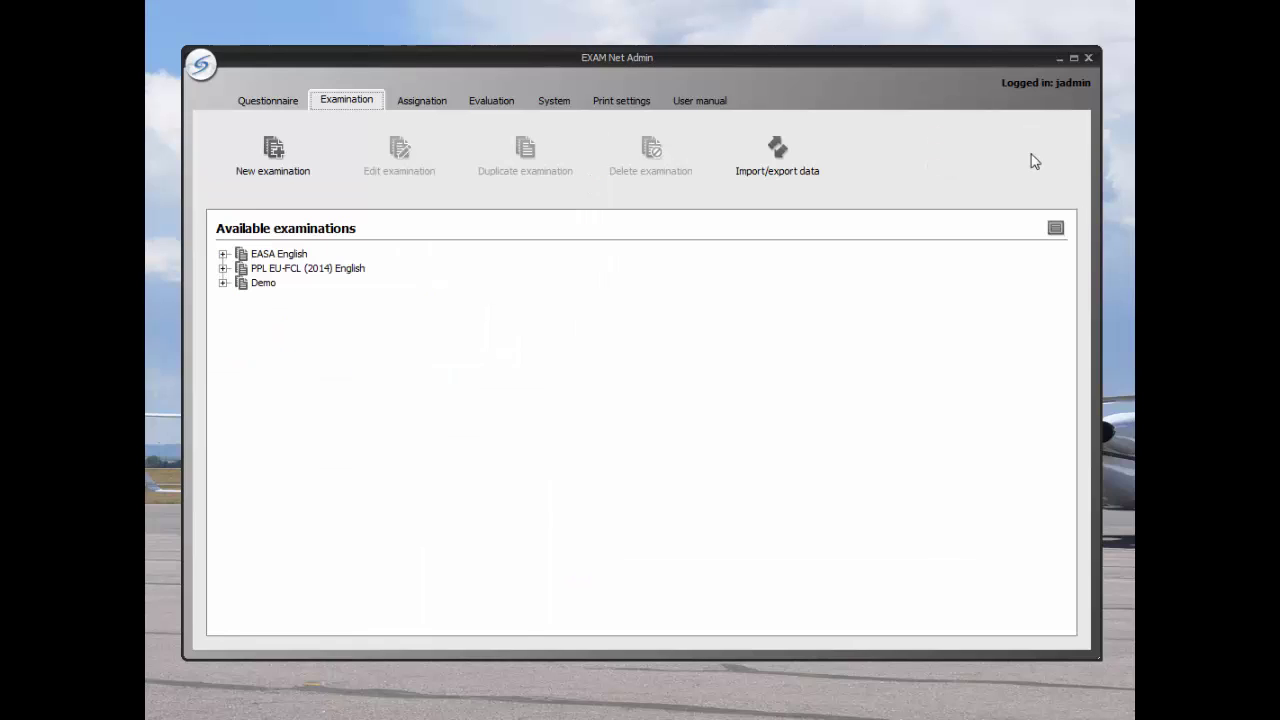
pyautogui.click(223, 283)
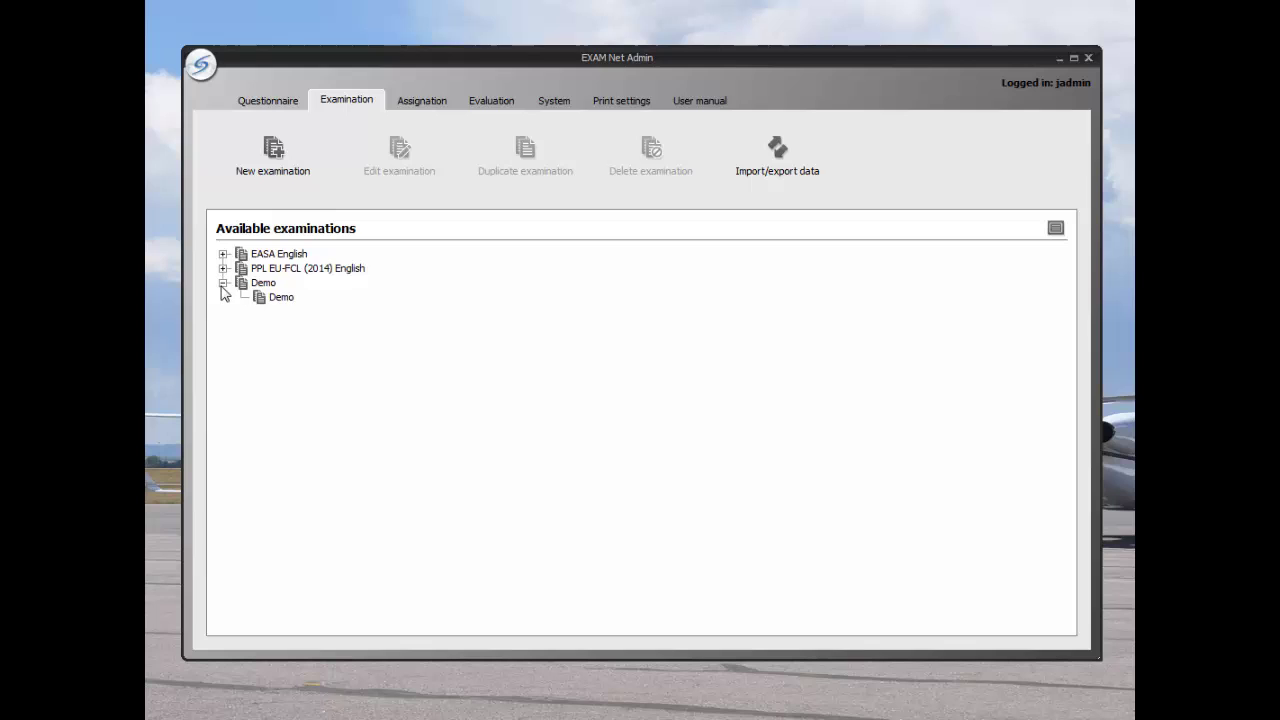
# Step: Assign the Demo examination with its Demo Exam questionnaire to the demo student
pyautogui.click(425, 102)
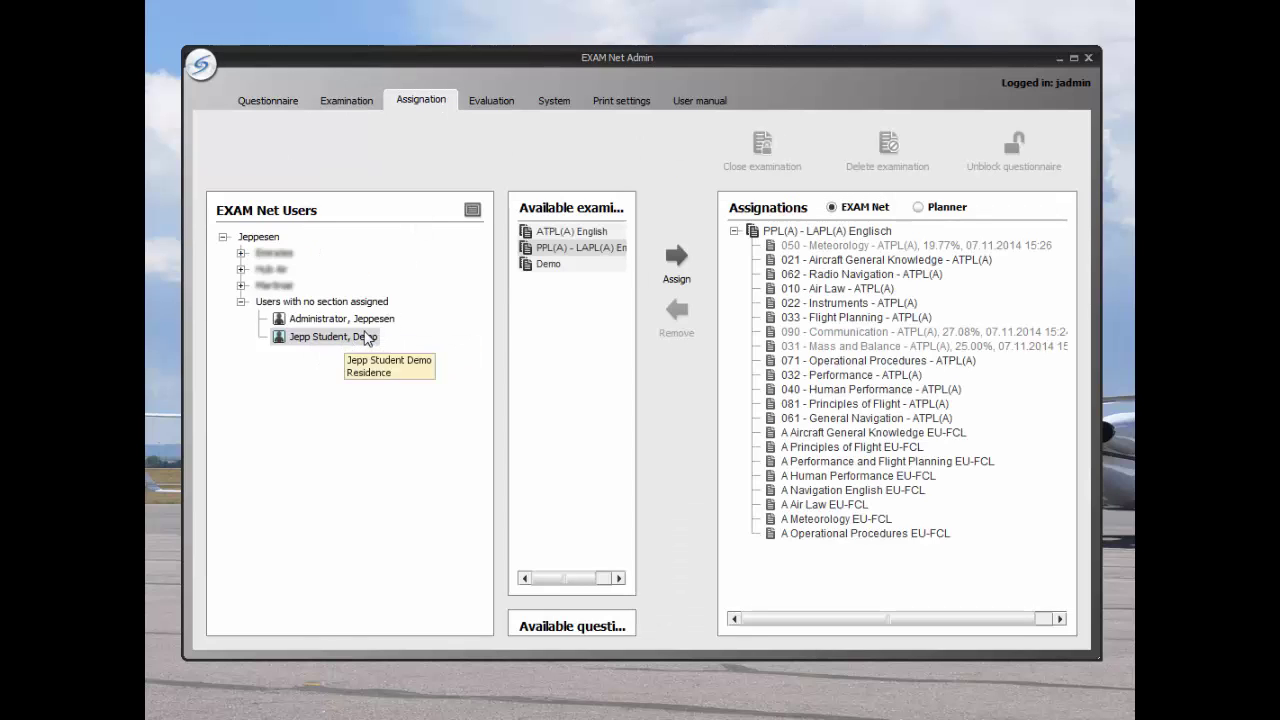
pyautogui.click(548, 265)
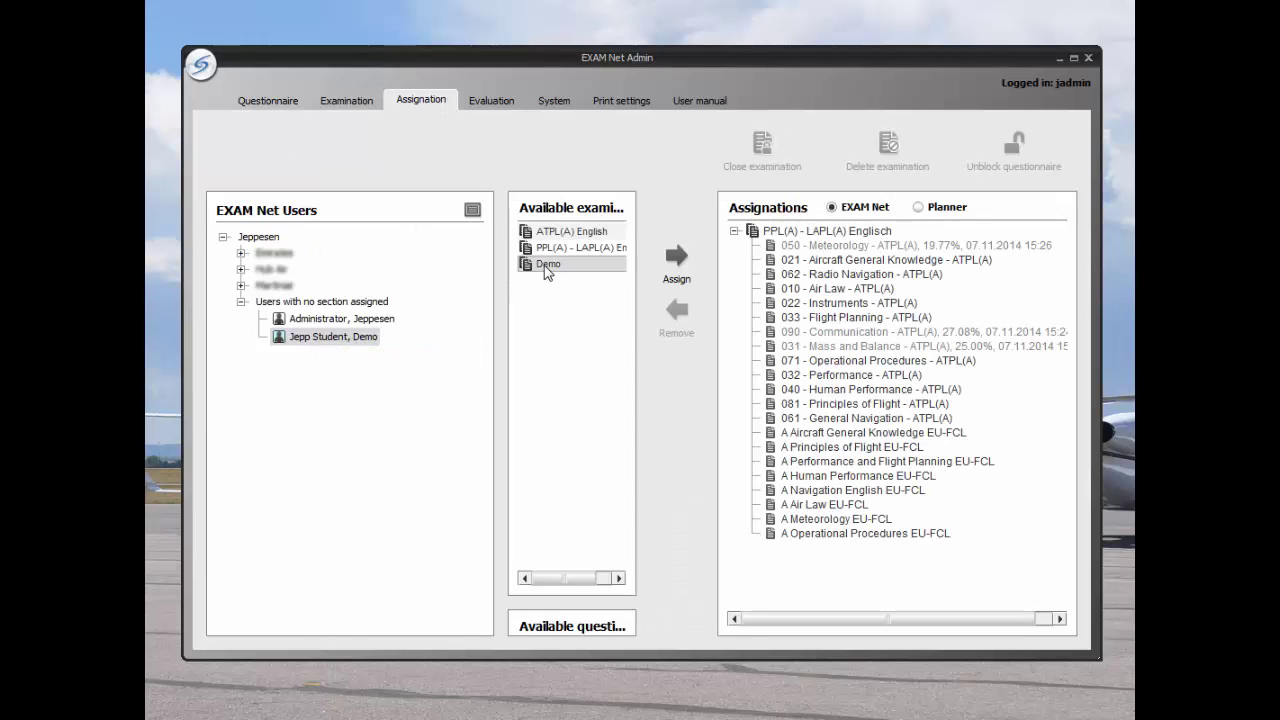
pyautogui.click(677, 266)
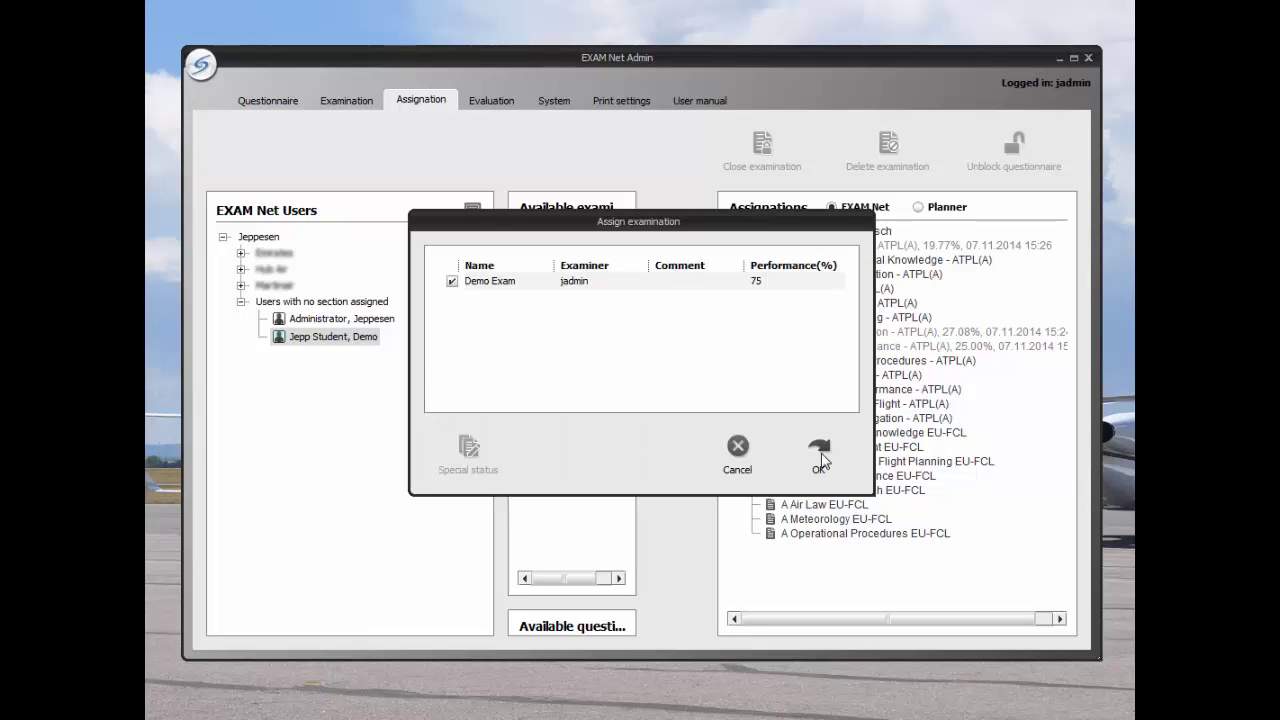
pyautogui.click(820, 455)
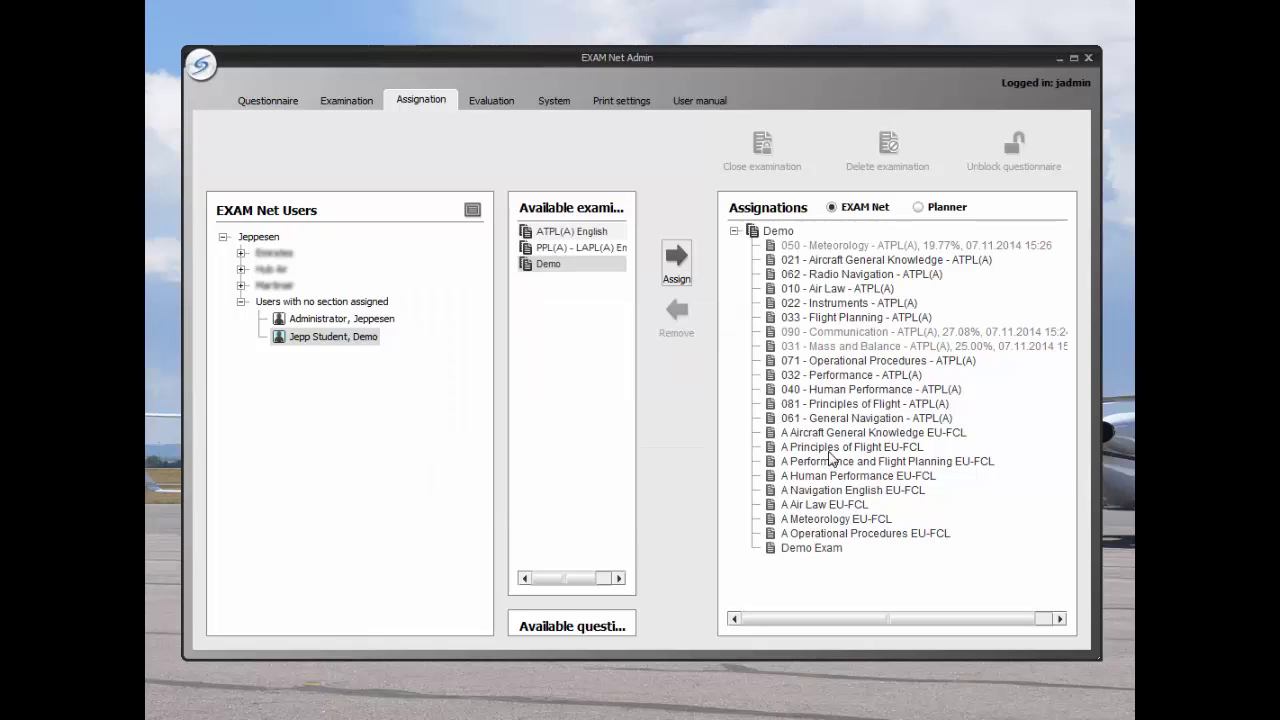
# Step: Open the evaluation overview, expand the users with no section assigned and list the demo student's finished examinations
pyautogui.click(488, 104)
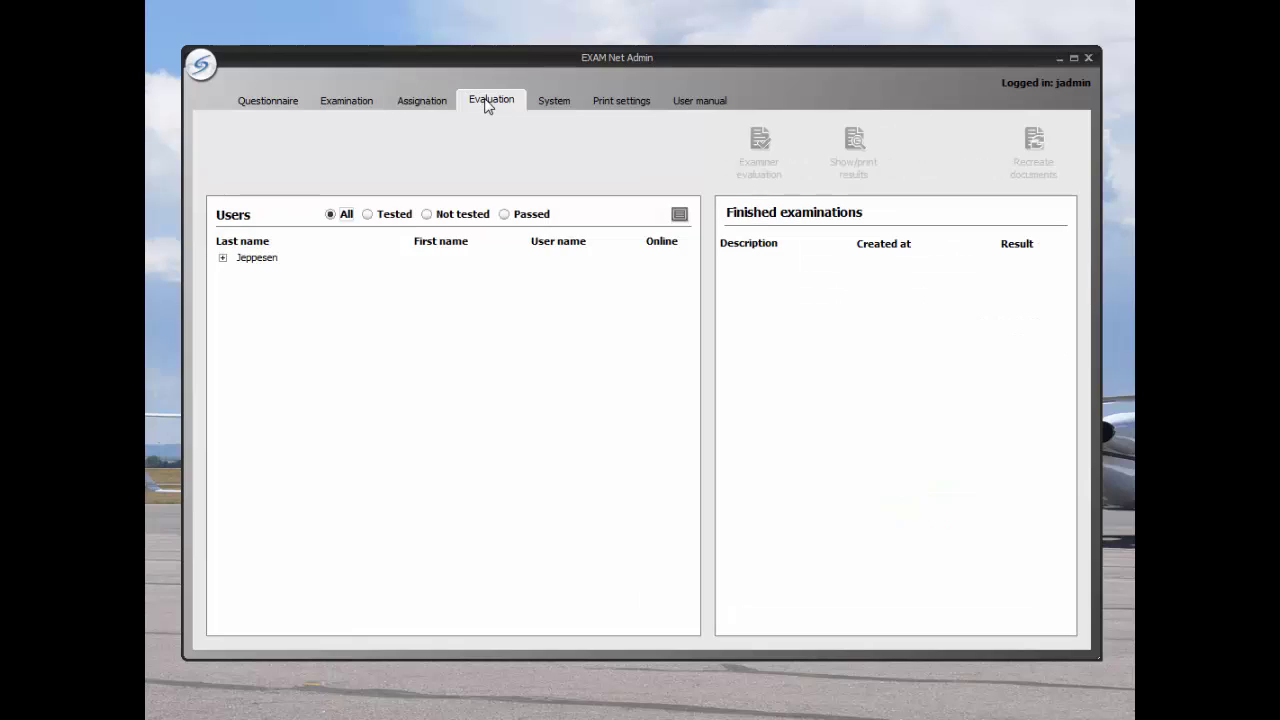
pyautogui.click(223, 259)
pyautogui.click(223, 259)
pyautogui.click(223, 259)
pyautogui.click(240, 322)
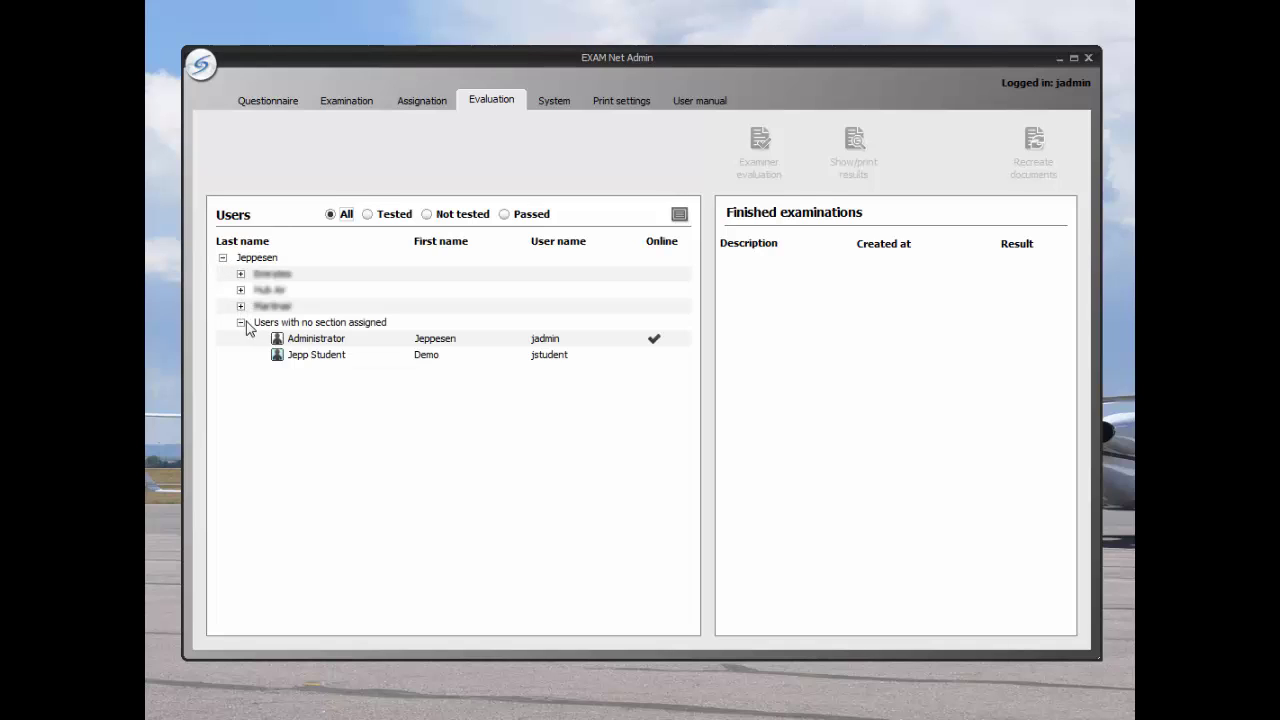
pyautogui.click(306, 356)
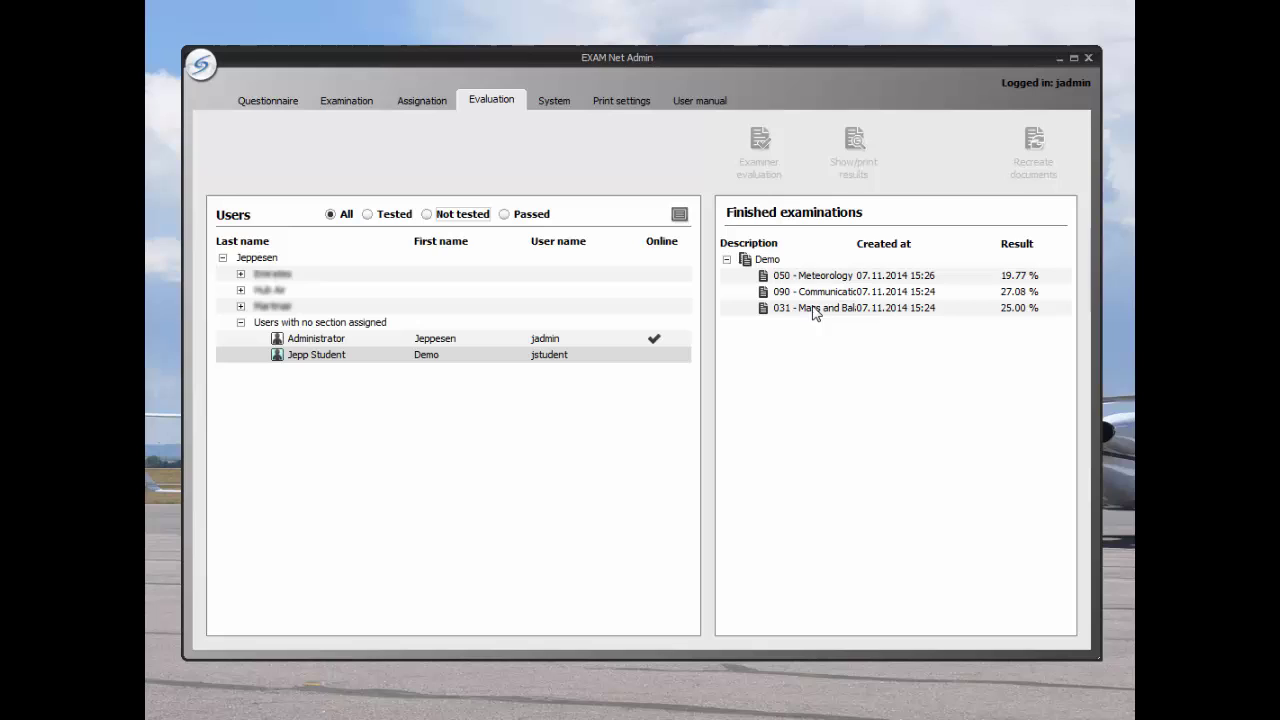
# Step: View the Summary document for the student's finished 031 - Mass and Balance examination and close it
pyautogui.click(850, 311)
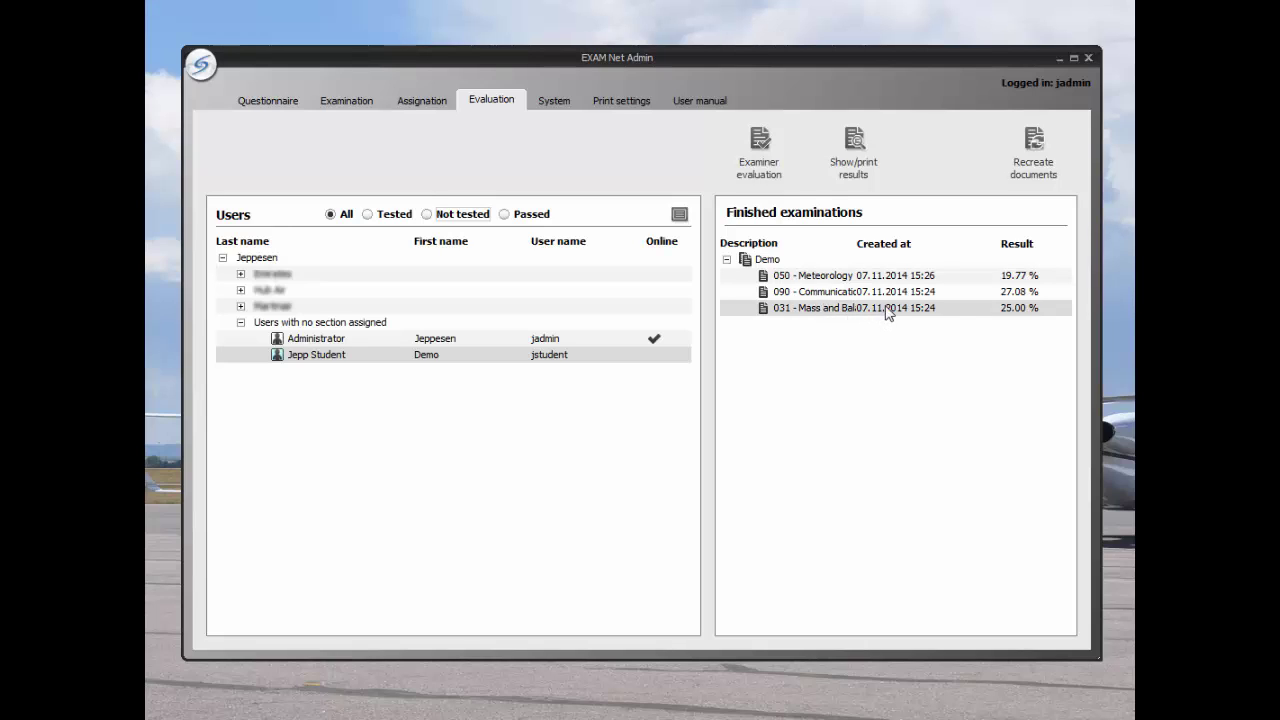
pyautogui.click(858, 170)
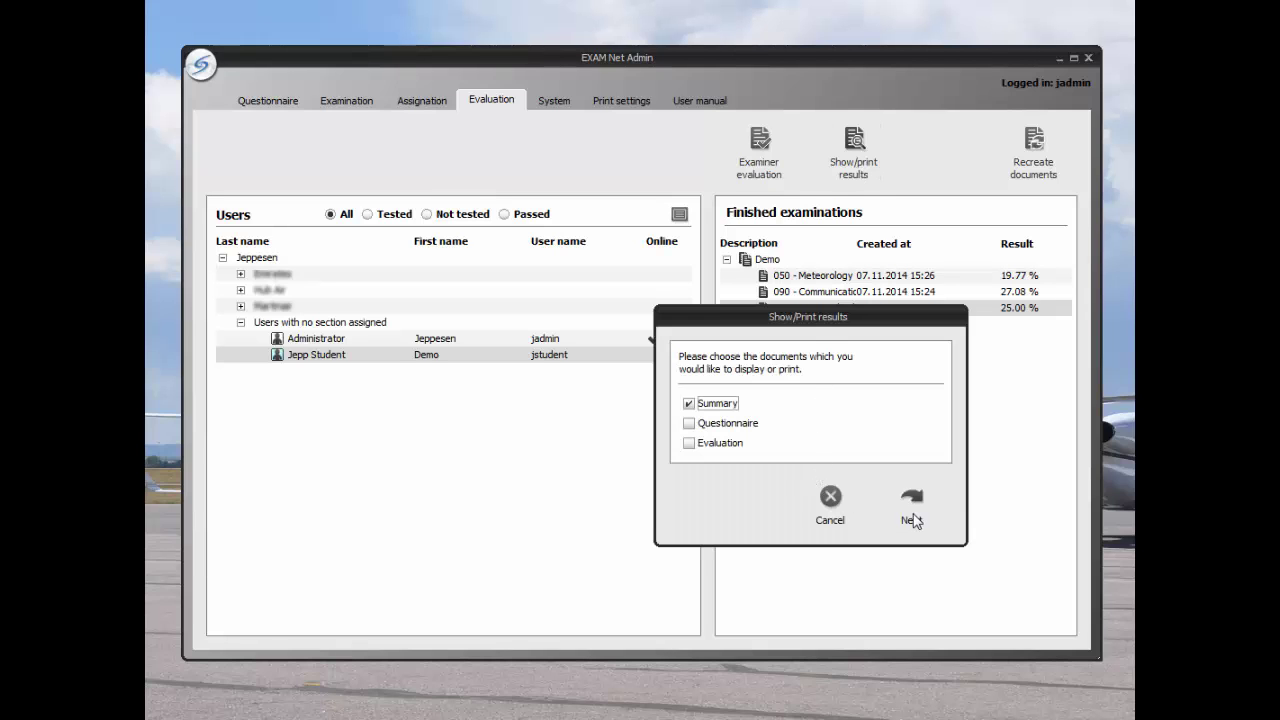
pyautogui.click(913, 516)
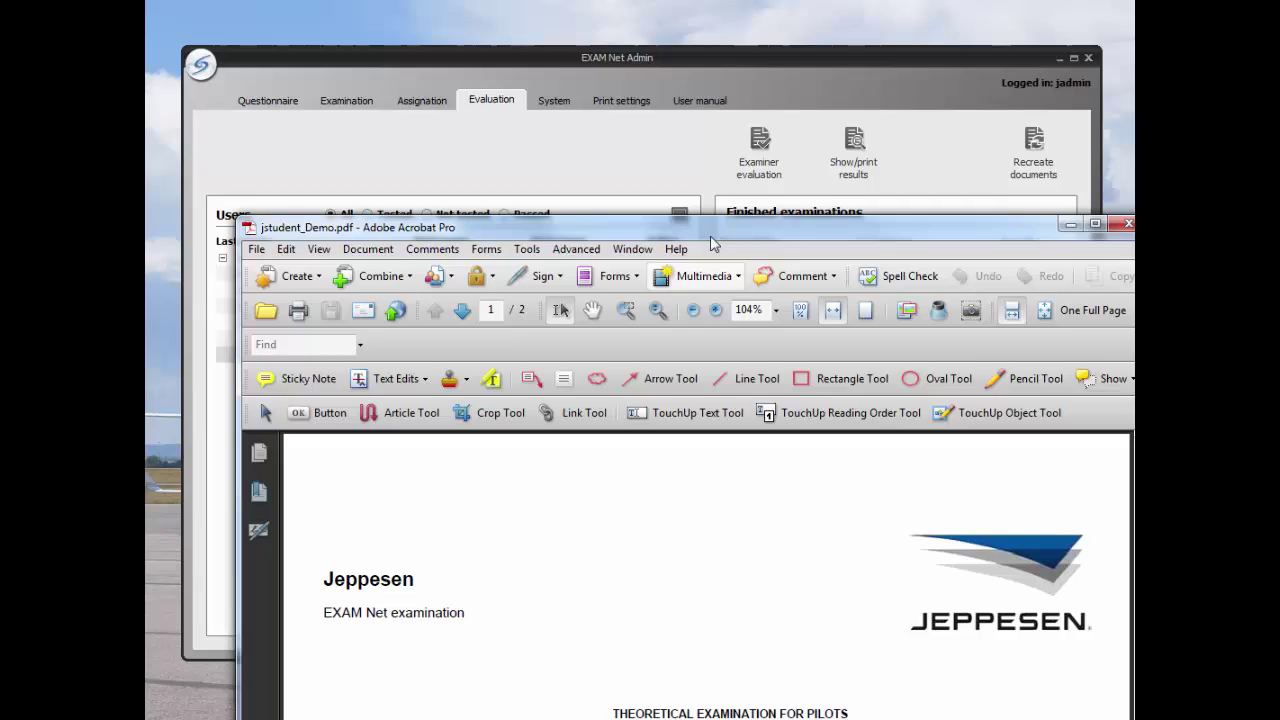
pyautogui.moveTo(712, 236); pyautogui.dragTo(674, 27)
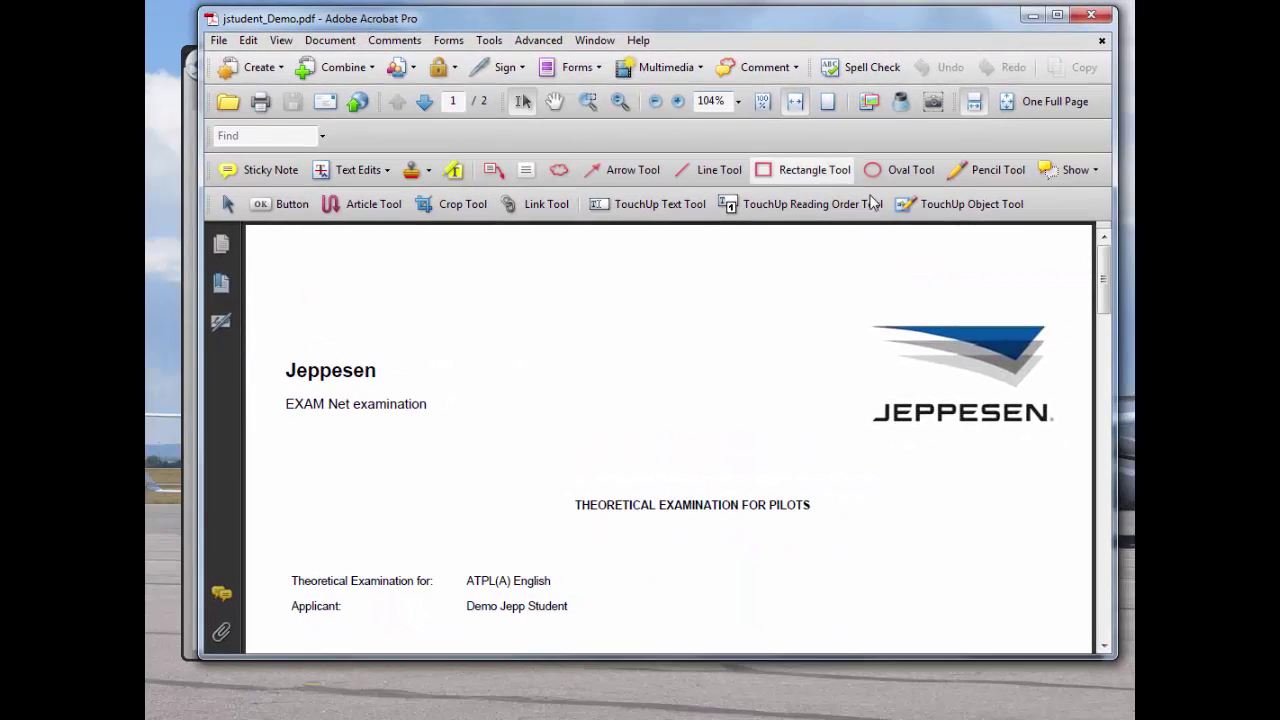
pyautogui.moveTo(1104, 285)
pyautogui.mouseDown()
pyautogui.moveTo(1080, 502)
pyautogui.moveTo(1106, 423)
pyautogui.moveTo(1106, 290)
pyautogui.mouseUp()
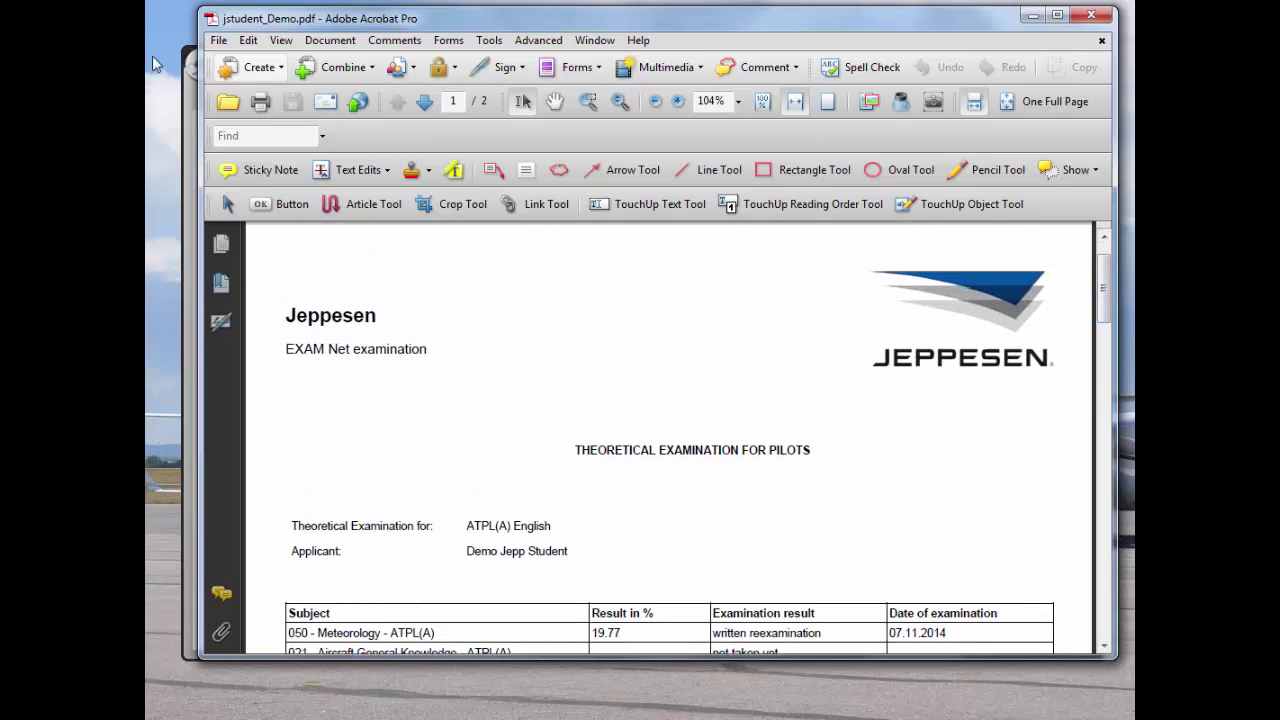
pyautogui.click(211, 19)
pyautogui.click(284, 154)
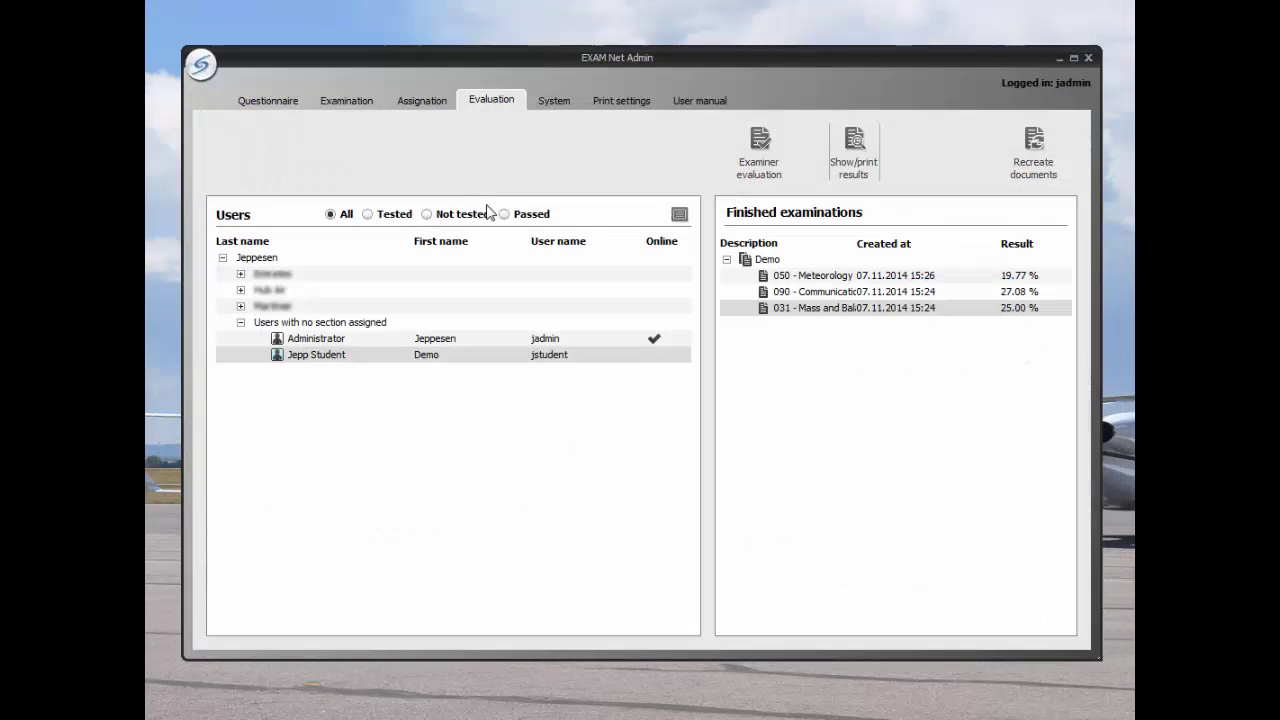
# Step: Manually evaluate the multiple choice questions of 031 - Mass and Balance, score question 1 with 1, and show the student's finished examinations again
pyautogui.click(787, 314)
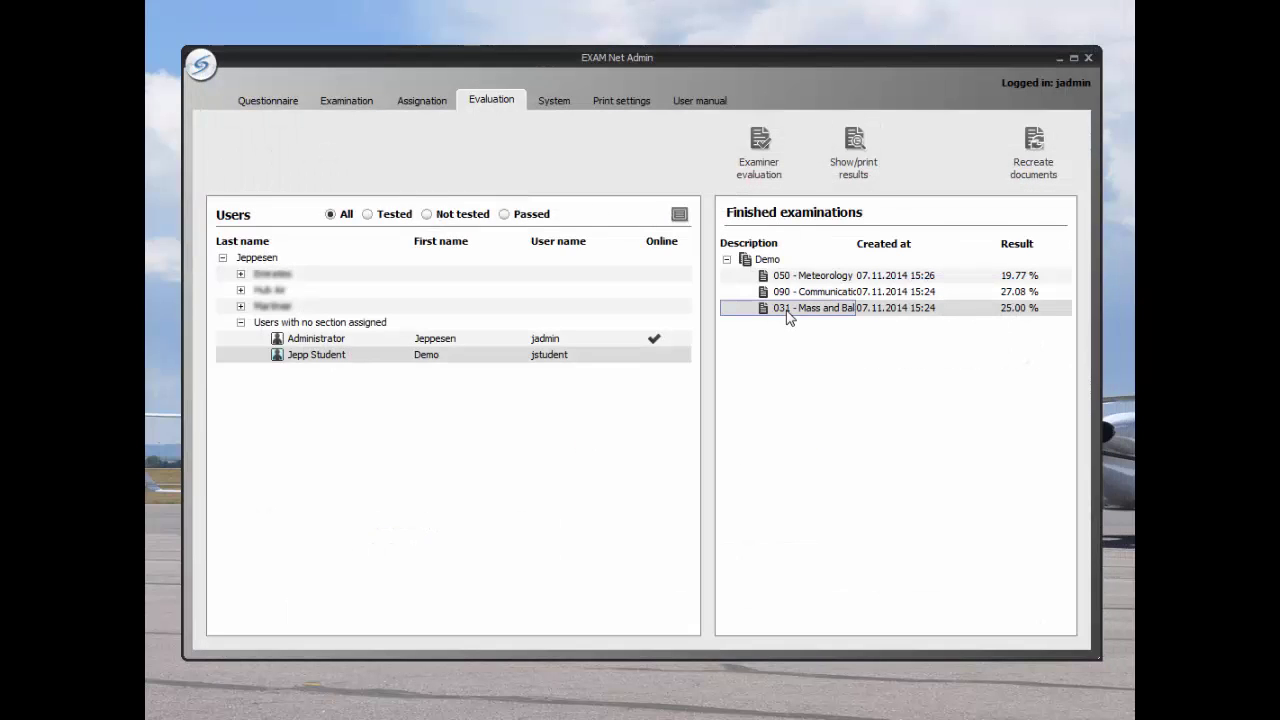
pyautogui.click(759, 176)
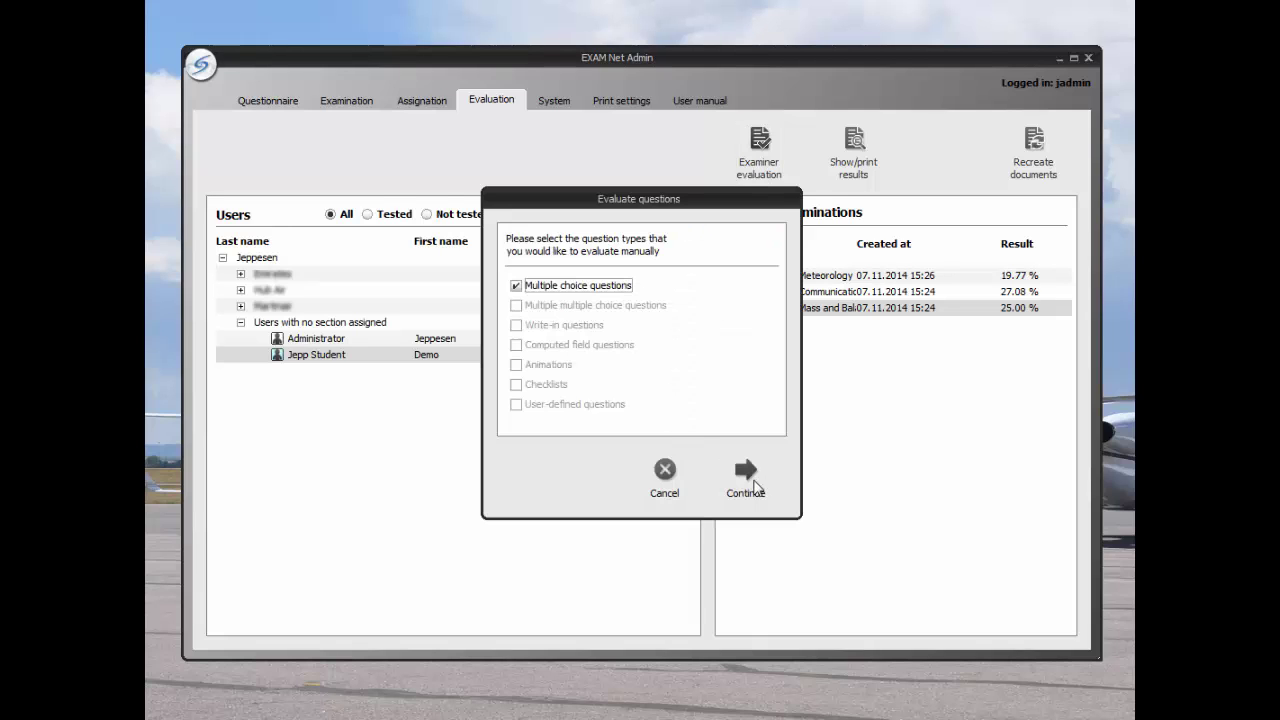
pyautogui.click(748, 484)
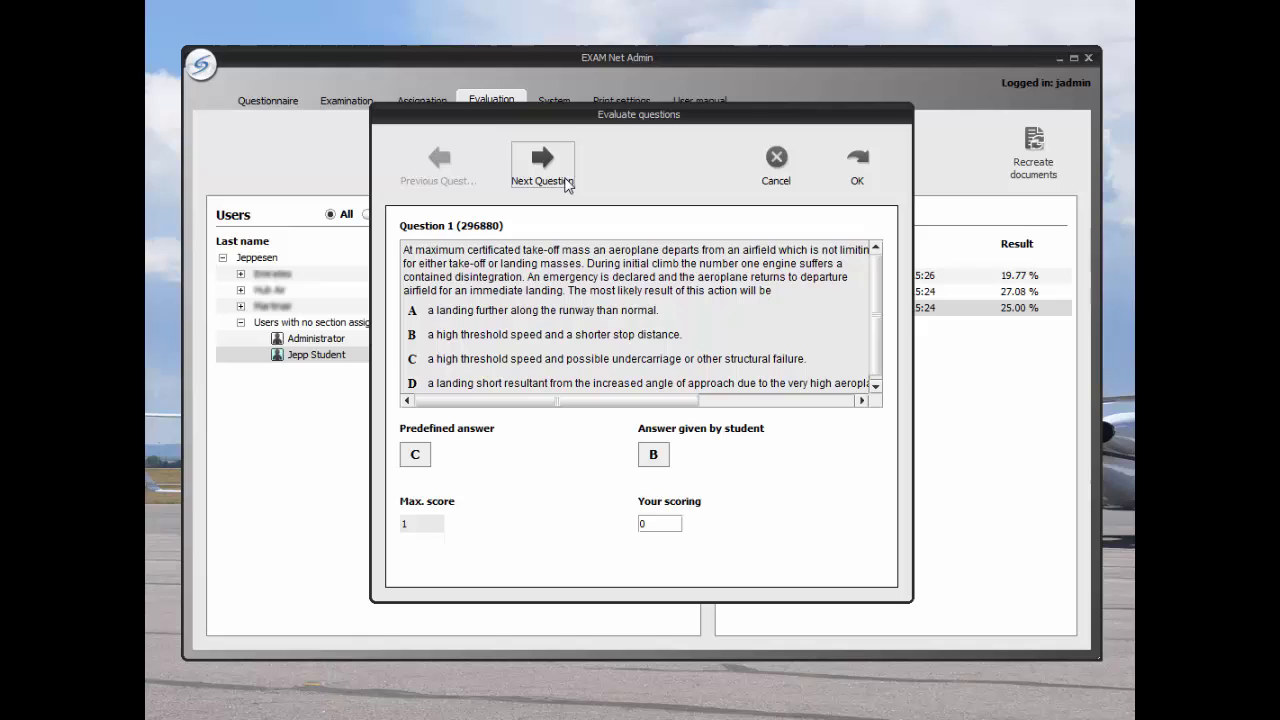
pyautogui.write('1')
pyautogui.click(857, 180)
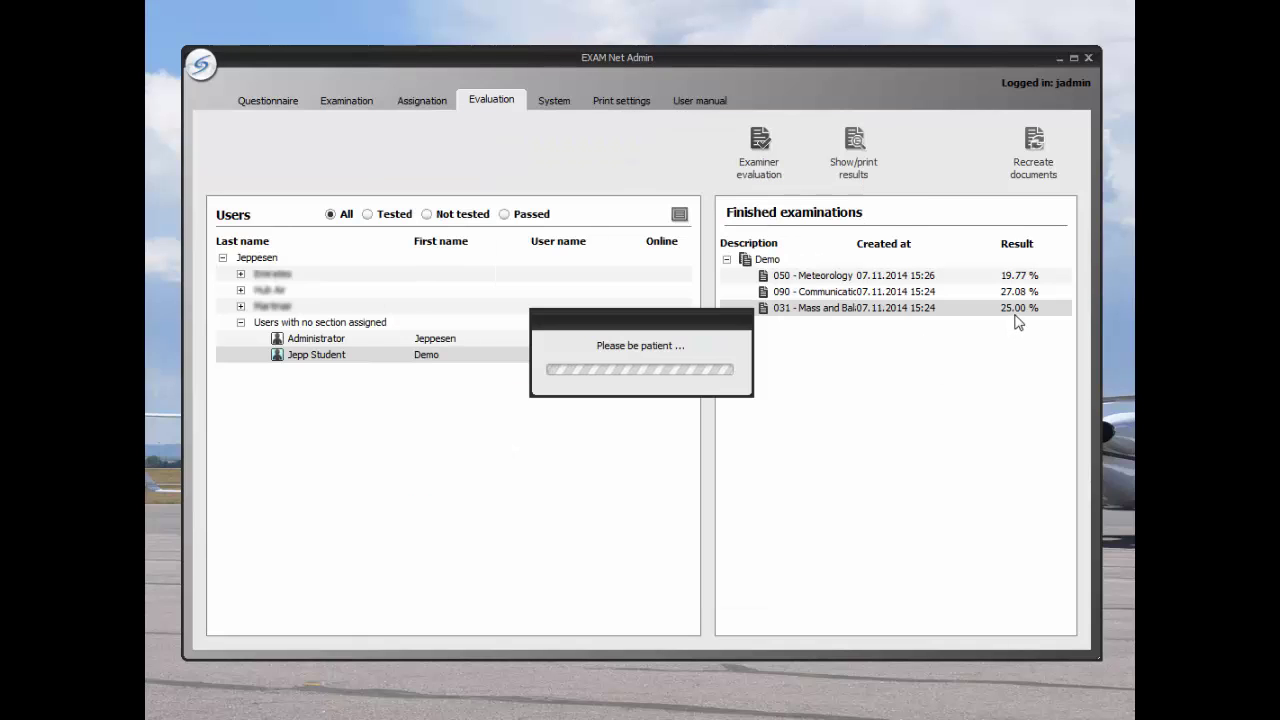
pyautogui.click(641, 395)
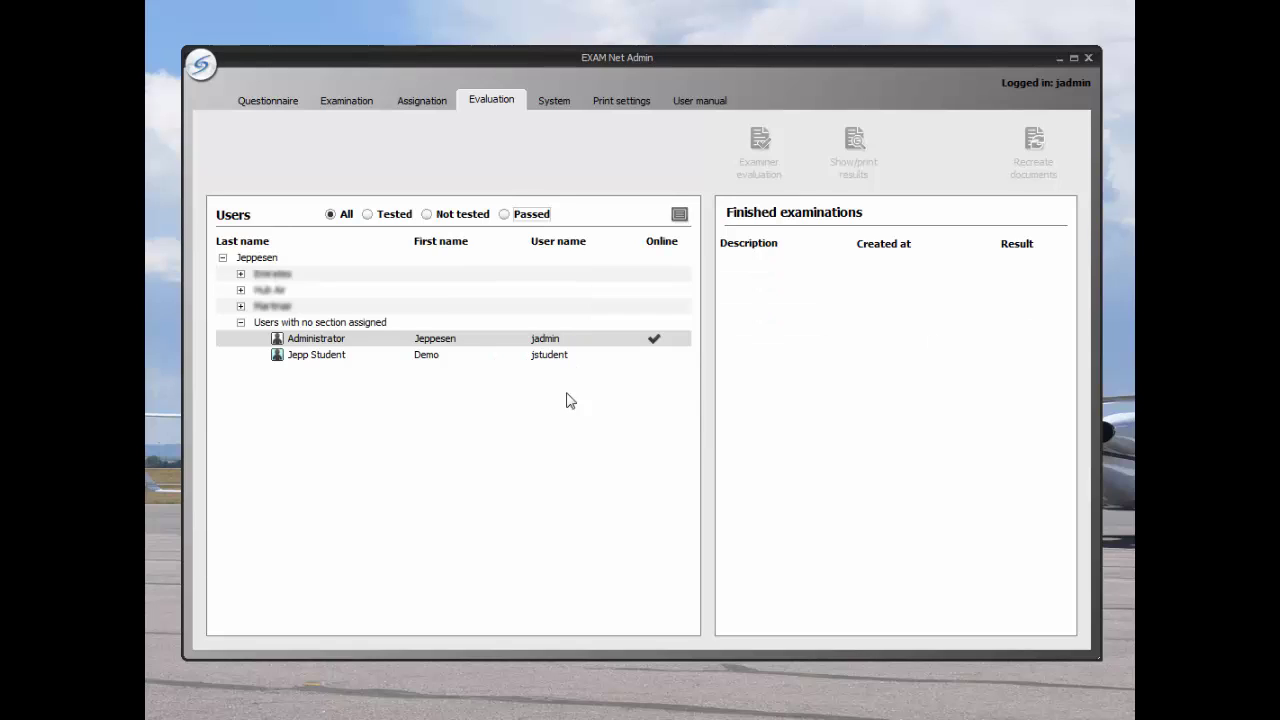
pyautogui.click(345, 361)
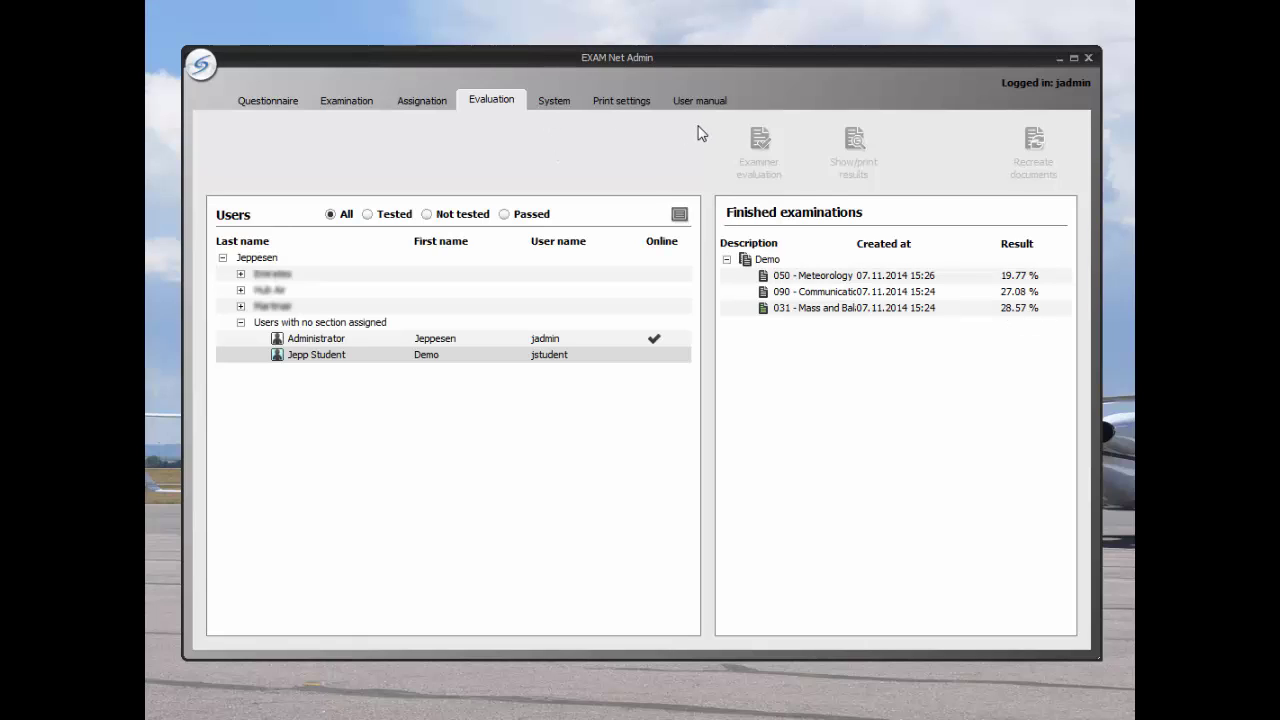
# Step: Look through the system settings, the print settings and the user manual
pyautogui.click(548, 99)
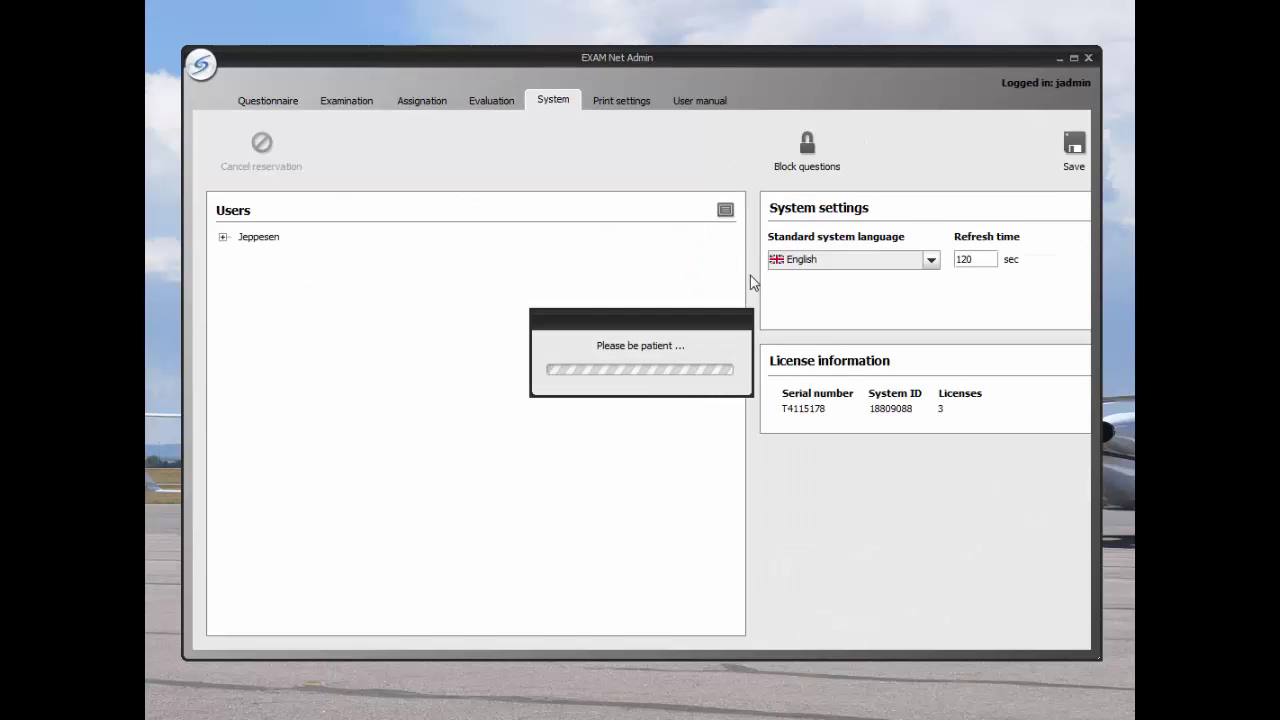
pyautogui.click(621, 101)
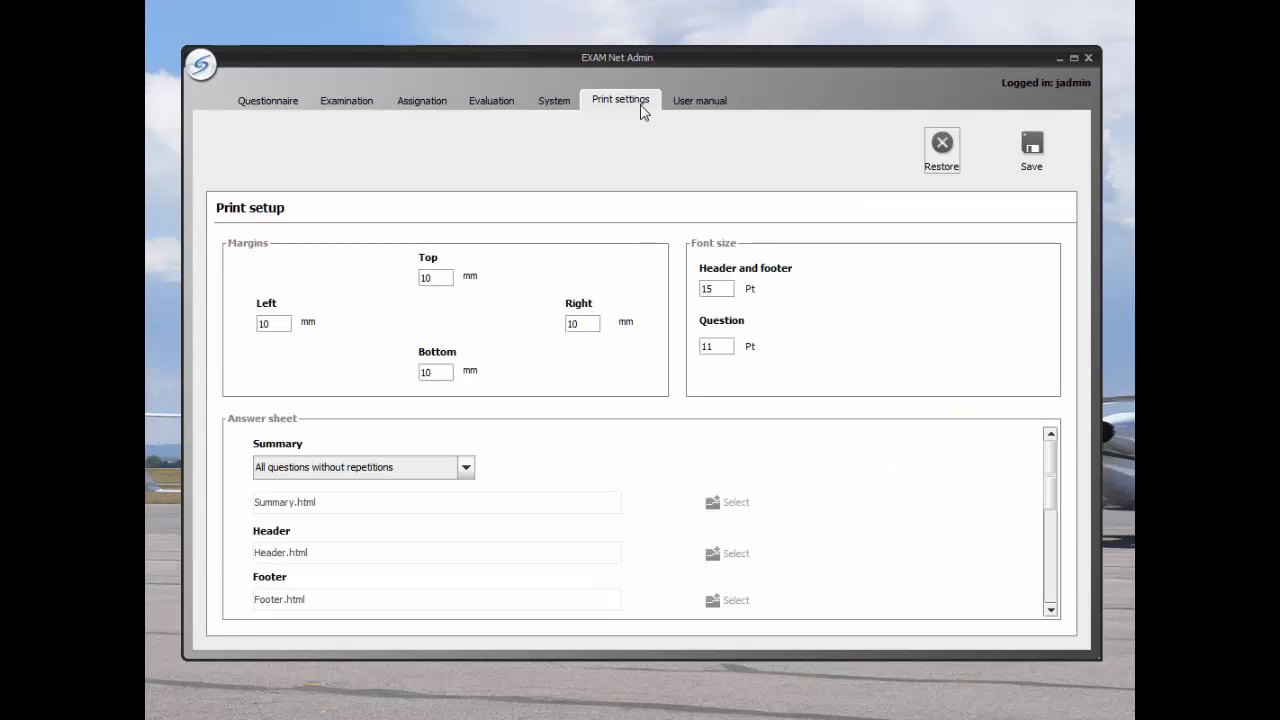
pyautogui.click(702, 107)
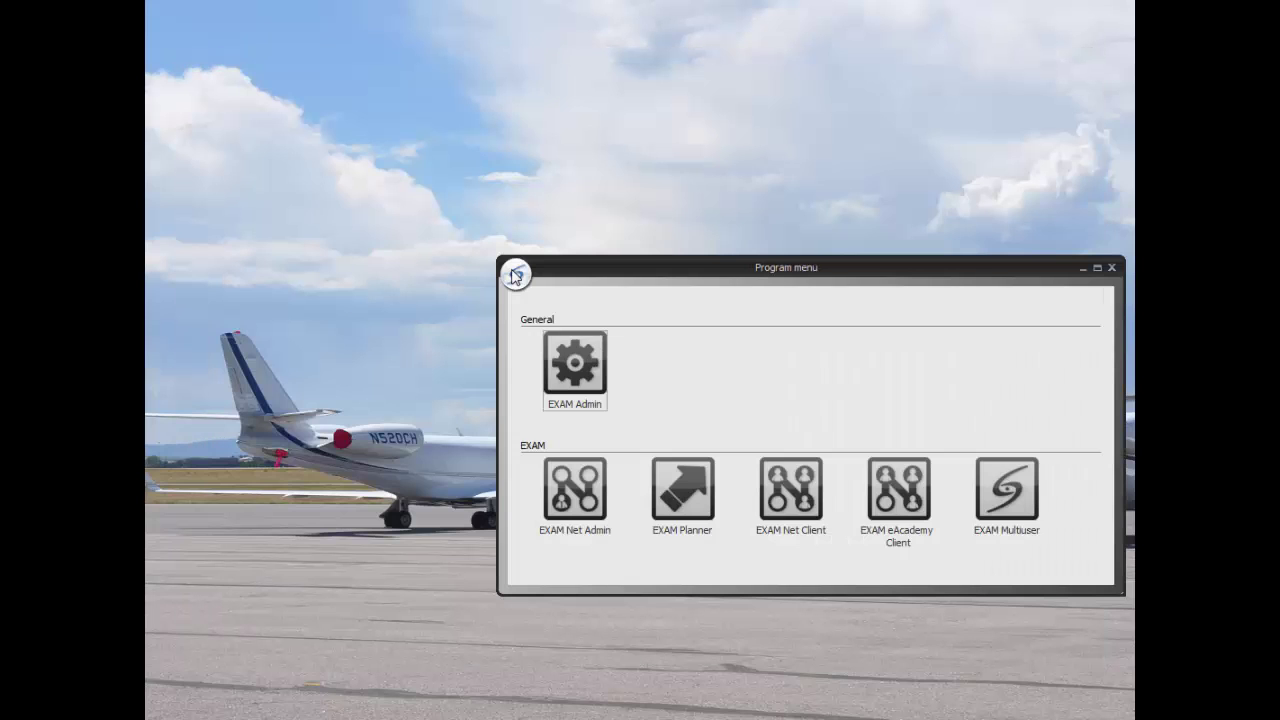
# Step: Log out of the administrator account and log in with the student account
pyautogui.click(515, 274)
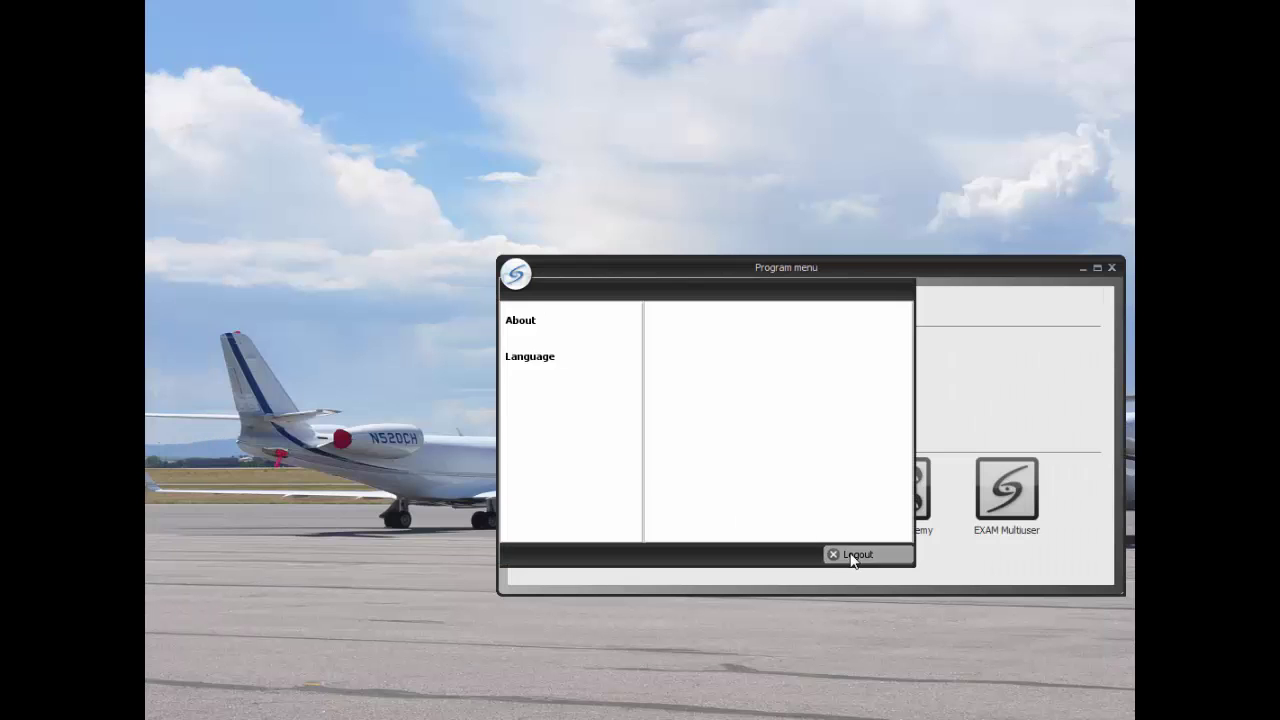
pyautogui.click(855, 558)
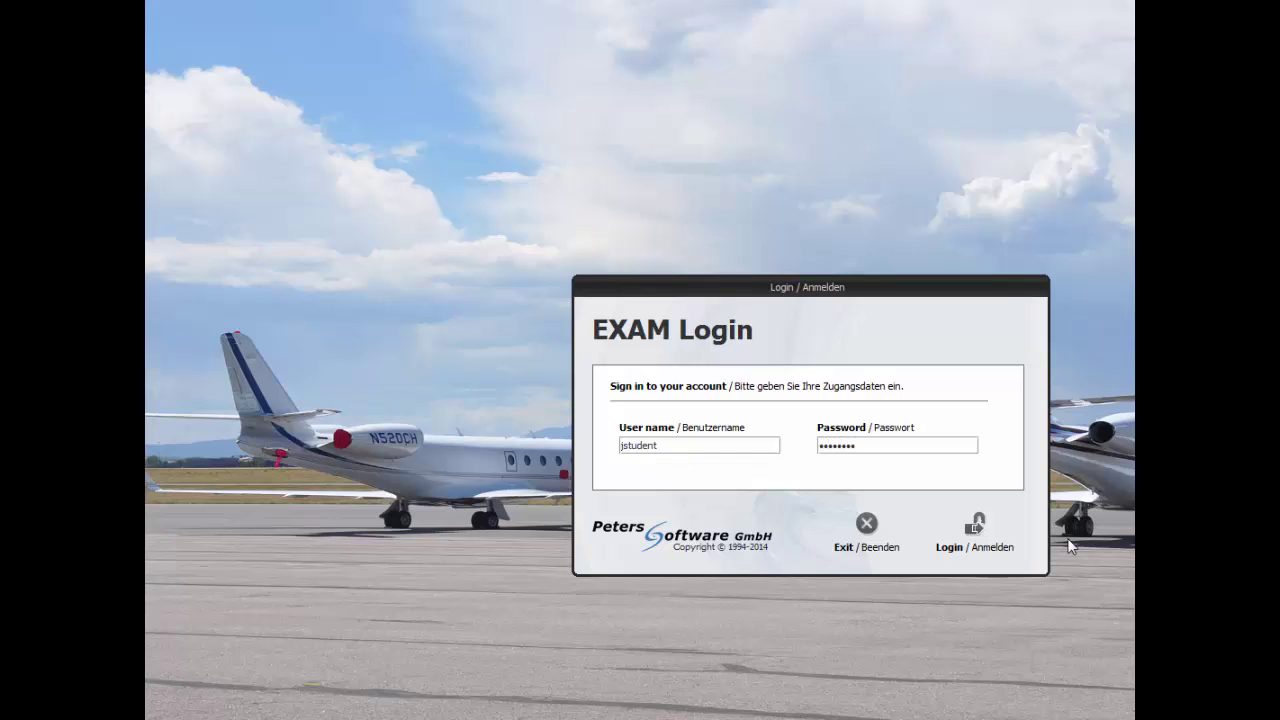
pyautogui.moveTo(920, 299); pyautogui.dragTo(756, 283)
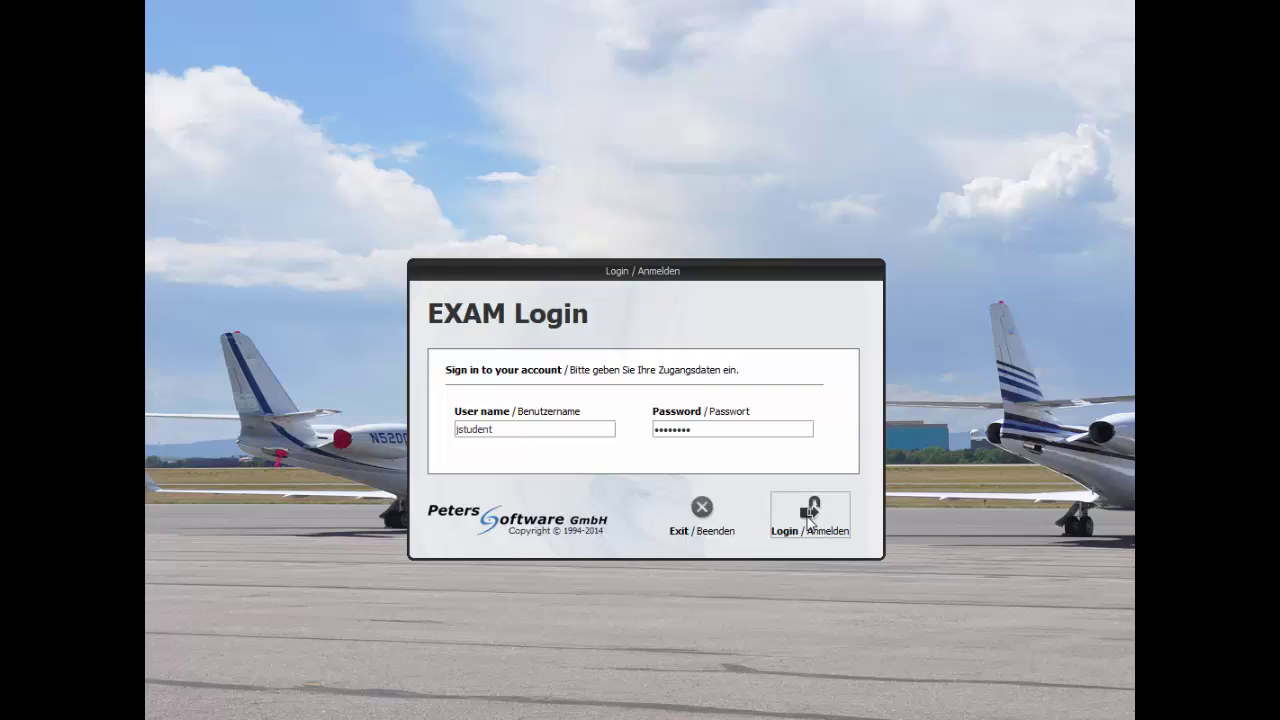
pyautogui.click(810, 520)
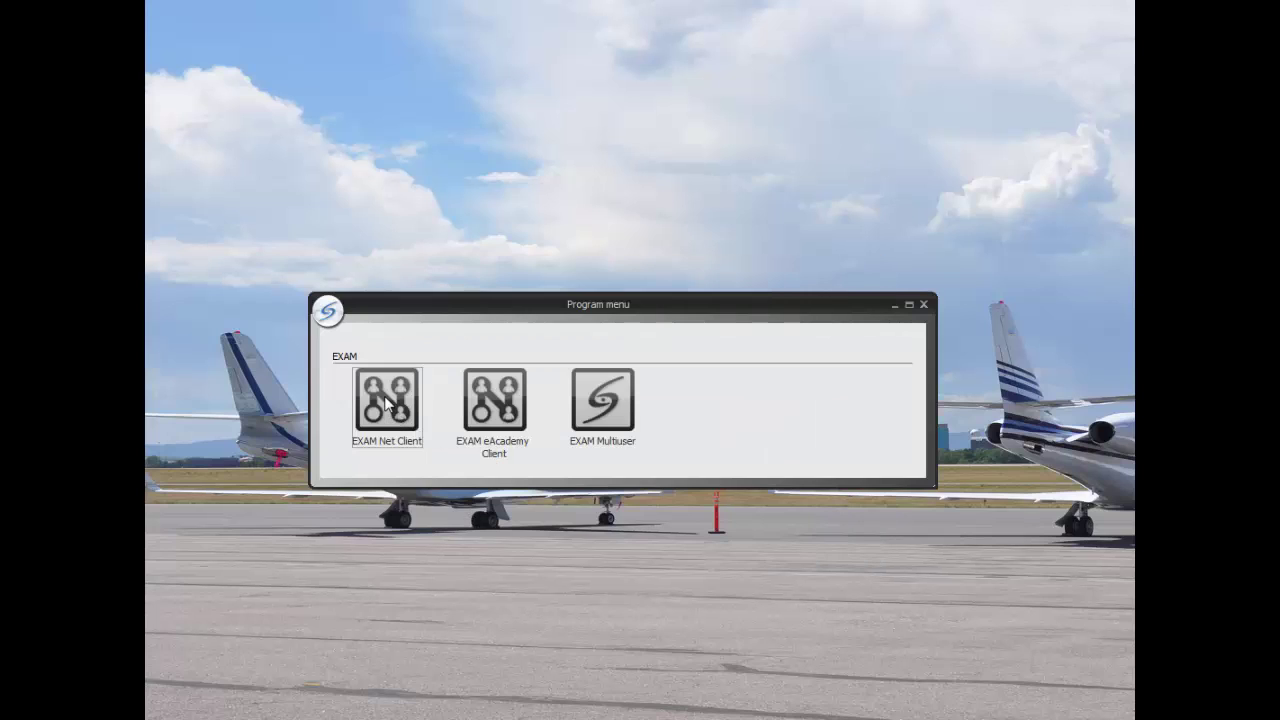
# Step: Open EXAM Net Client and start the Demo Exam questionnaire module
pyautogui.doubleClick(388, 405)
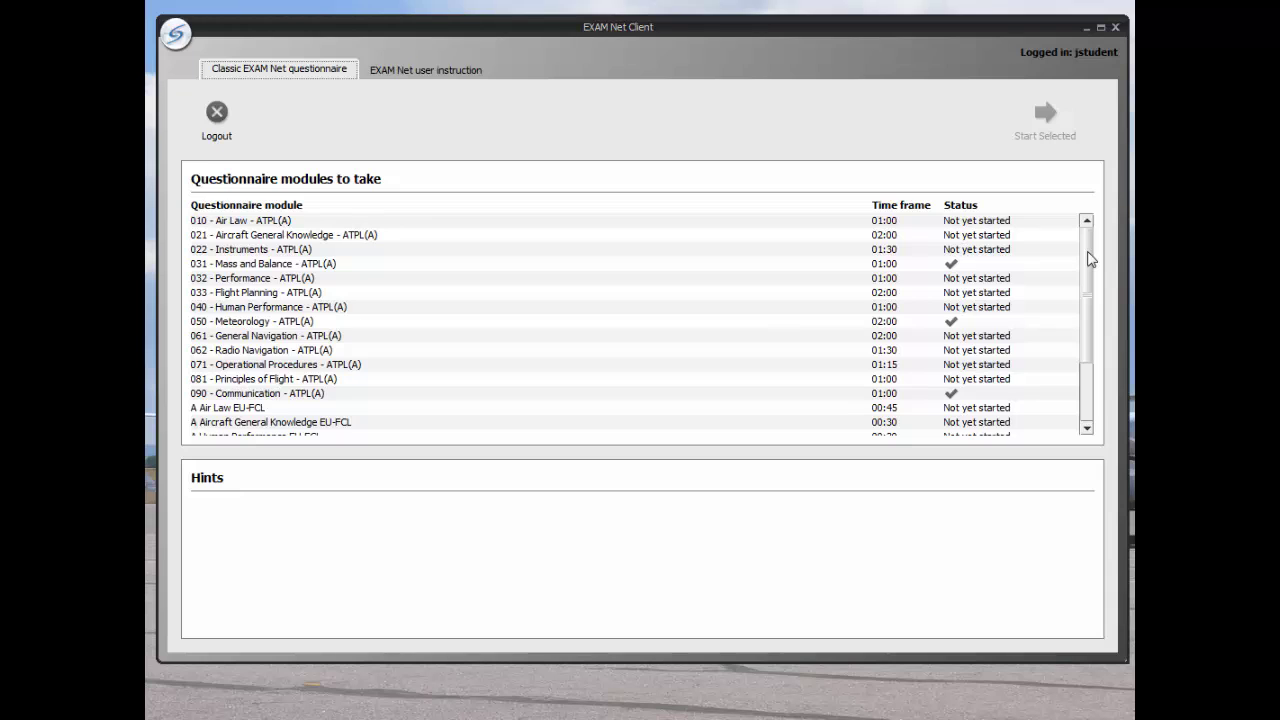
pyautogui.moveTo(1090, 260); pyautogui.dragTo(1091, 329)
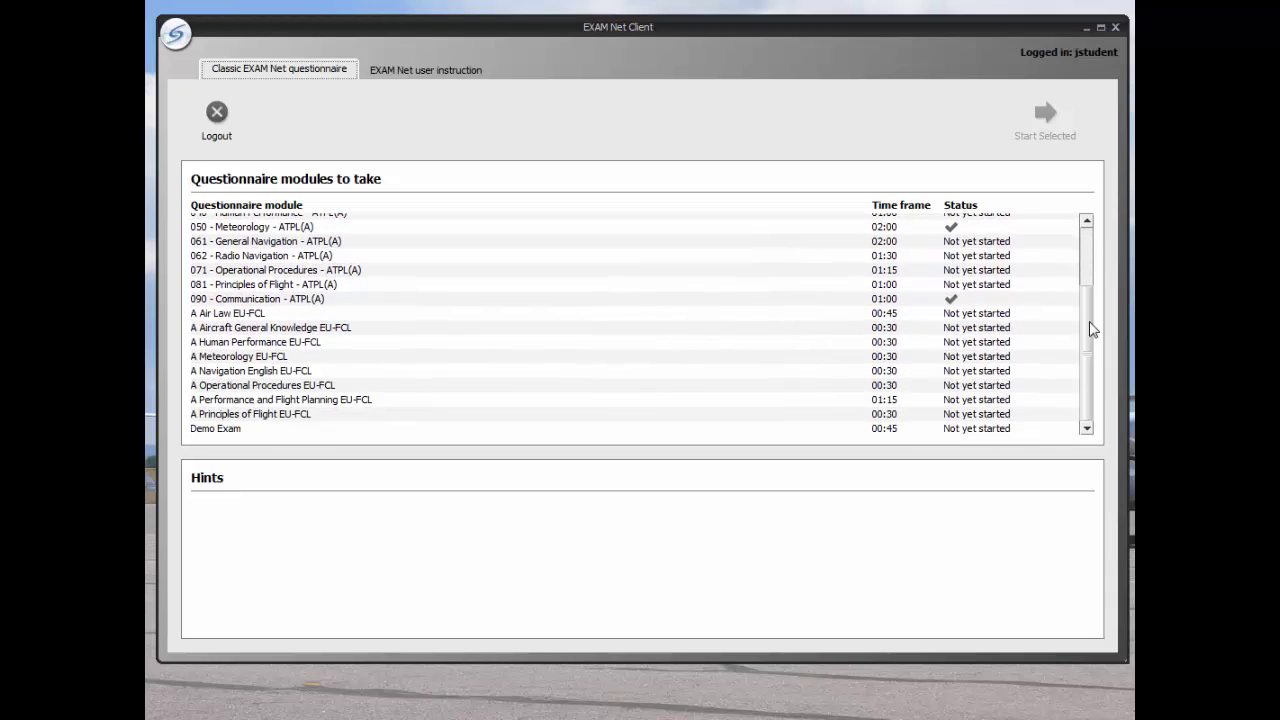
pyautogui.click(225, 436)
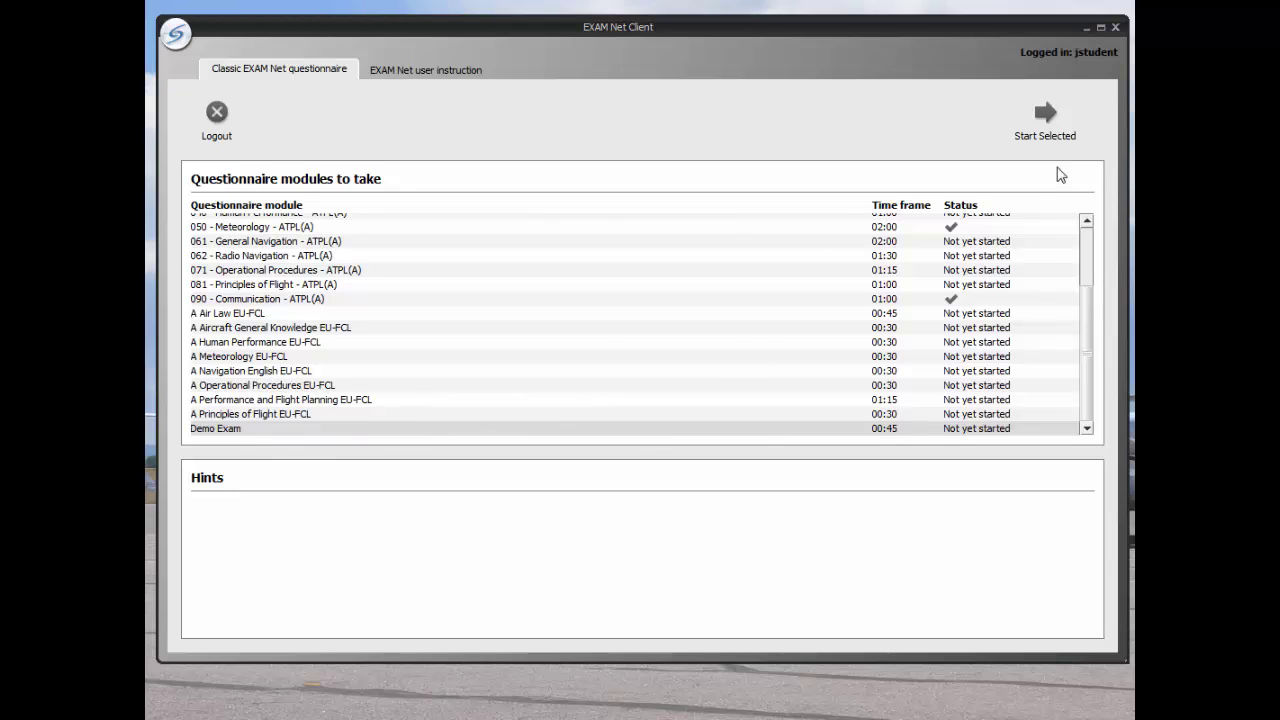
pyautogui.click(1046, 120)
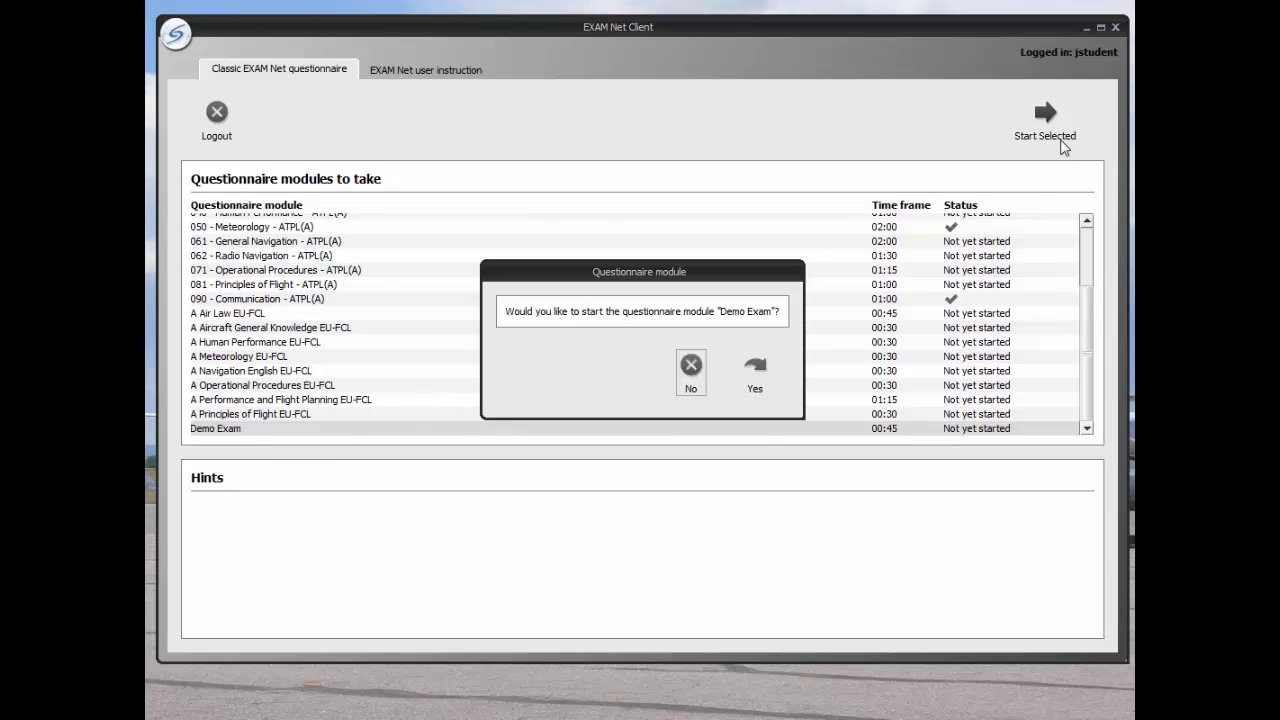
pyautogui.click(755, 382)
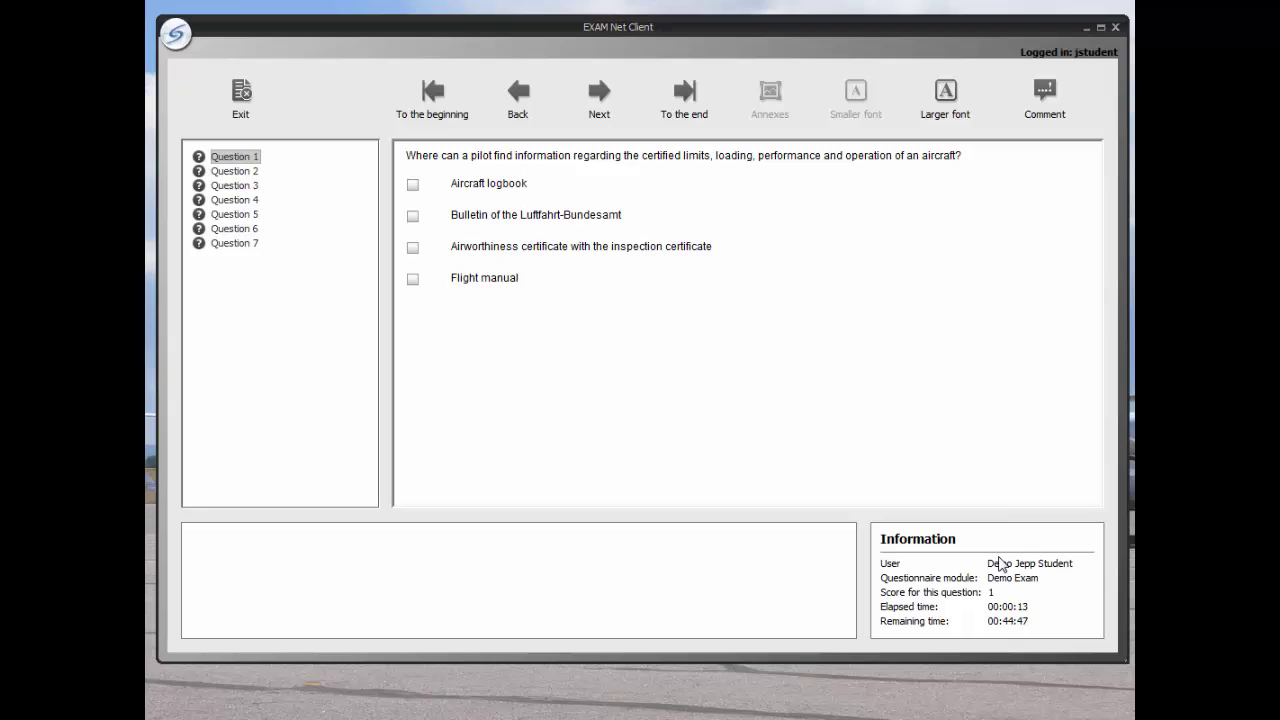
# Step: Answer question 1 with Aircraft logbook, question 2 with flap setting 0° and best rate of climb speed, question 3 with high barometric pressure and high humidity
pyautogui.click(412, 185)
pyautogui.press('Down')
pyautogui.click(412, 215)
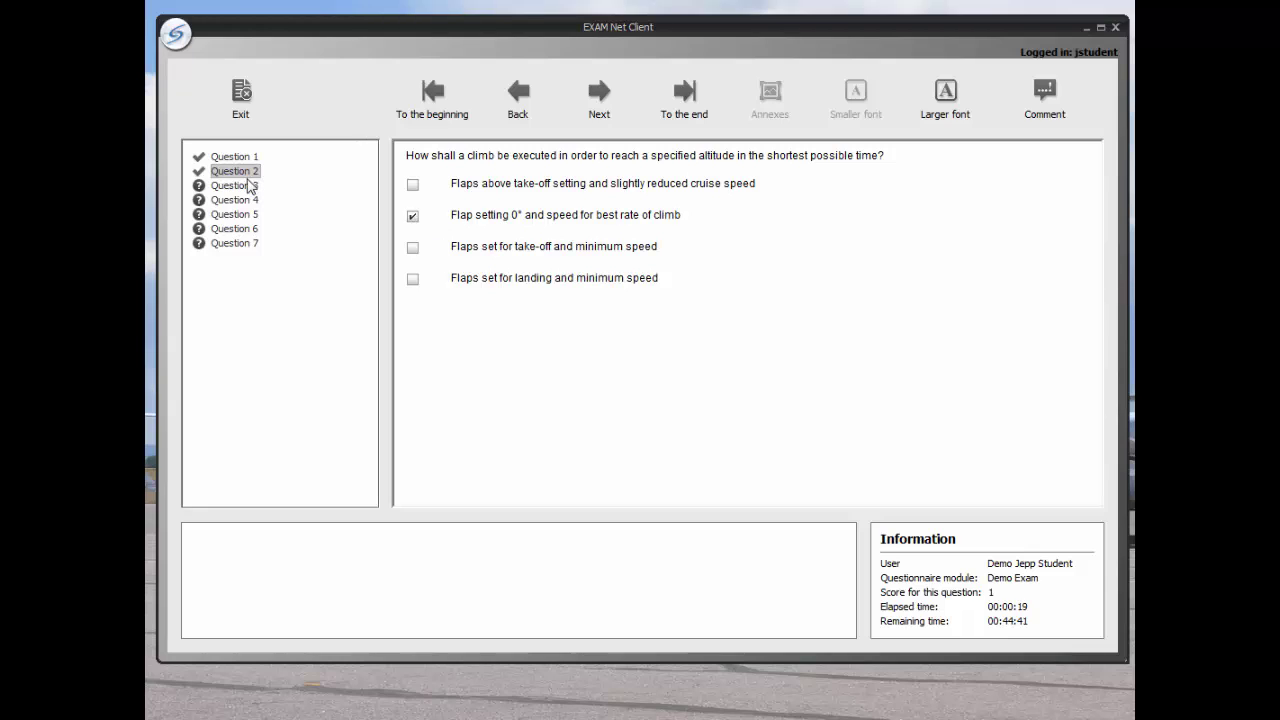
pyautogui.press('Down')
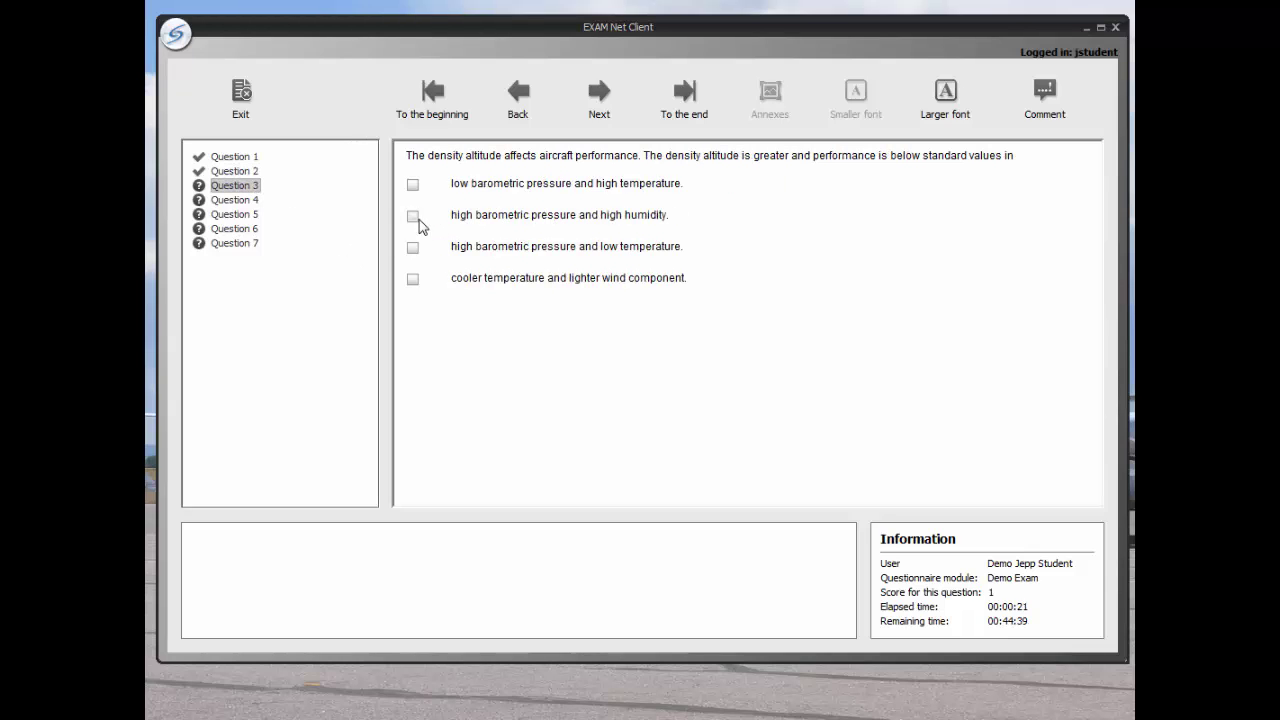
pyautogui.click(412, 215)
# Step: Answer question 4 with "to maintain an effective cruising speed" and question 5 with the flaps extended in landing setting
pyautogui.click(230, 201)
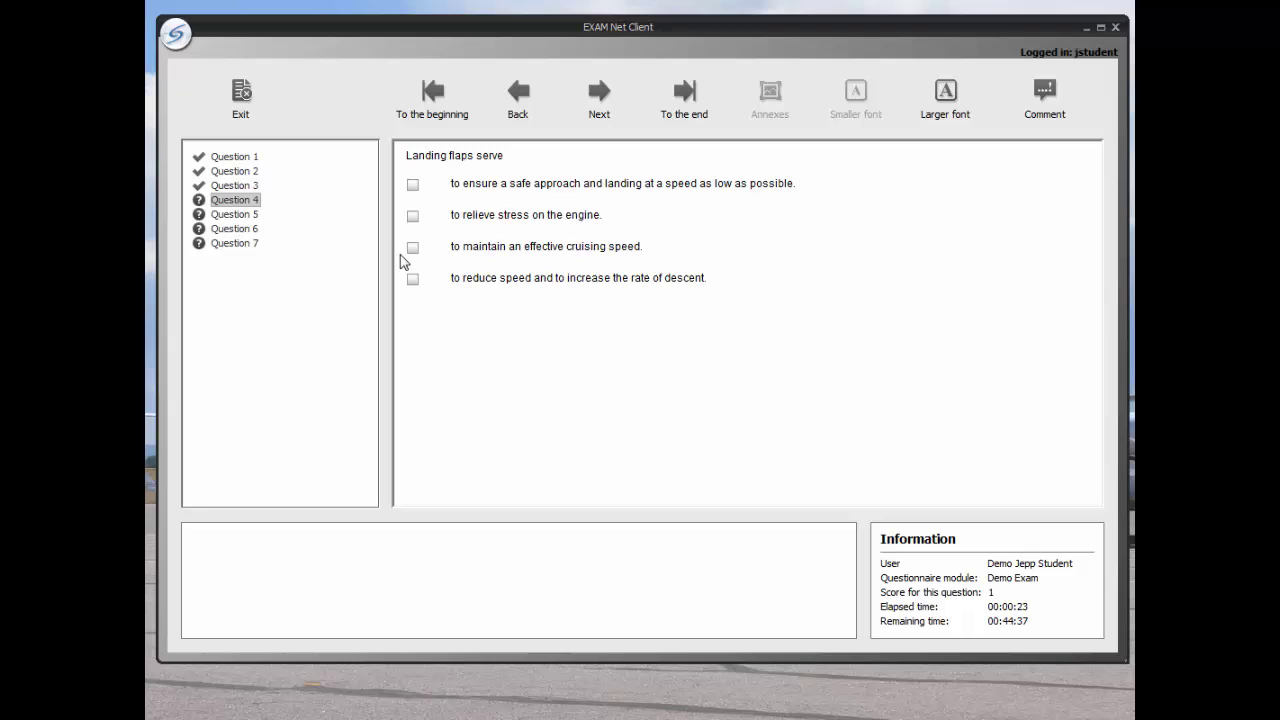
pyautogui.click(412, 247)
pyautogui.press('Down')
pyautogui.click(412, 247)
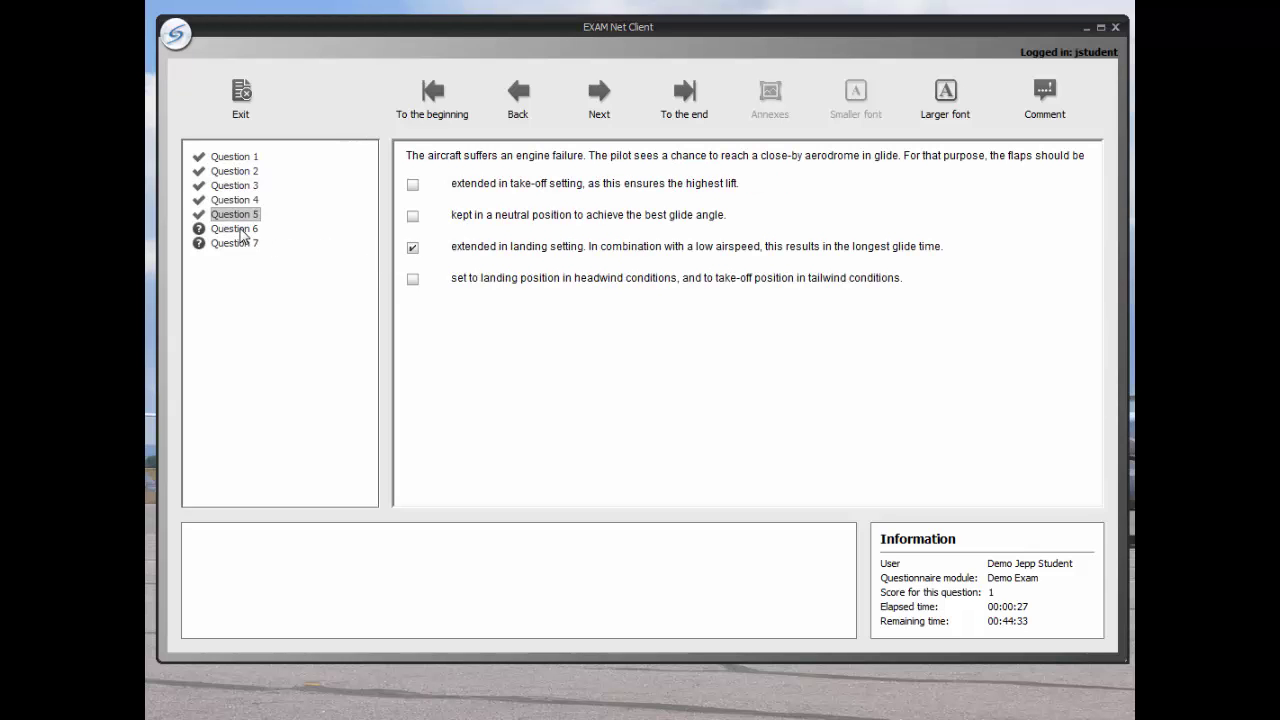
# Step: Answer question 6 with "retract the flaps or spoilers and adjust the speed" and question 7 with "trim tail-heavy", and dismiss the completion notice
pyautogui.press('Down')
pyautogui.click(410, 281)
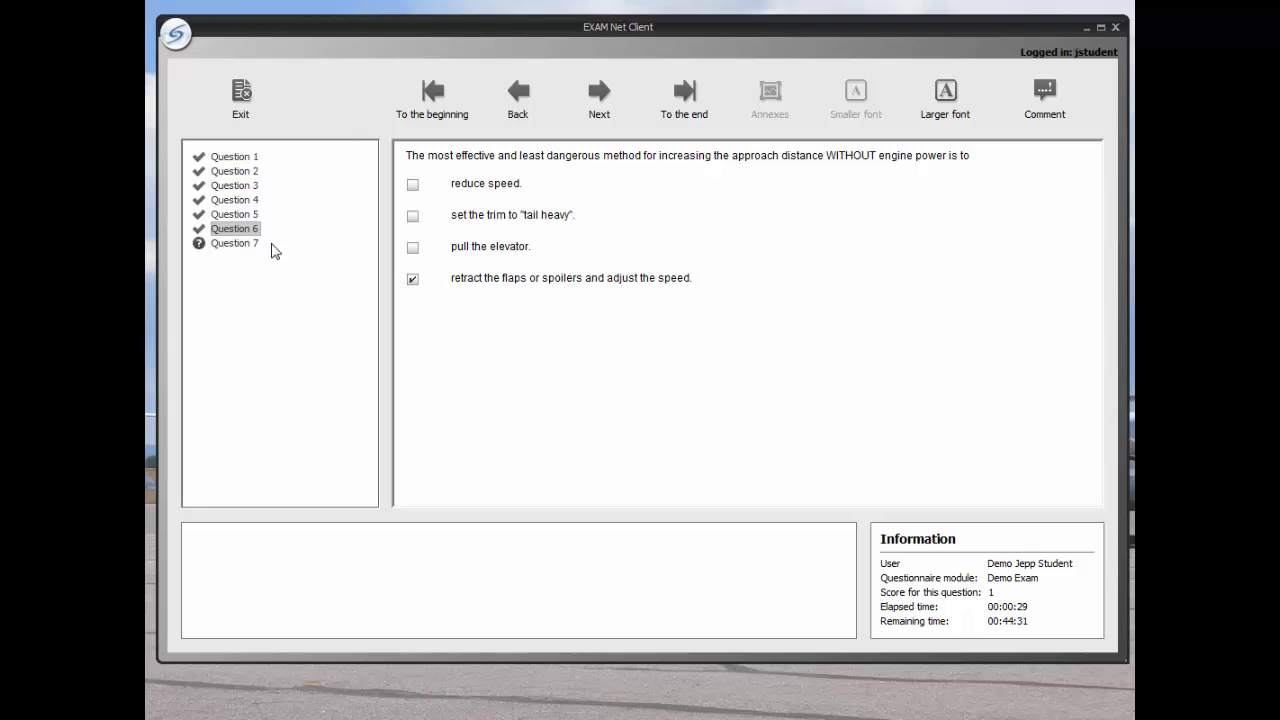
pyautogui.click(236, 245)
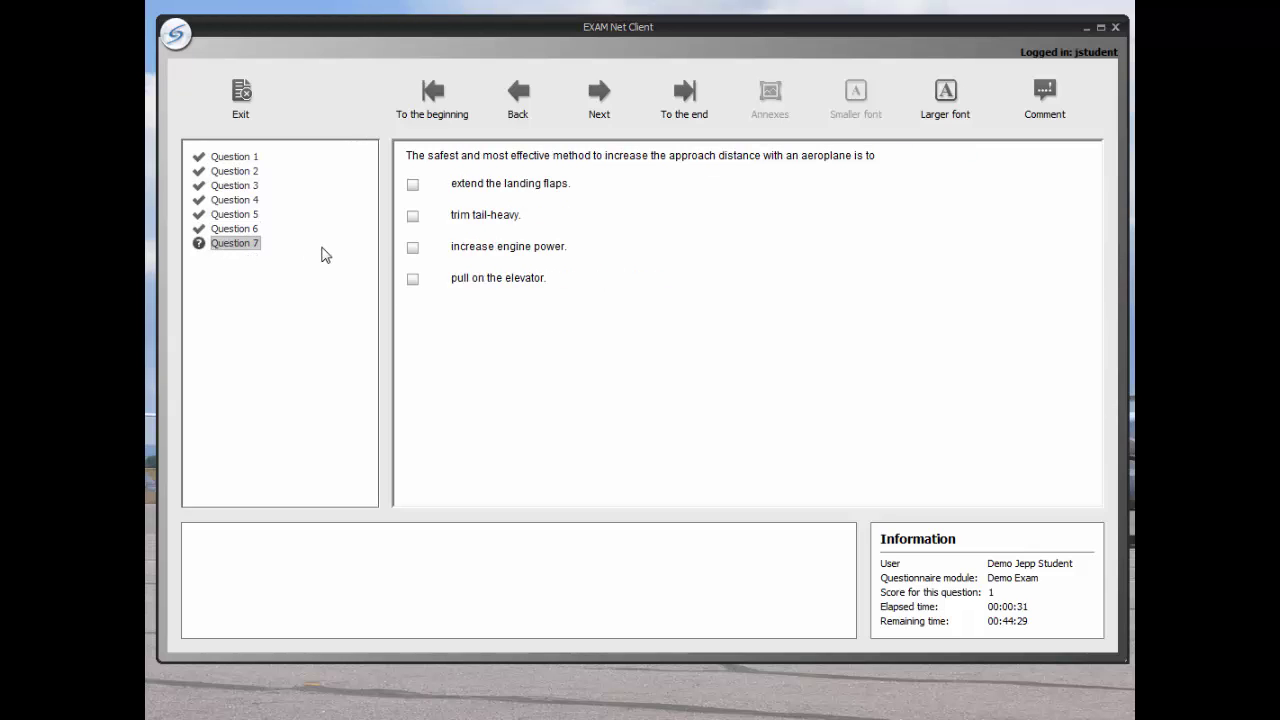
pyautogui.click(413, 215)
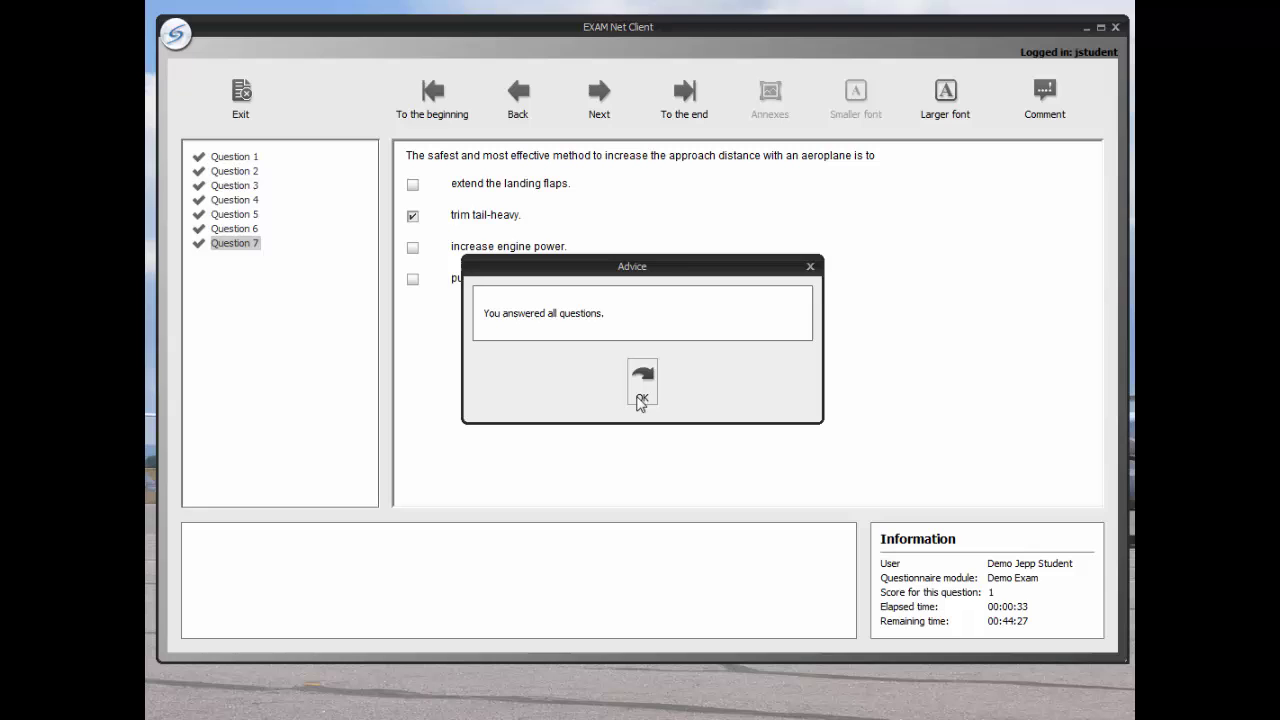
pyautogui.click(641, 390)
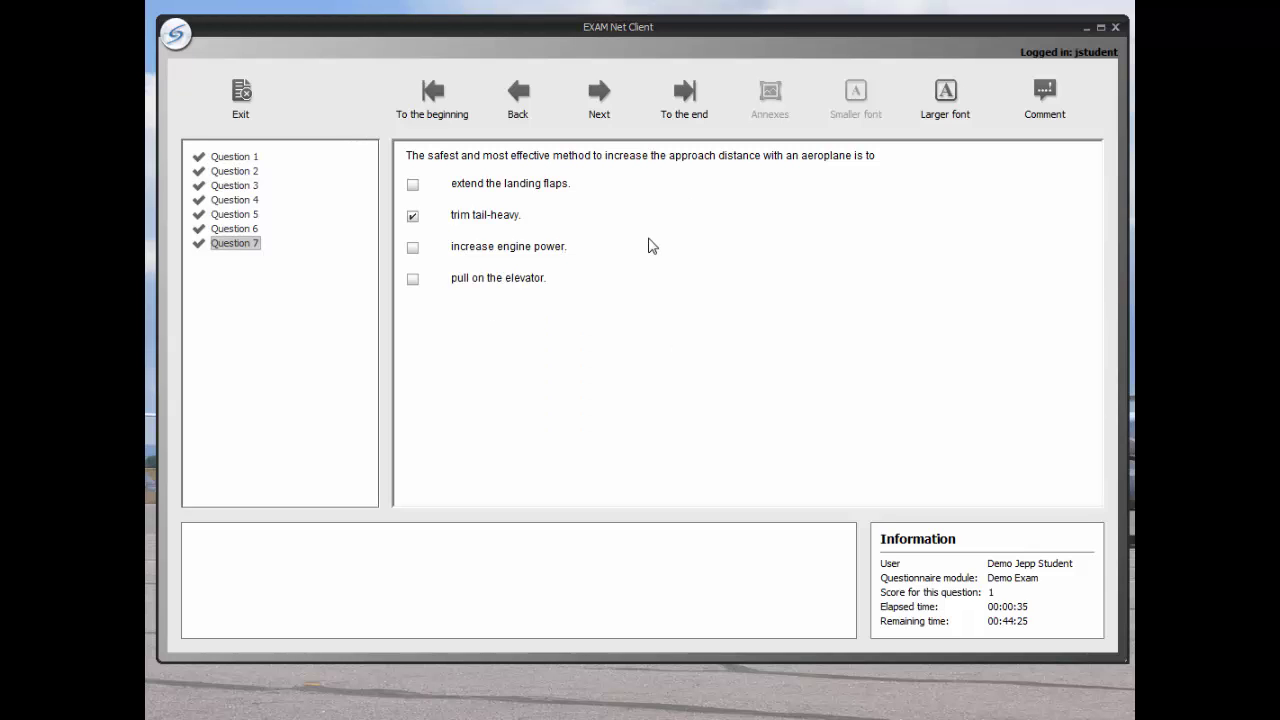
# Step: Add the comment "This was not covered in class" to question 5
pyautogui.click(236, 216)
pyautogui.click(1046, 112)
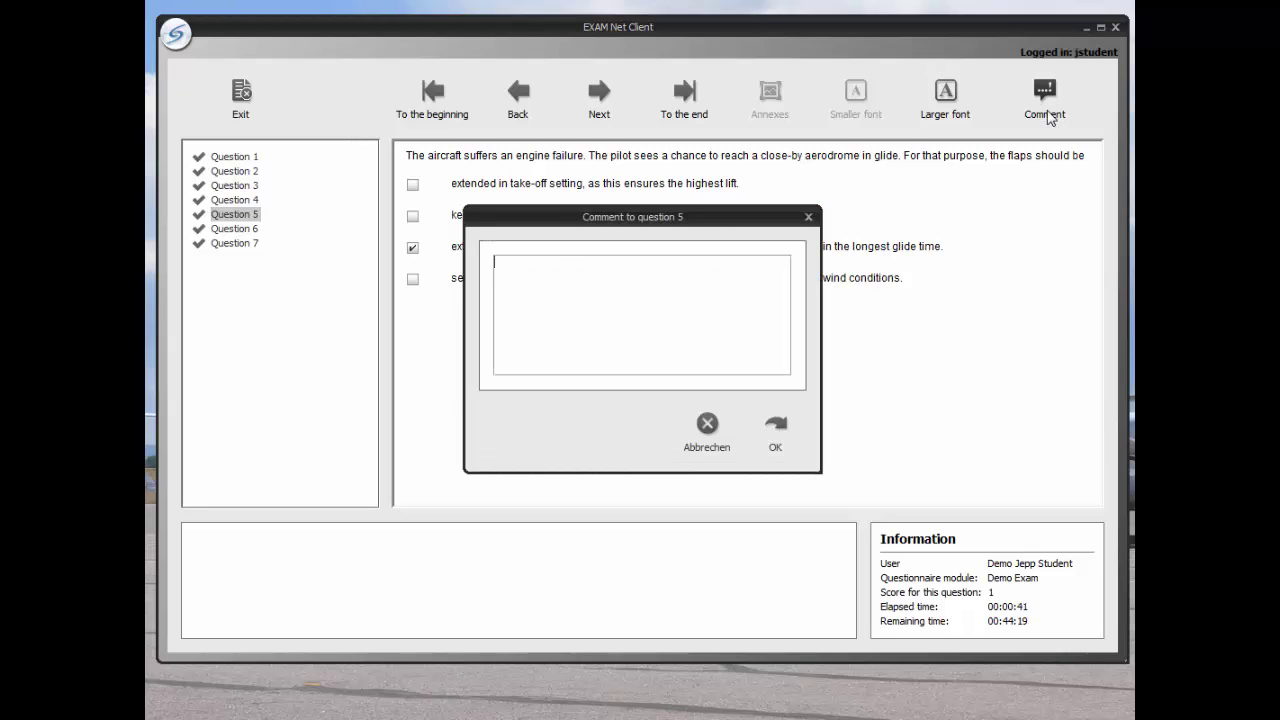
pyautogui.write('This was m')
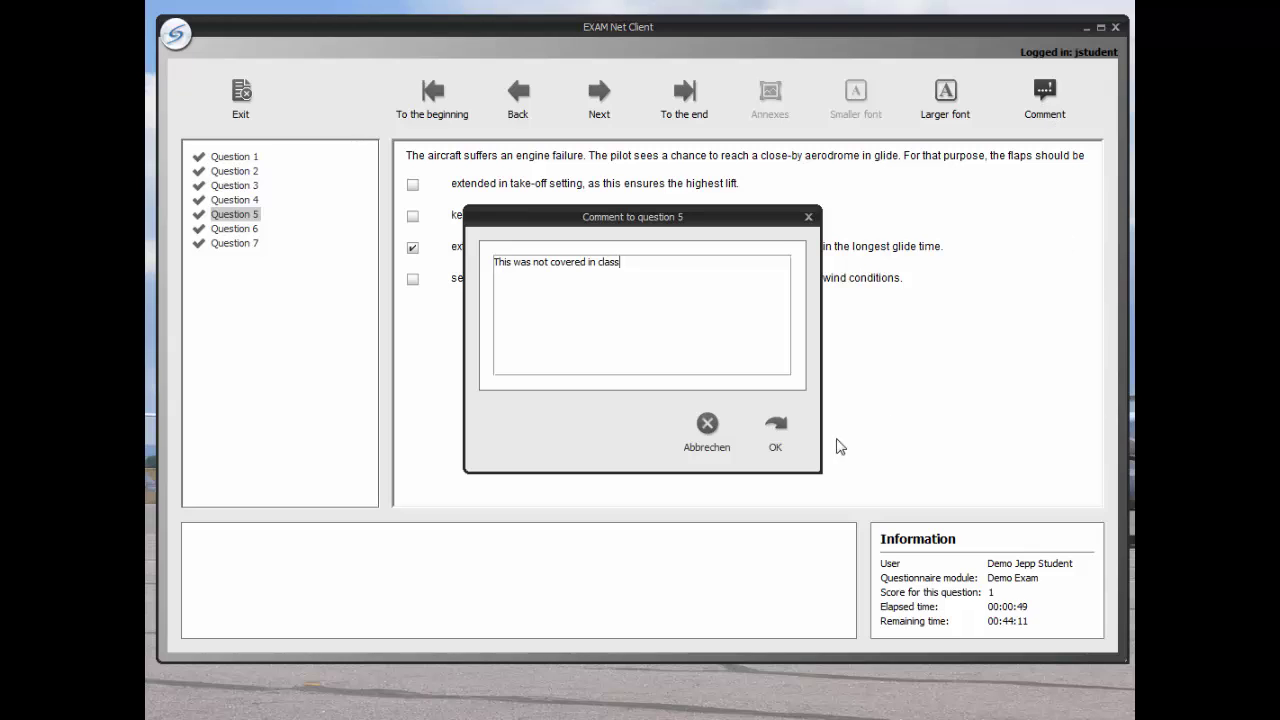
pyautogui.click(777, 437)
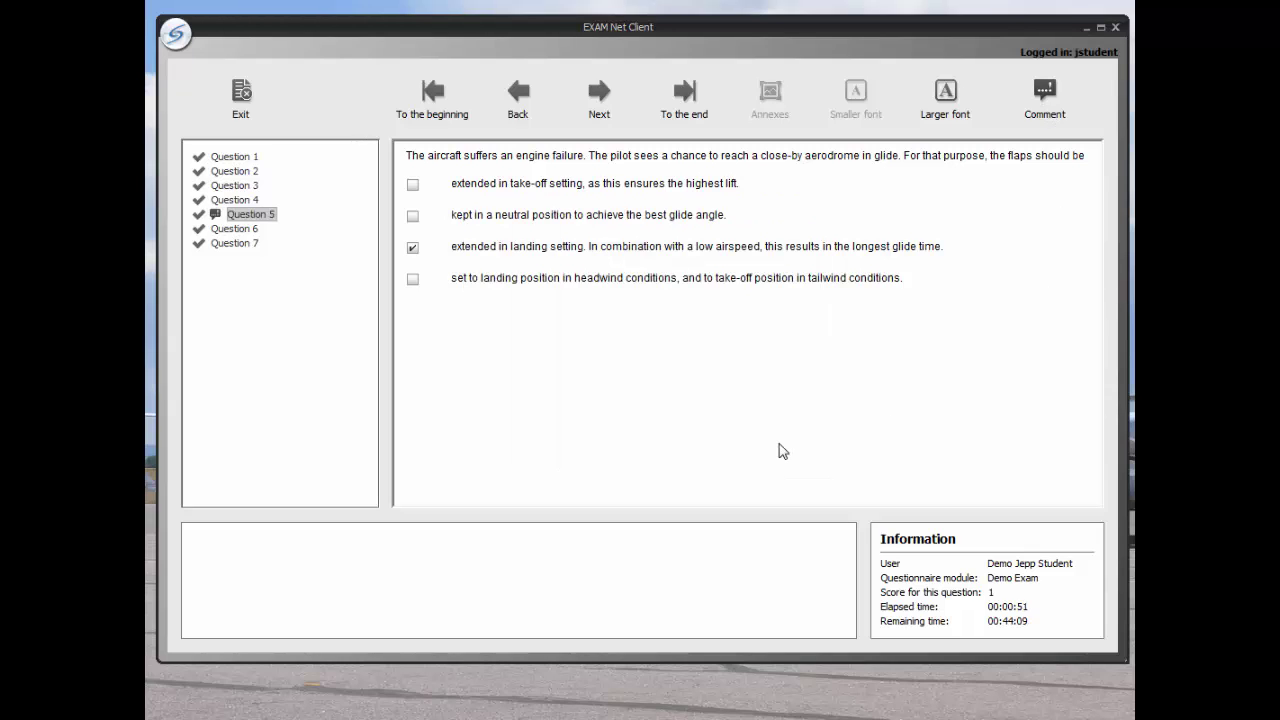
# Step: End the Demo Exam questionnaire and check the module's status in the list of questionnaire modules
pyautogui.click(241, 112)
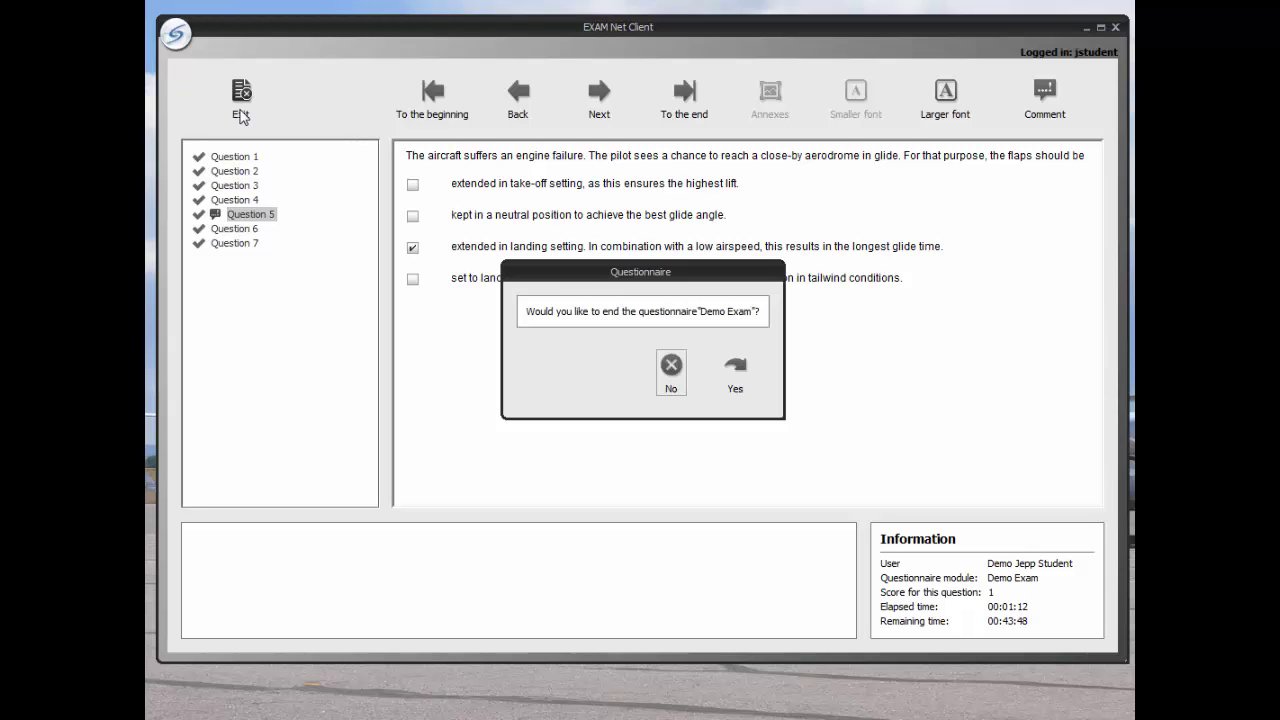
pyautogui.click(735, 394)
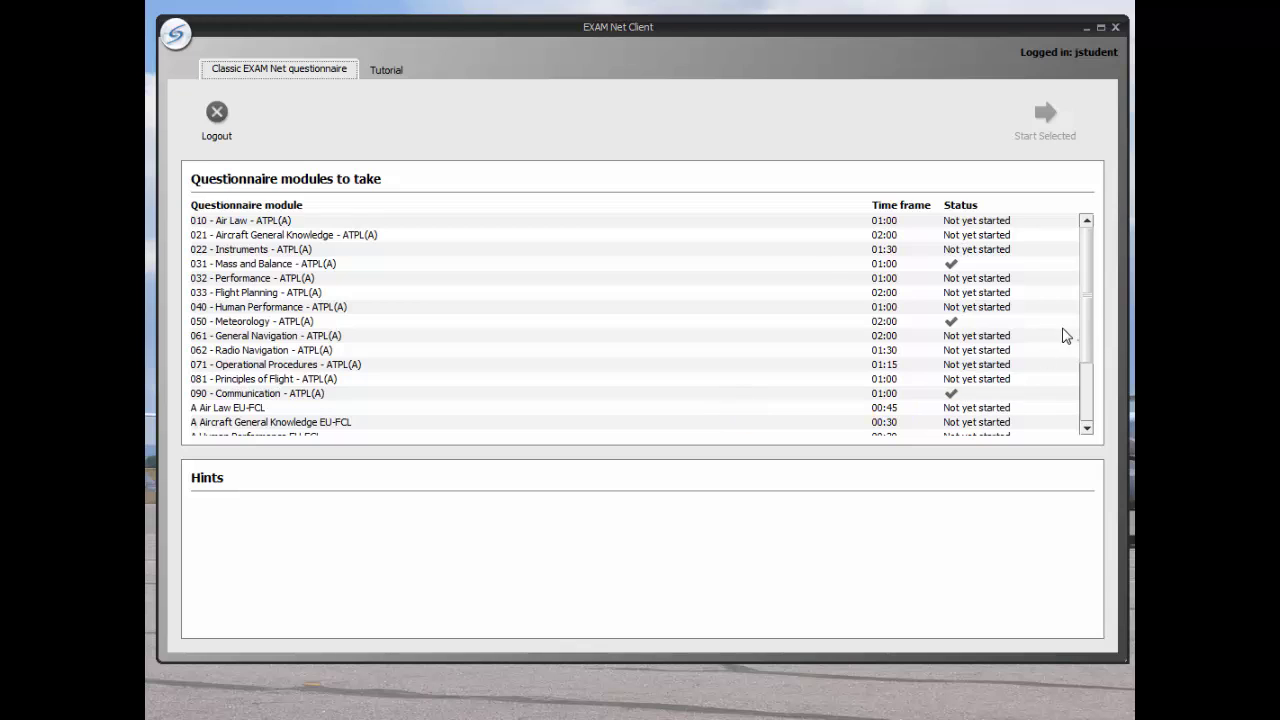
pyautogui.scroll(-2, 1097, 370)
pyautogui.scroll(-1, 1099, 381)
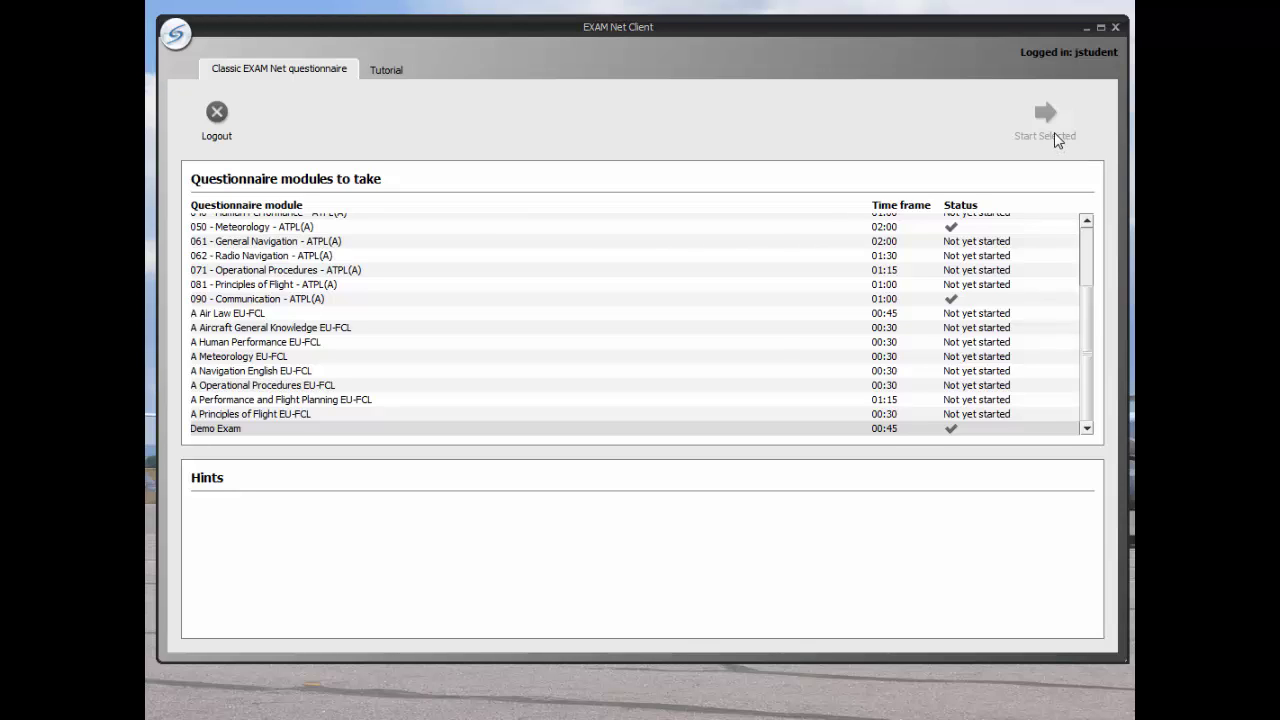
# Step: Exit EXAM Net Client and log out of the student account
pyautogui.click(180, 42)
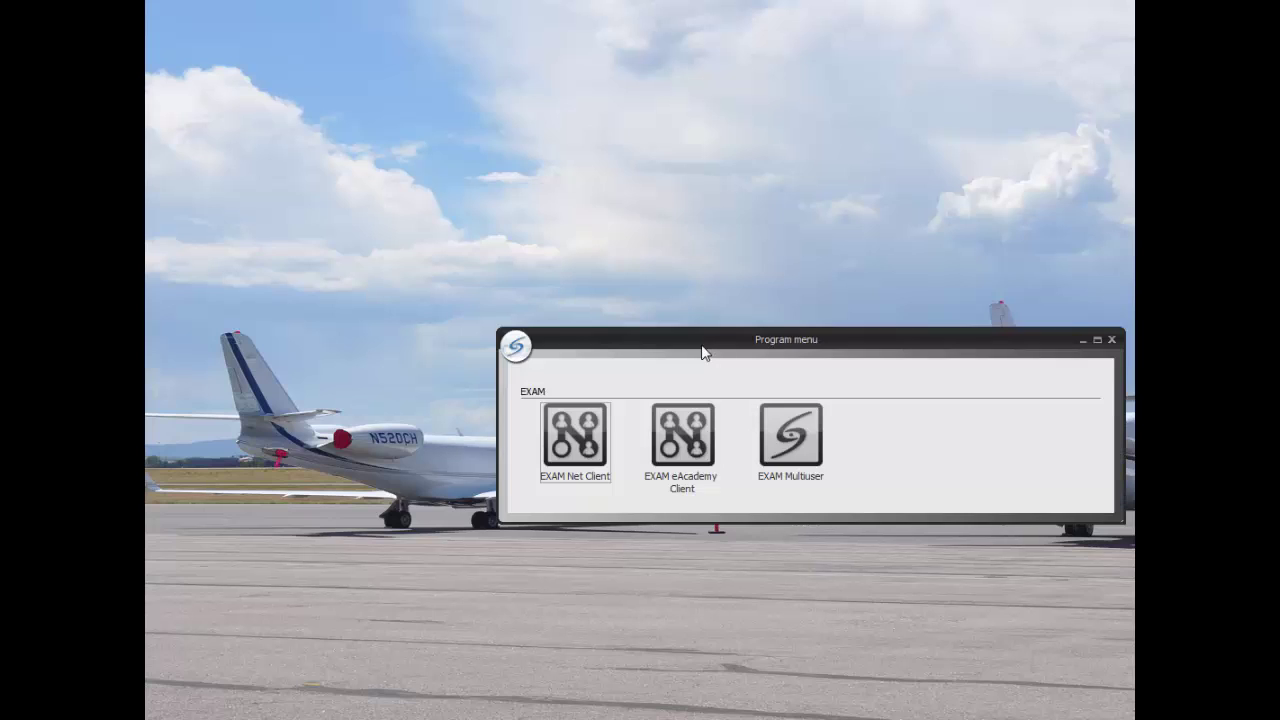
pyautogui.click(530, 350)
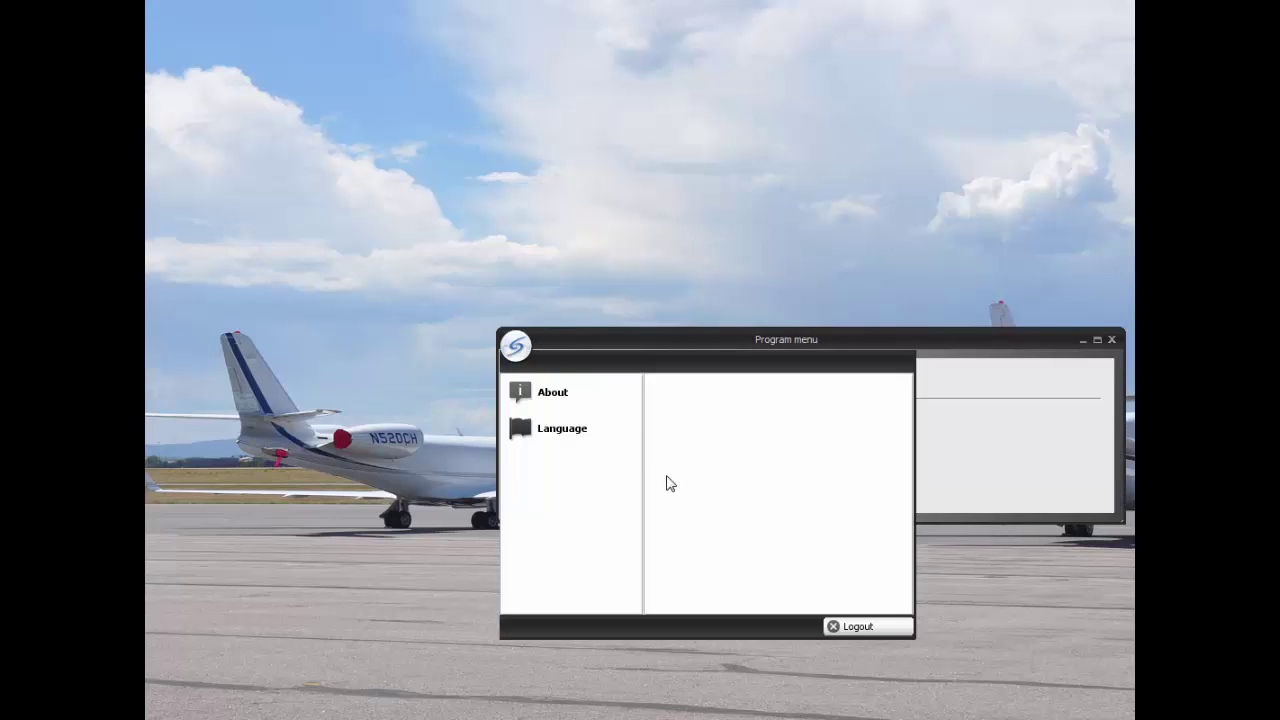
pyautogui.click(838, 632)
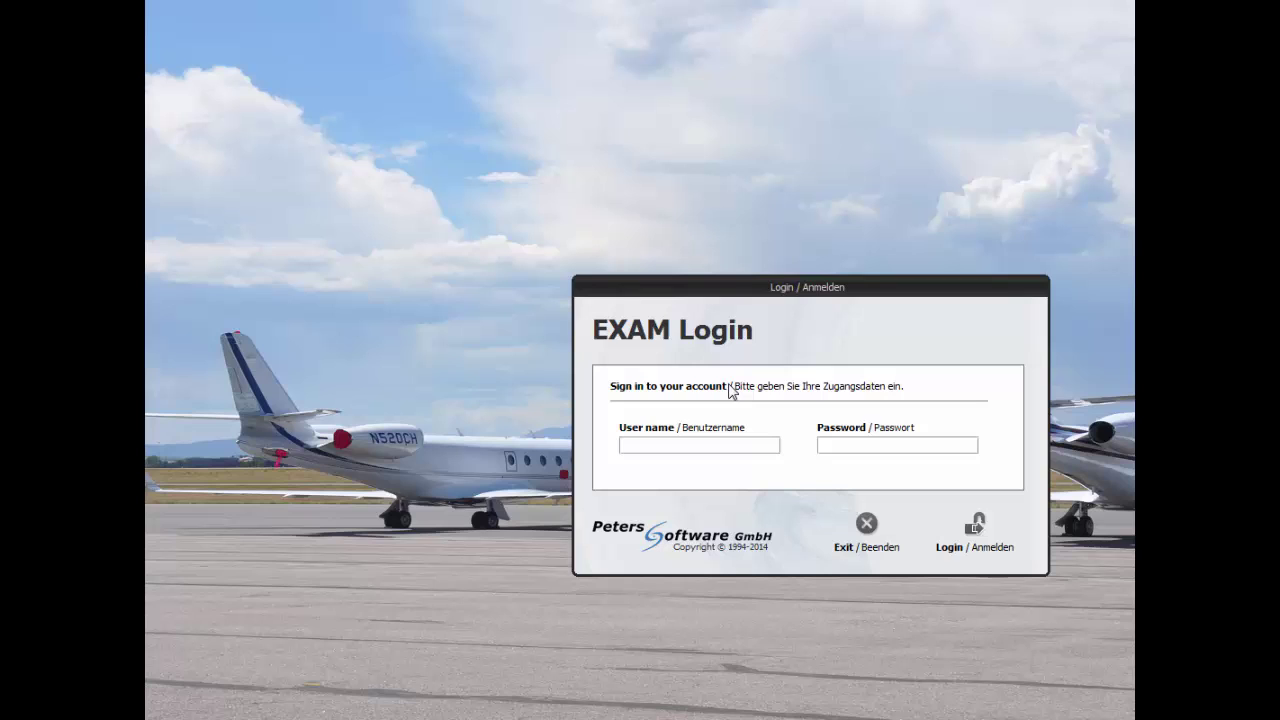
# Step: Log in to the administrator account with its user name and password
pyautogui.moveTo(737, 289); pyautogui.dragTo(611, 265)
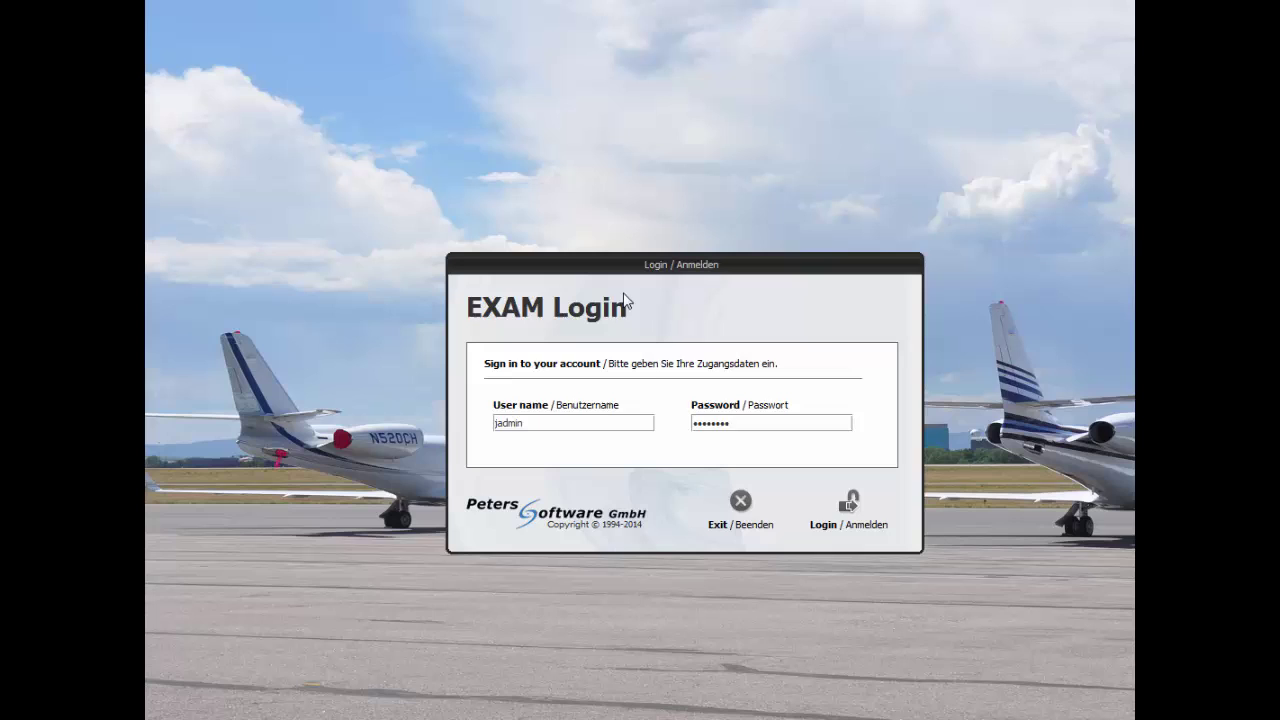
pyautogui.click(847, 514)
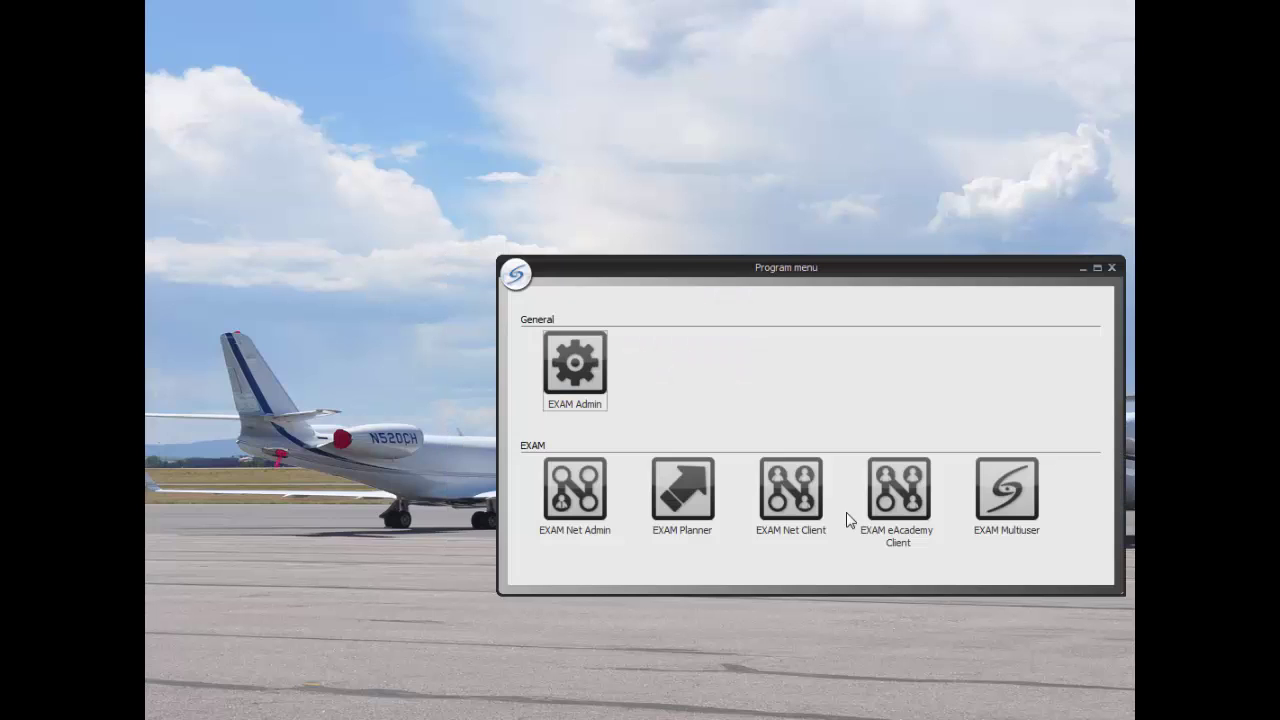
pyautogui.moveTo(755, 280); pyautogui.dragTo(580, 228)
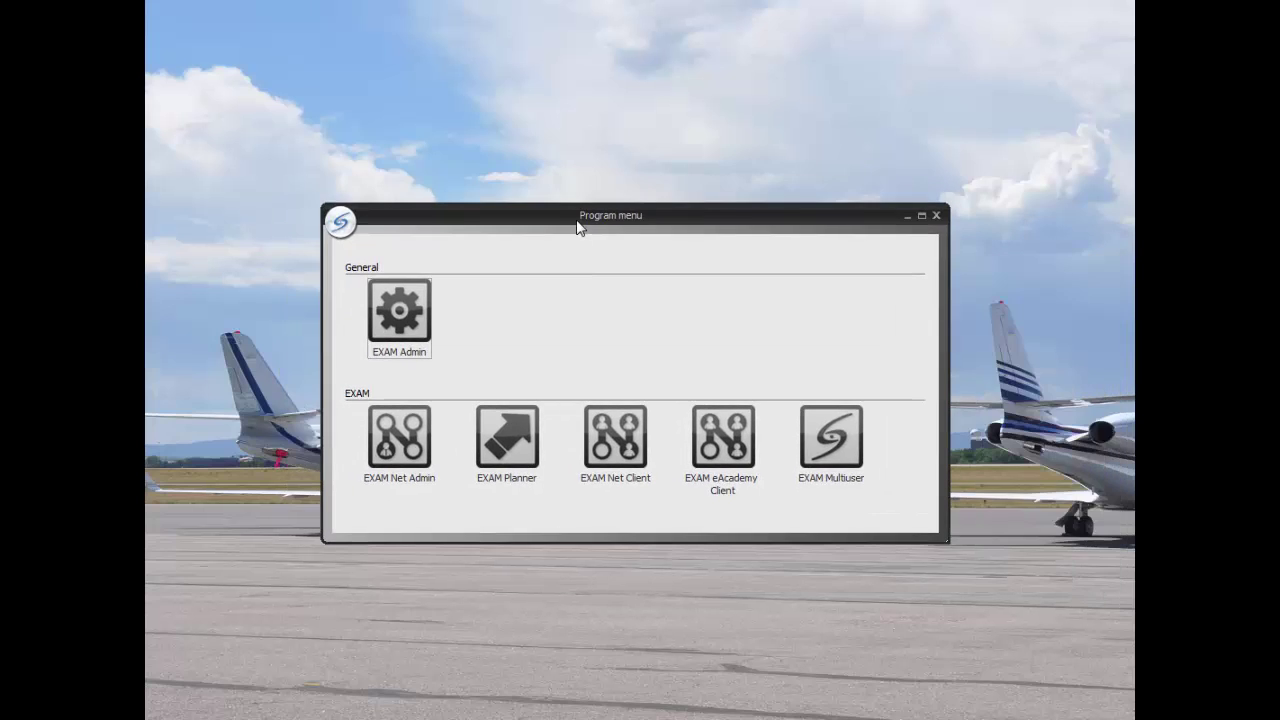
# Step: Open EXAM Net Admin and display the demo student's finished examinations for evaluation
pyautogui.click(397, 447)
pyautogui.doubleClick(397, 447)
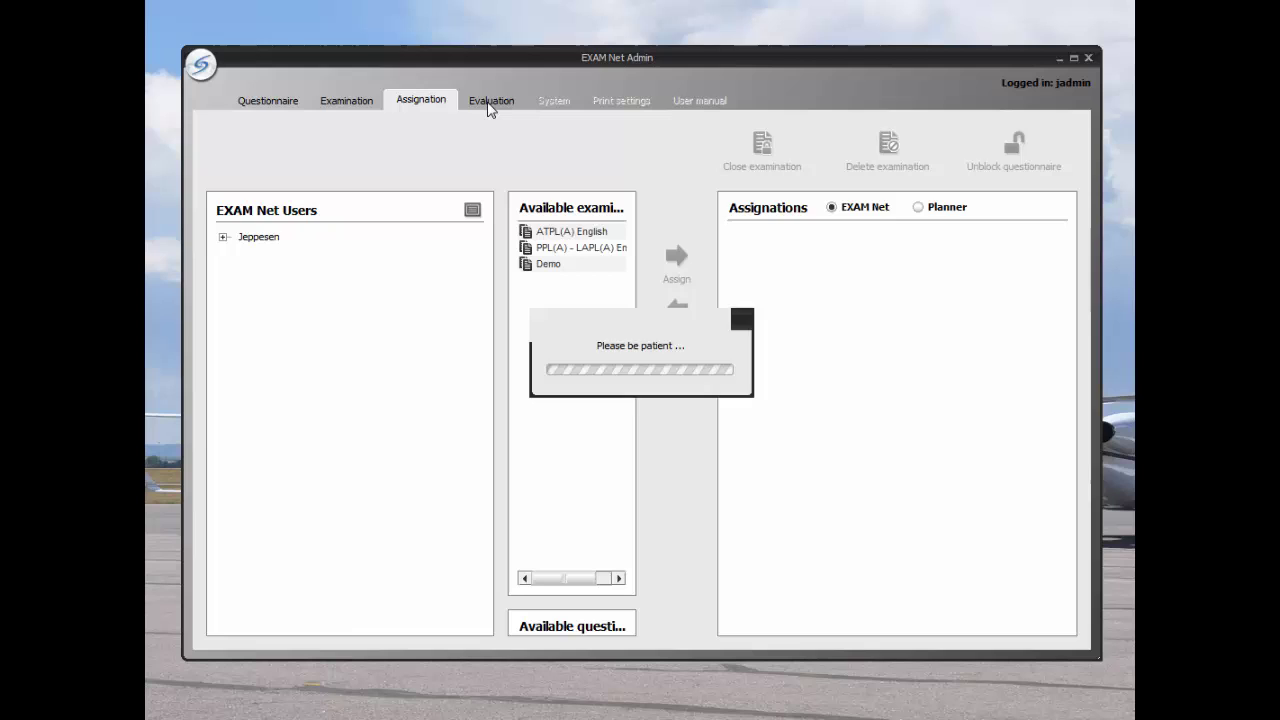
pyautogui.click(490, 104)
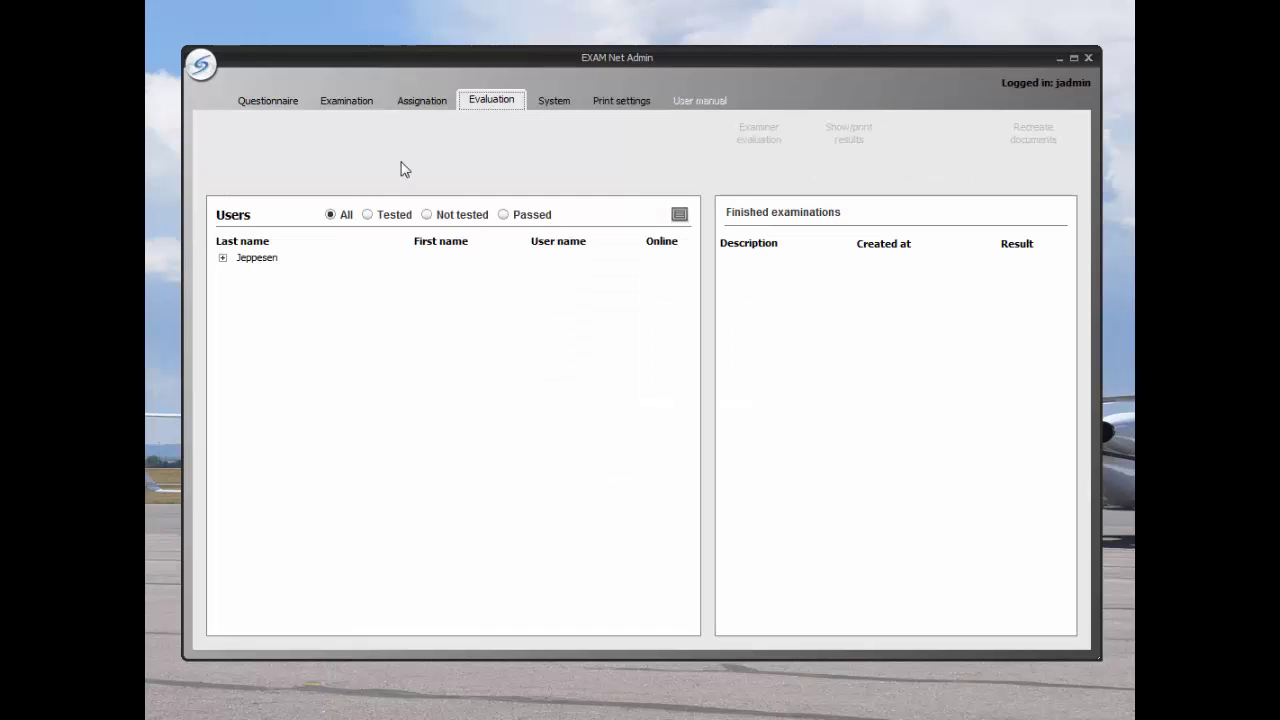
pyautogui.click(223, 258)
pyautogui.click(241, 323)
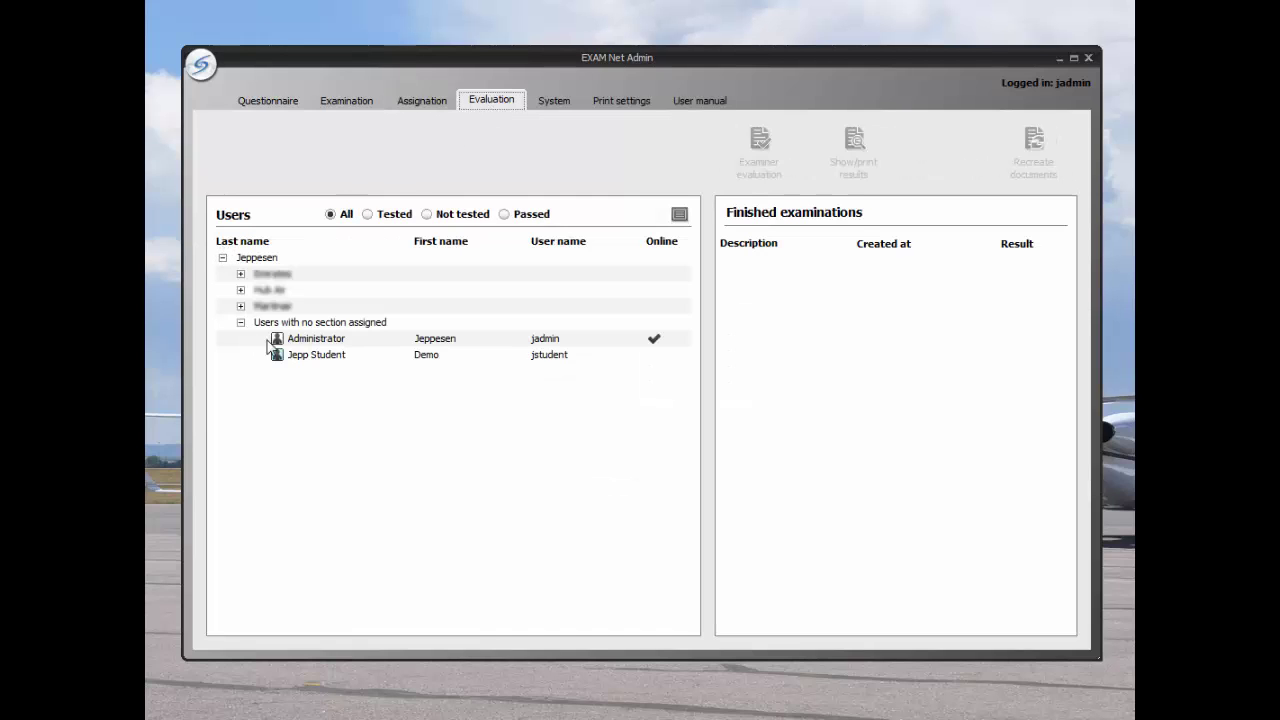
pyautogui.click(303, 356)
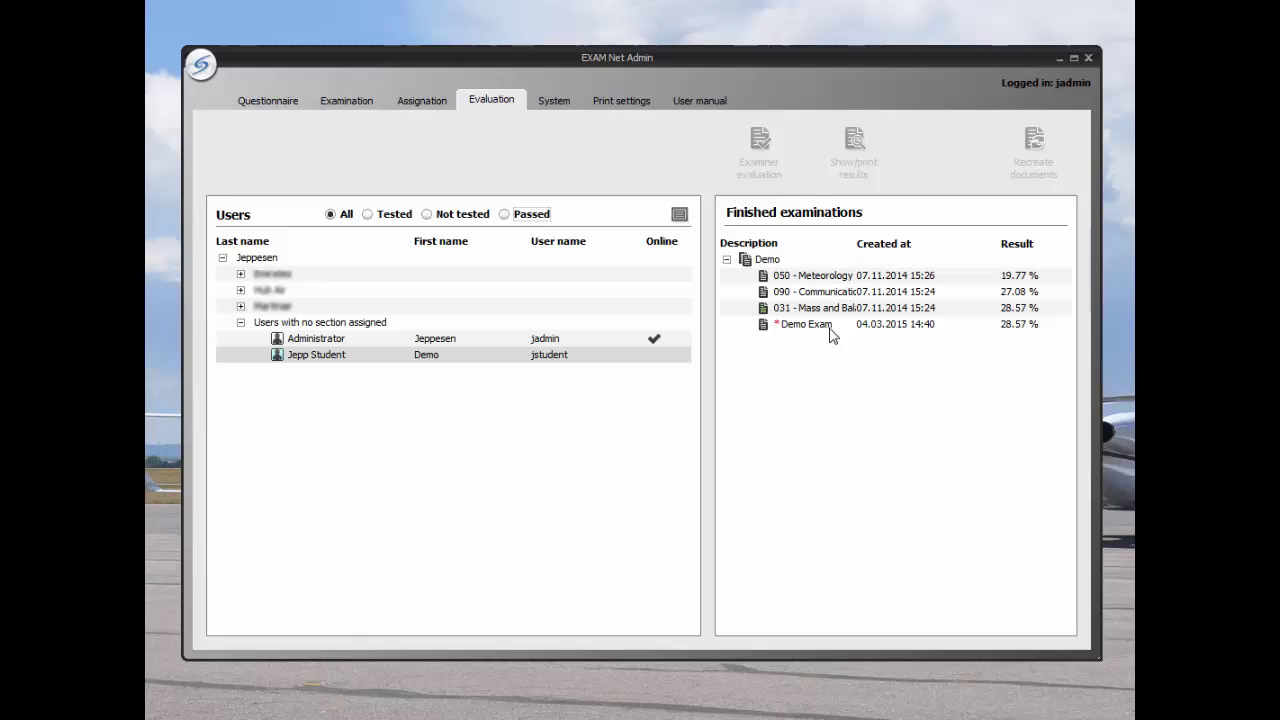
# Step: Show the Summary and Evaluation documents for the student's finished Demo Exam
pyautogui.click(826, 325)
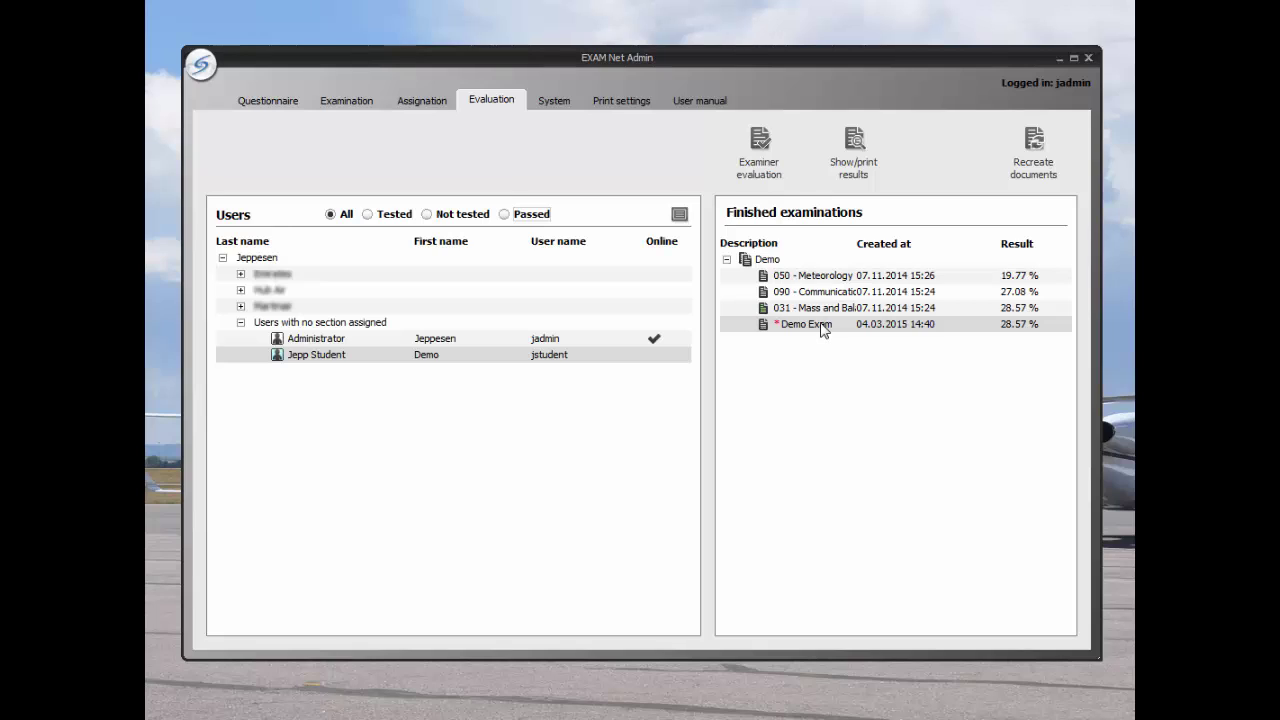
pyautogui.doubleClick(821, 326)
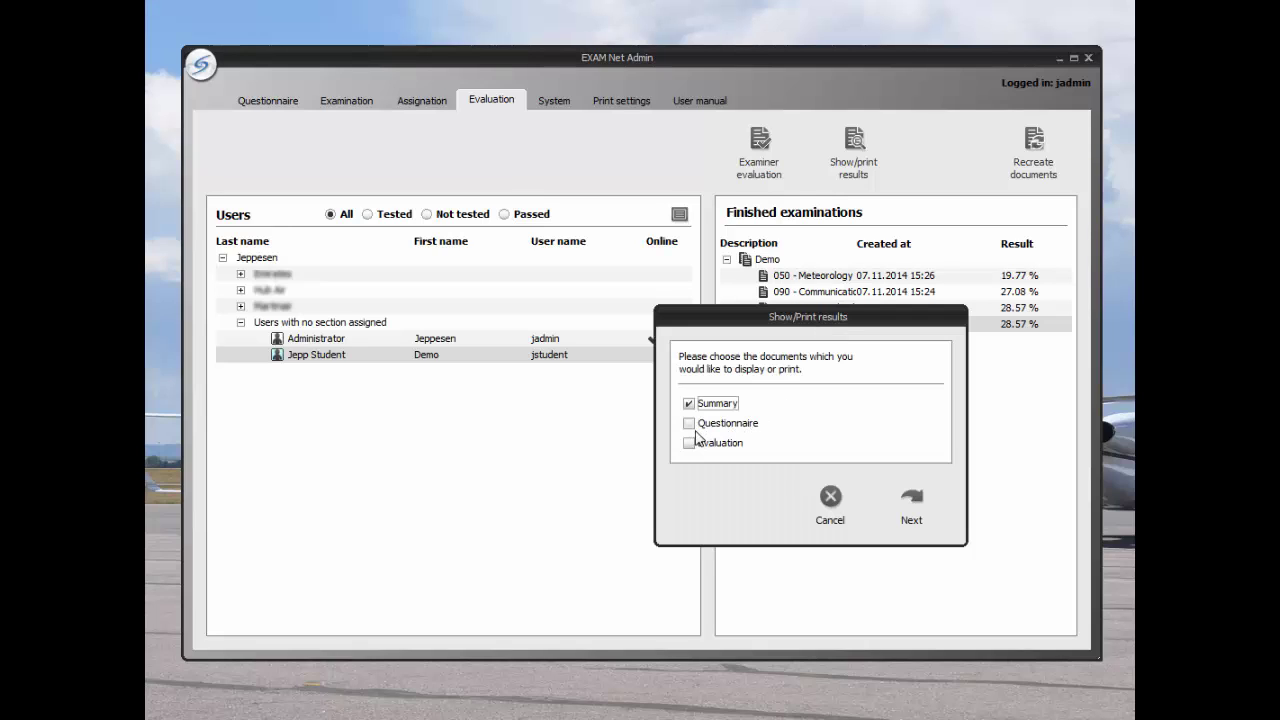
pyautogui.click(696, 424)
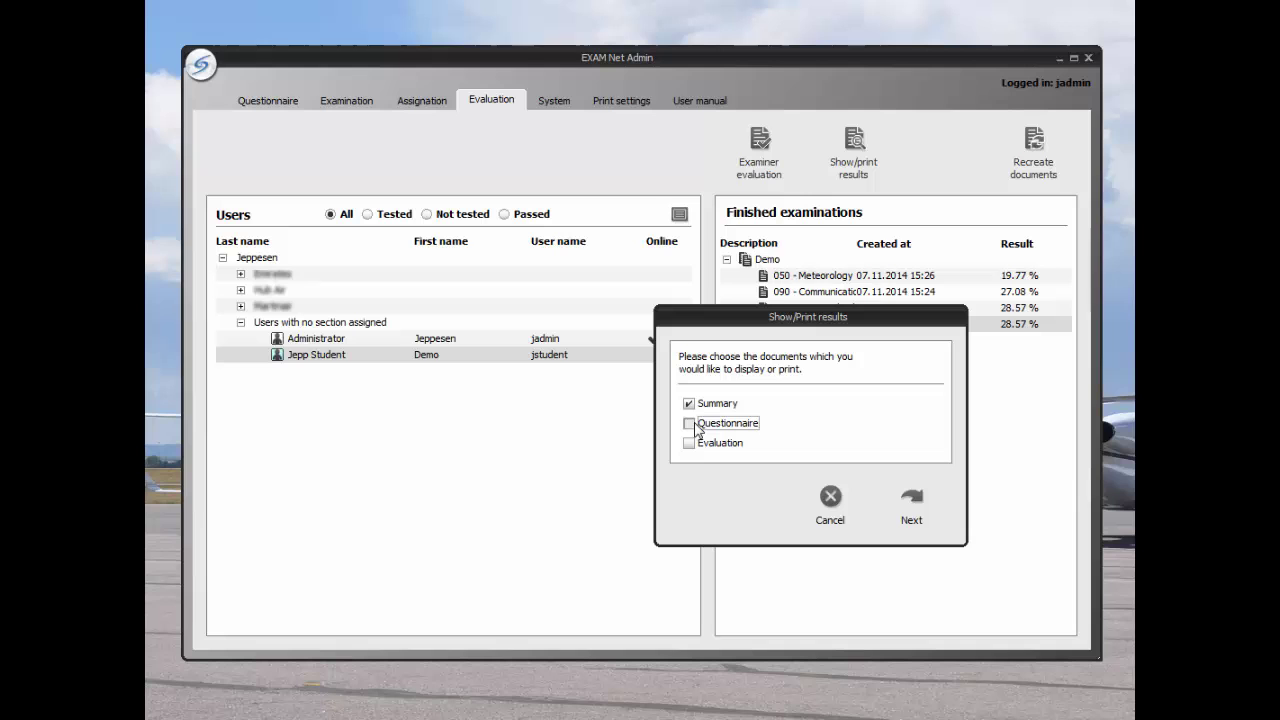
pyautogui.click(689, 443)
pyautogui.click(911, 498)
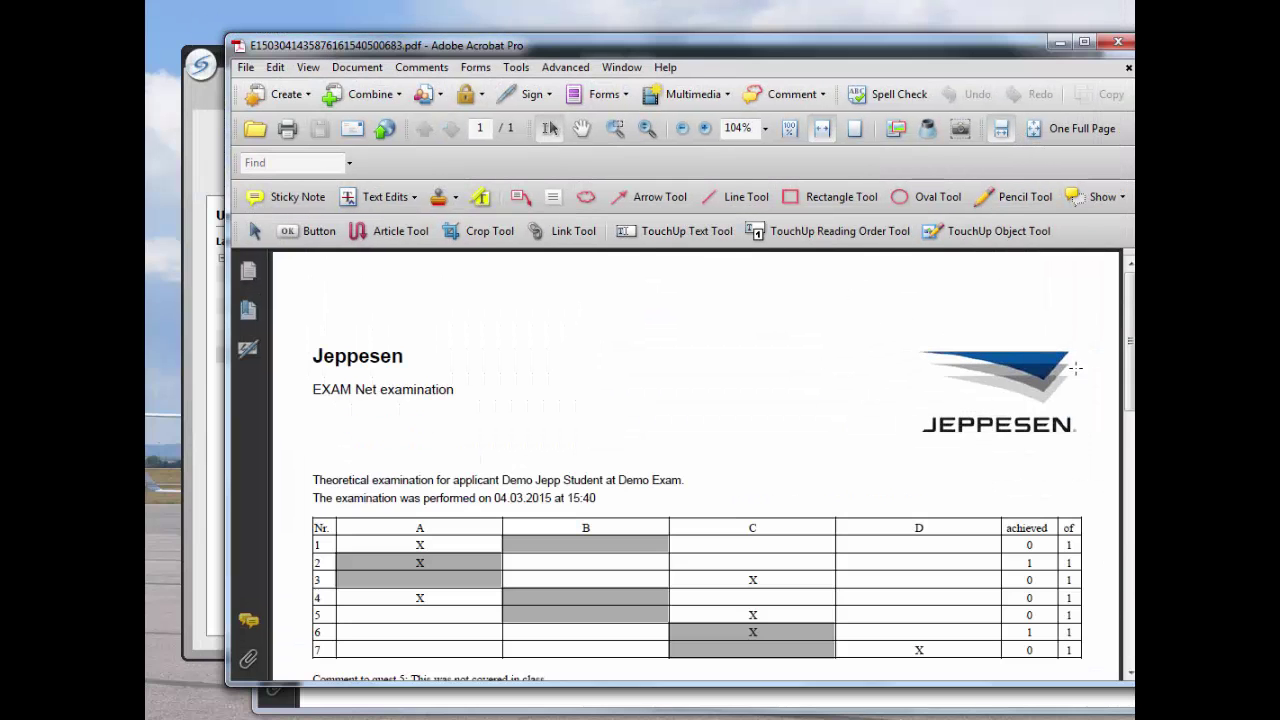
# Step: Examine the answer table and the comment to question 5 in the evaluation PDF, and close both result documents
pyautogui.moveTo(1130, 340); pyautogui.dragTo(1130, 386)
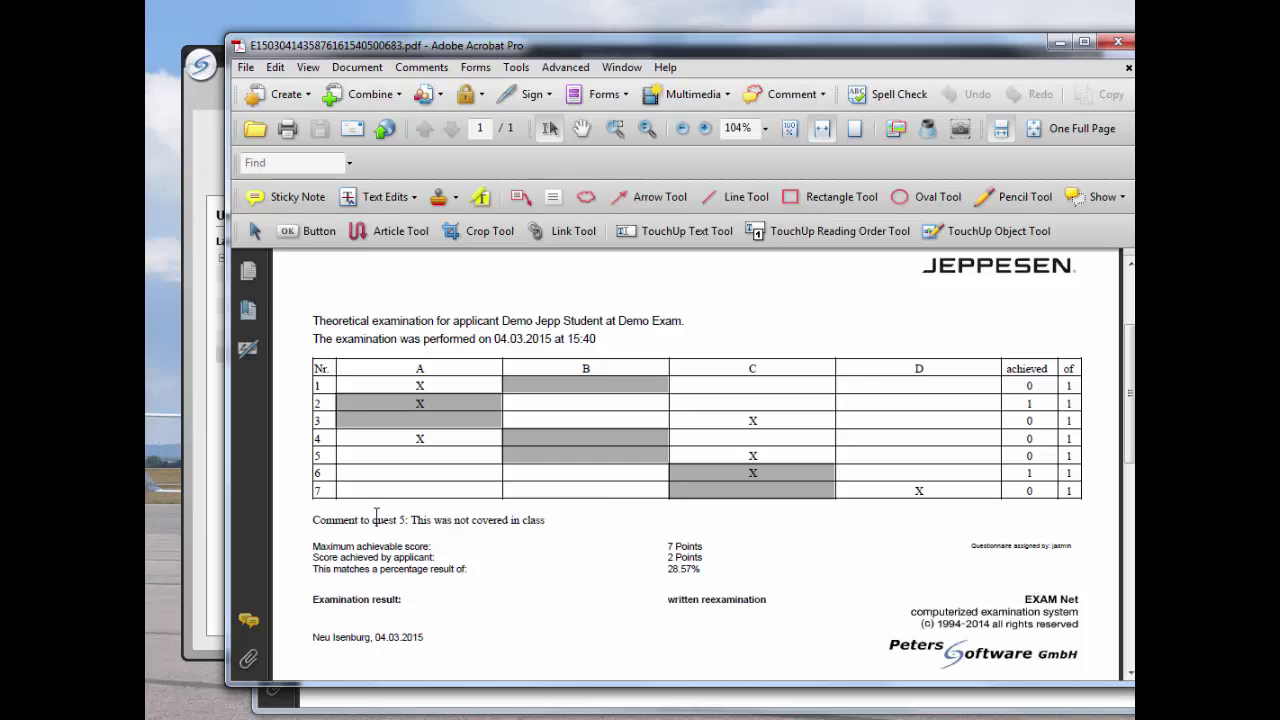
pyautogui.moveTo(310, 520); pyautogui.dragTo(556, 521)
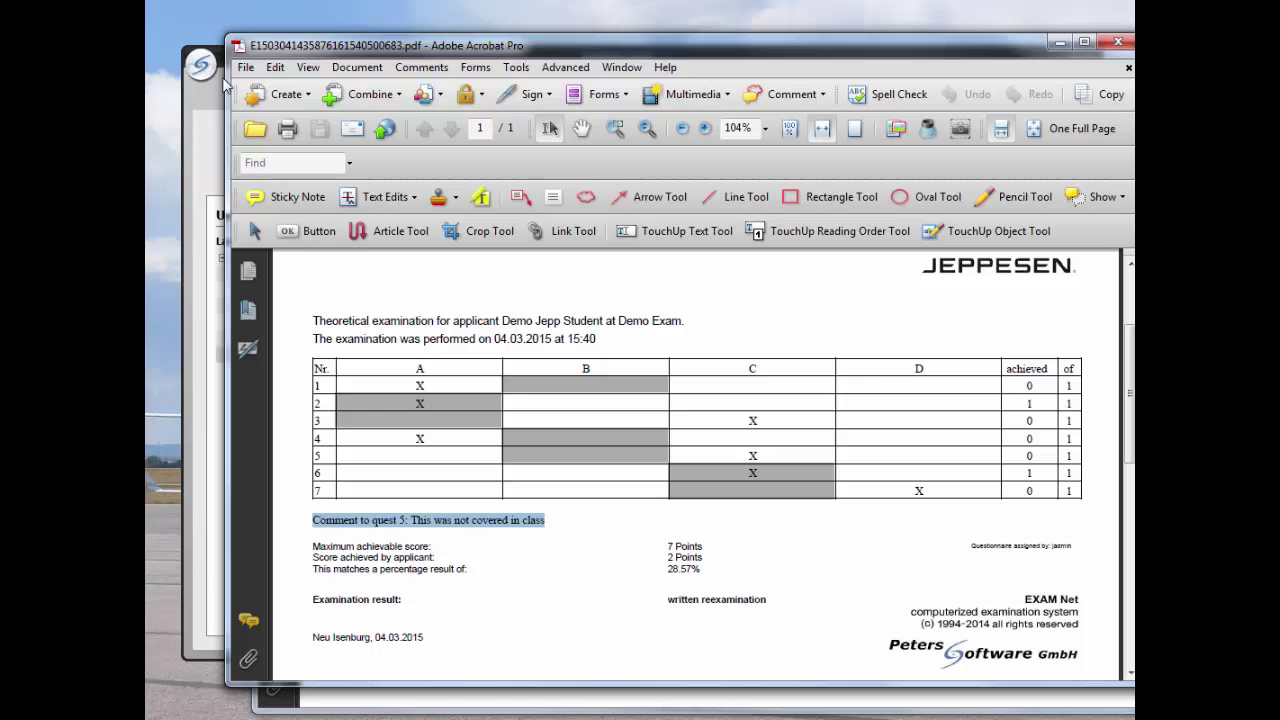
pyautogui.click(239, 50)
pyautogui.click(275, 176)
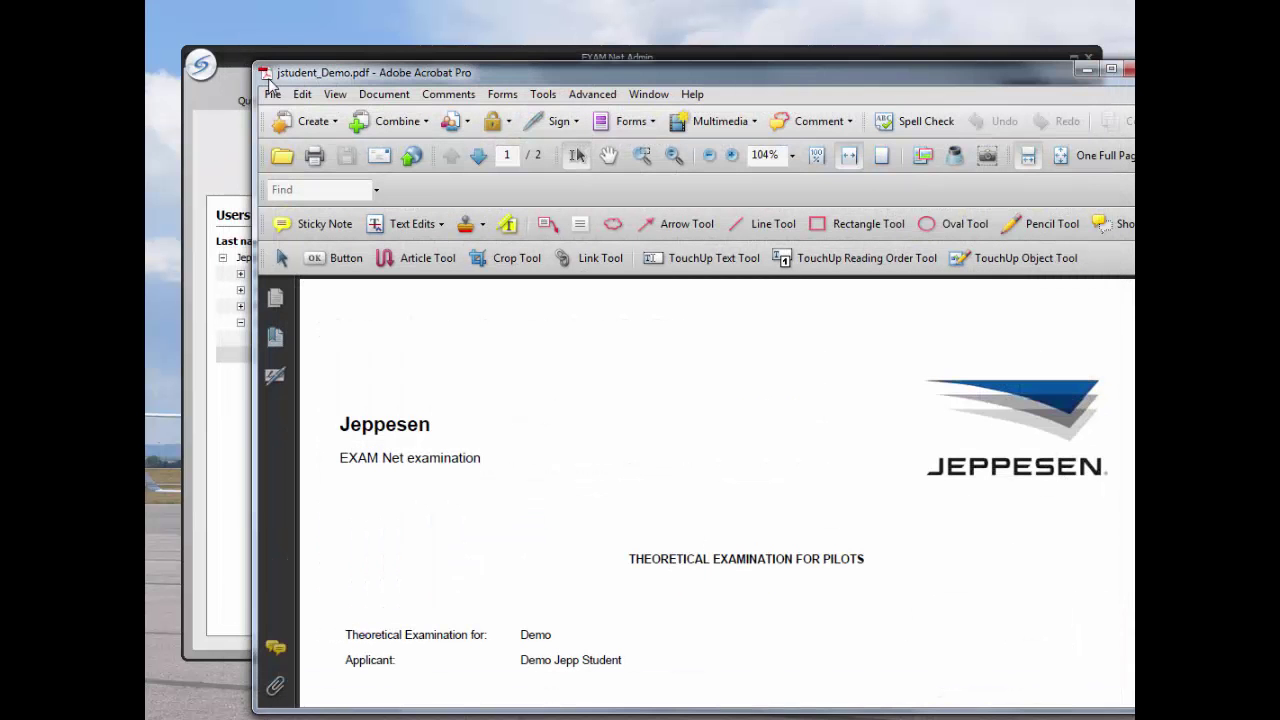
pyautogui.click(266, 77)
pyautogui.click(301, 202)
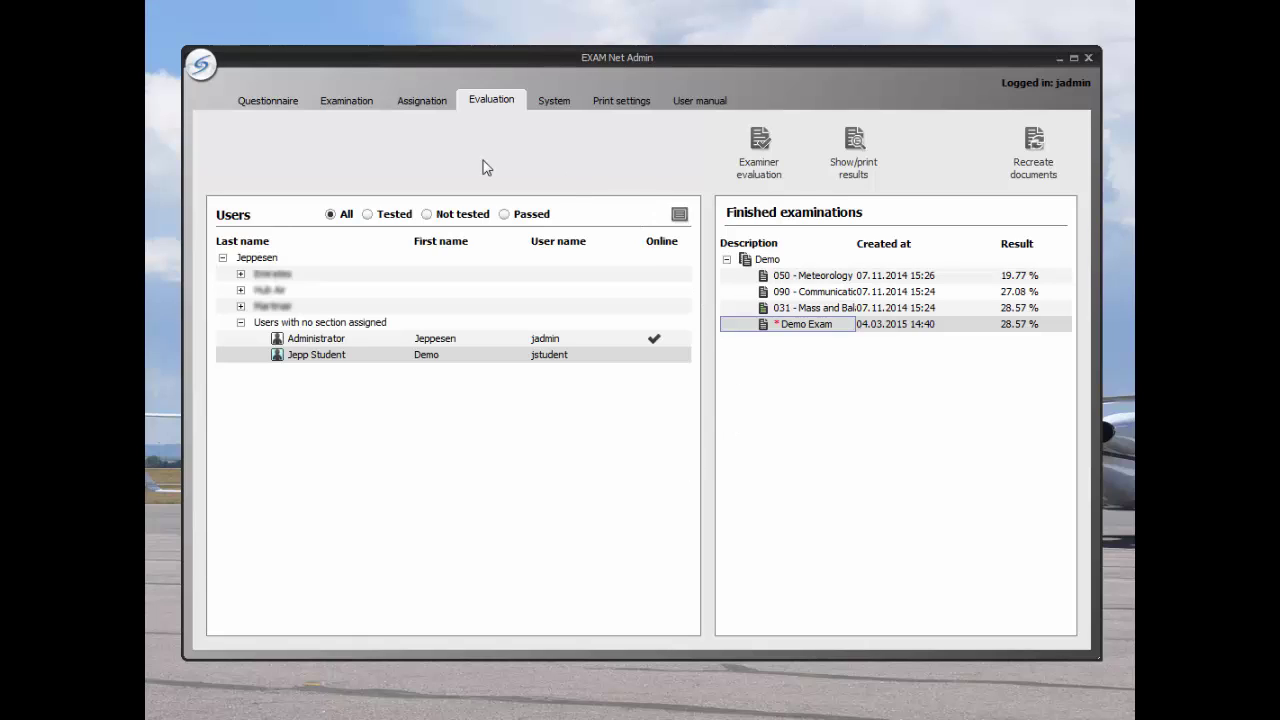
# Step: View the program language options and exit EXAM Net Admin
pyautogui.click(201, 67)
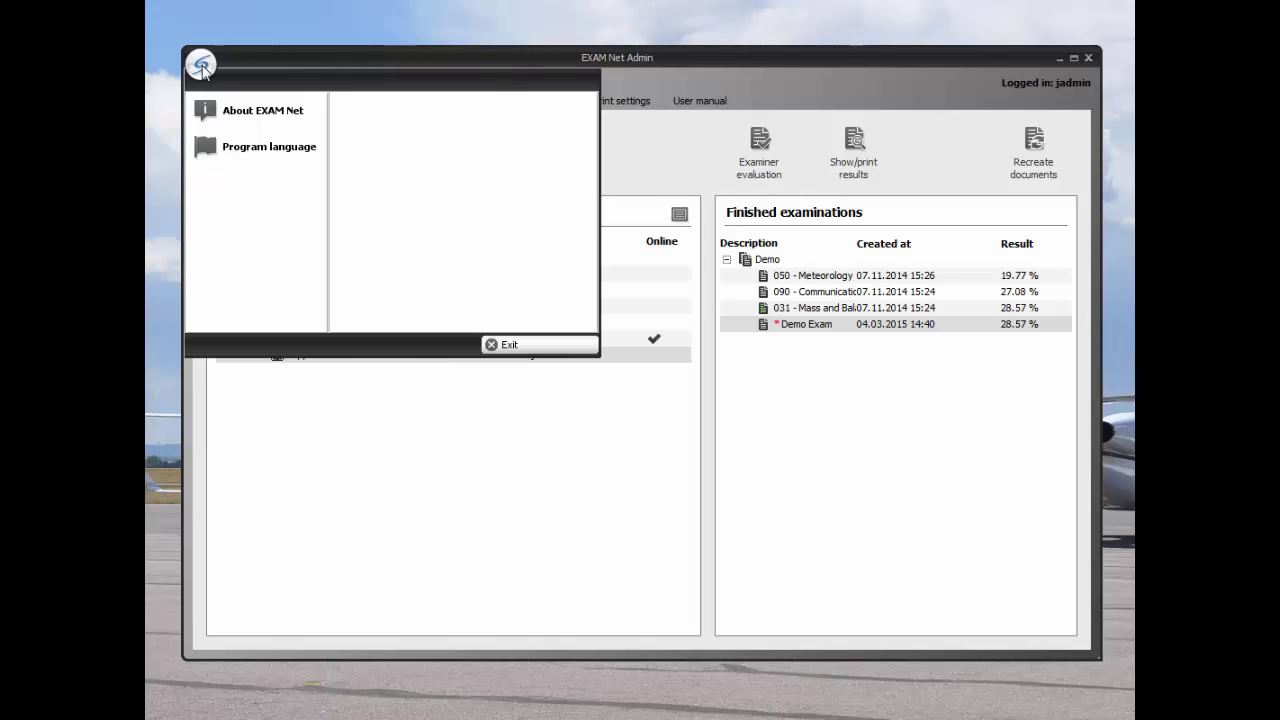
pyautogui.click(249, 156)
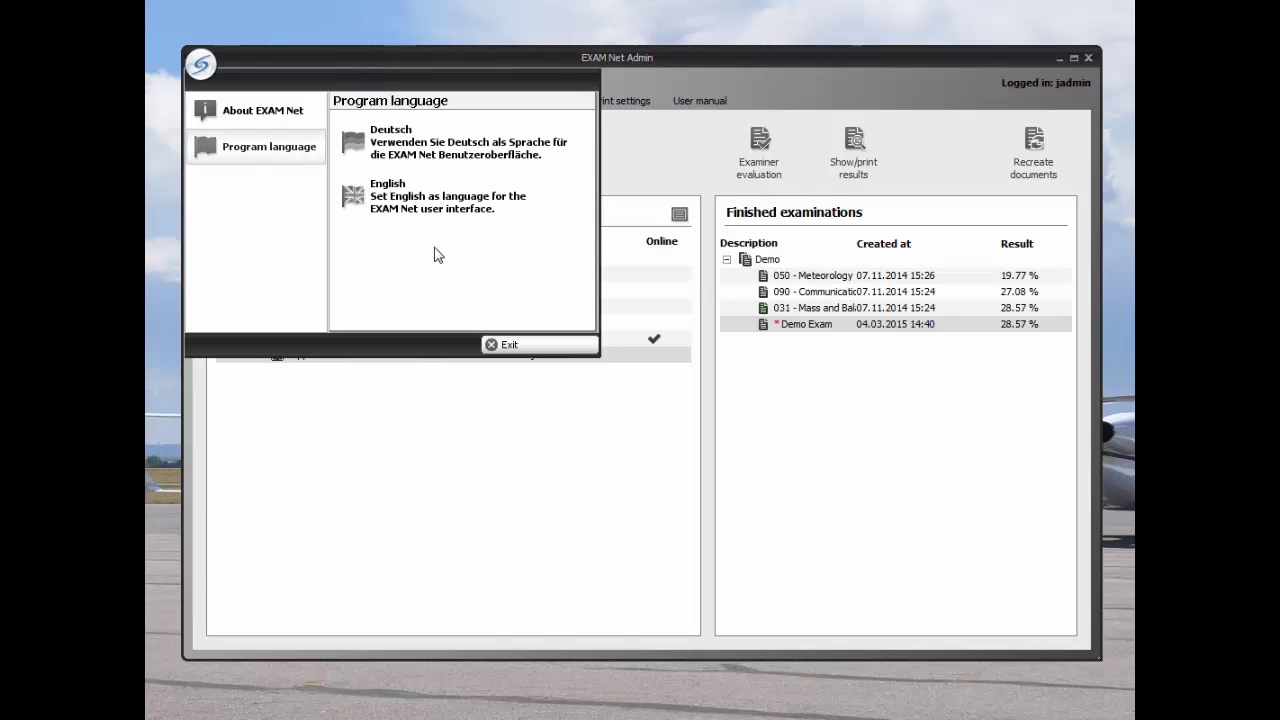
pyautogui.click(509, 347)
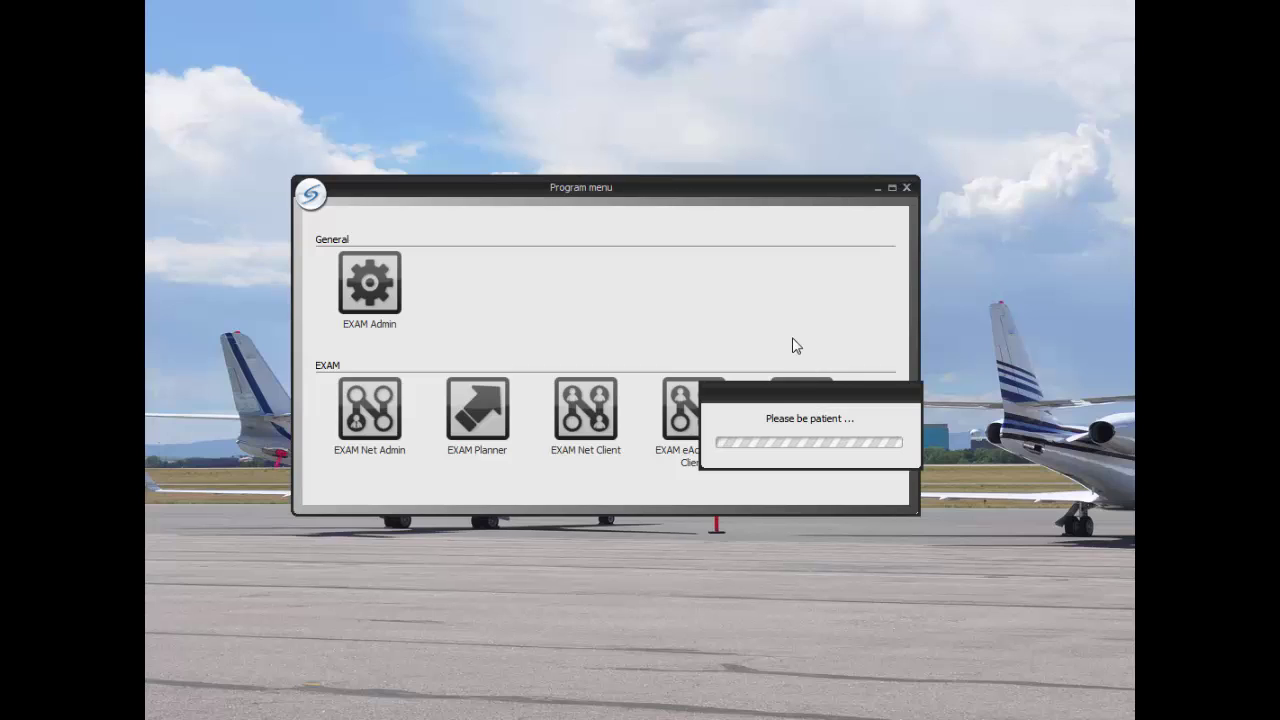
# Step: Open EXAM Multiuser and look through its learning material textbooks and statistics
pyautogui.click(808, 425)
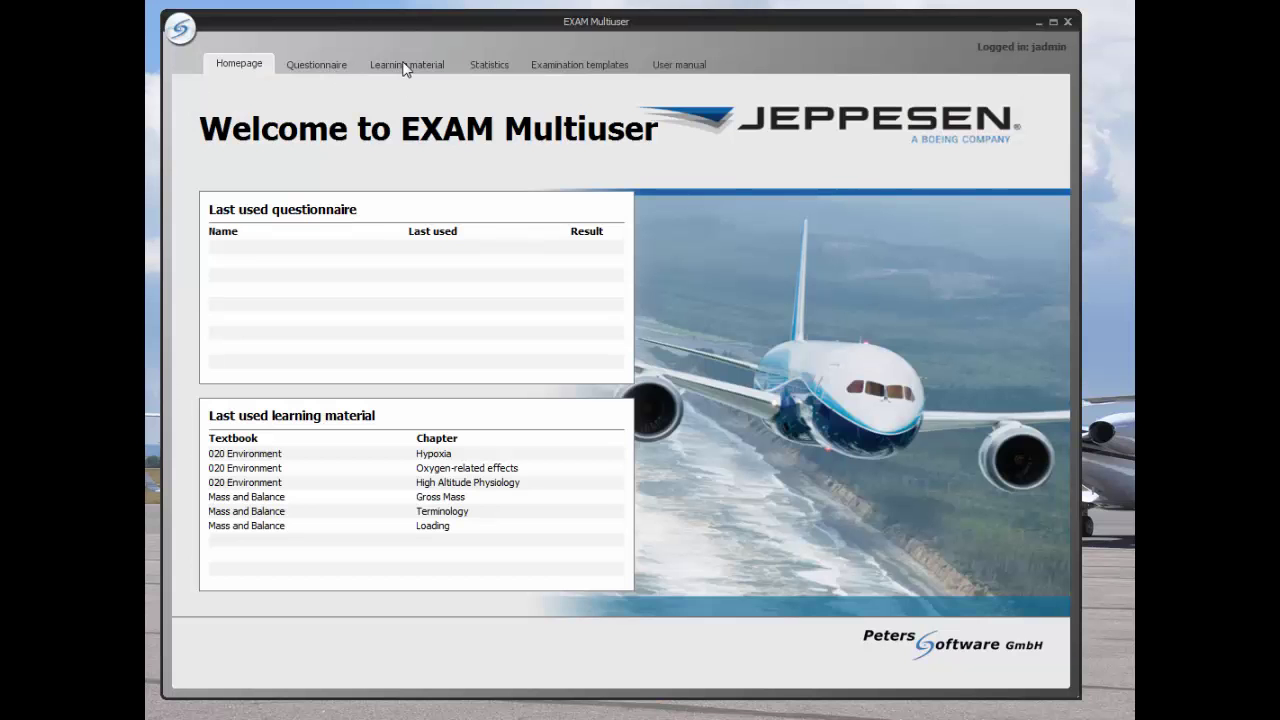
pyautogui.click(405, 66)
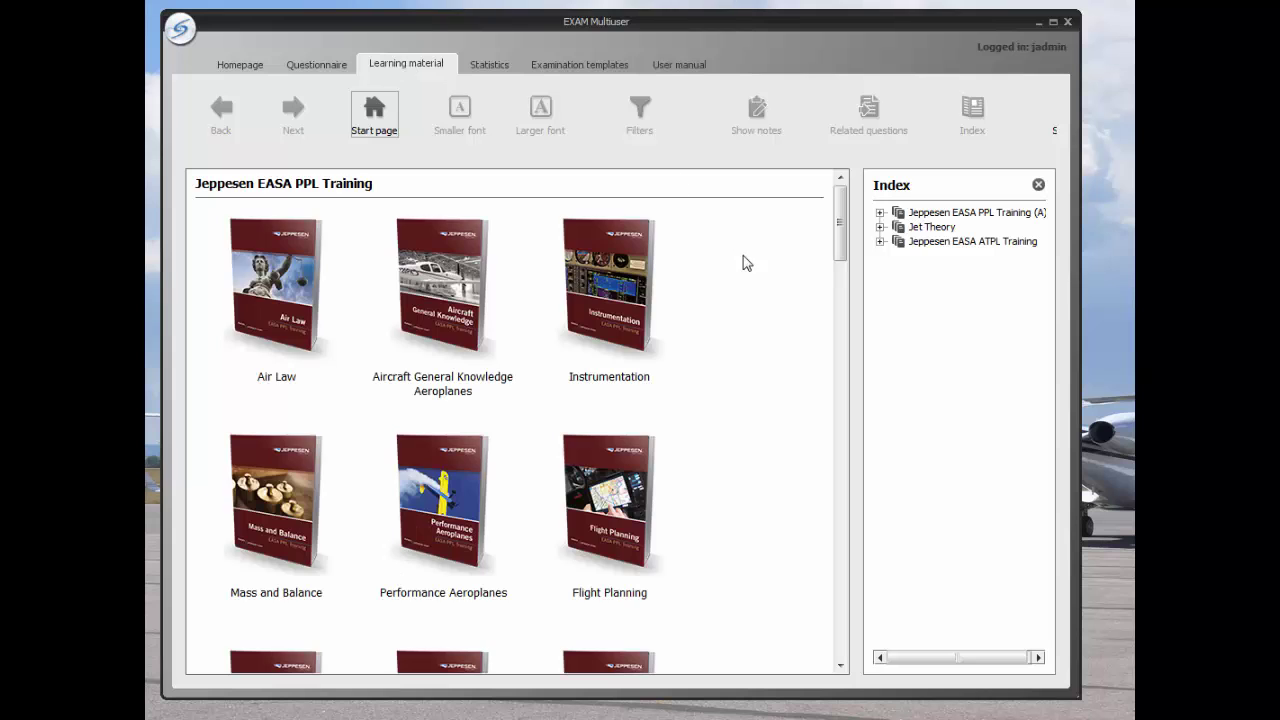
pyautogui.moveTo(842, 224); pyautogui.dragTo(820, 543)
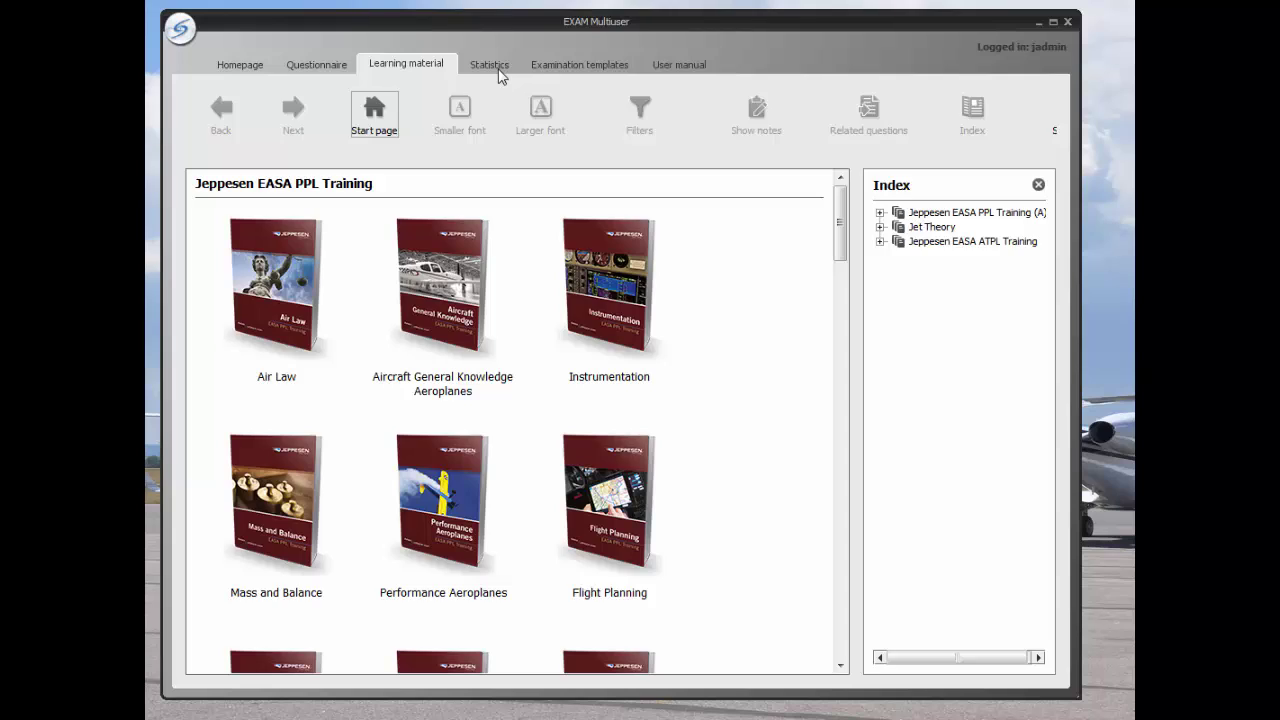
pyautogui.click(499, 68)
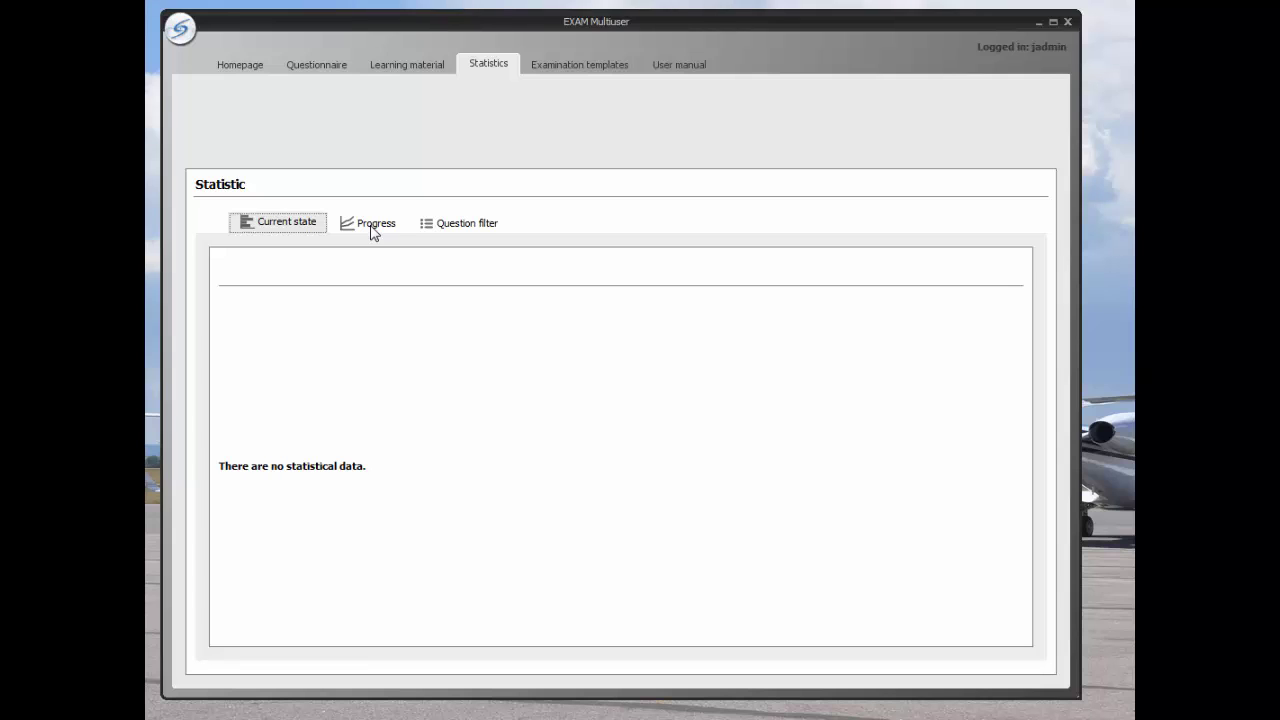
# Step: Create an examination template named Performance Demo in the group Performance with a time limit of 30 minutes
pyautogui.click(577, 68)
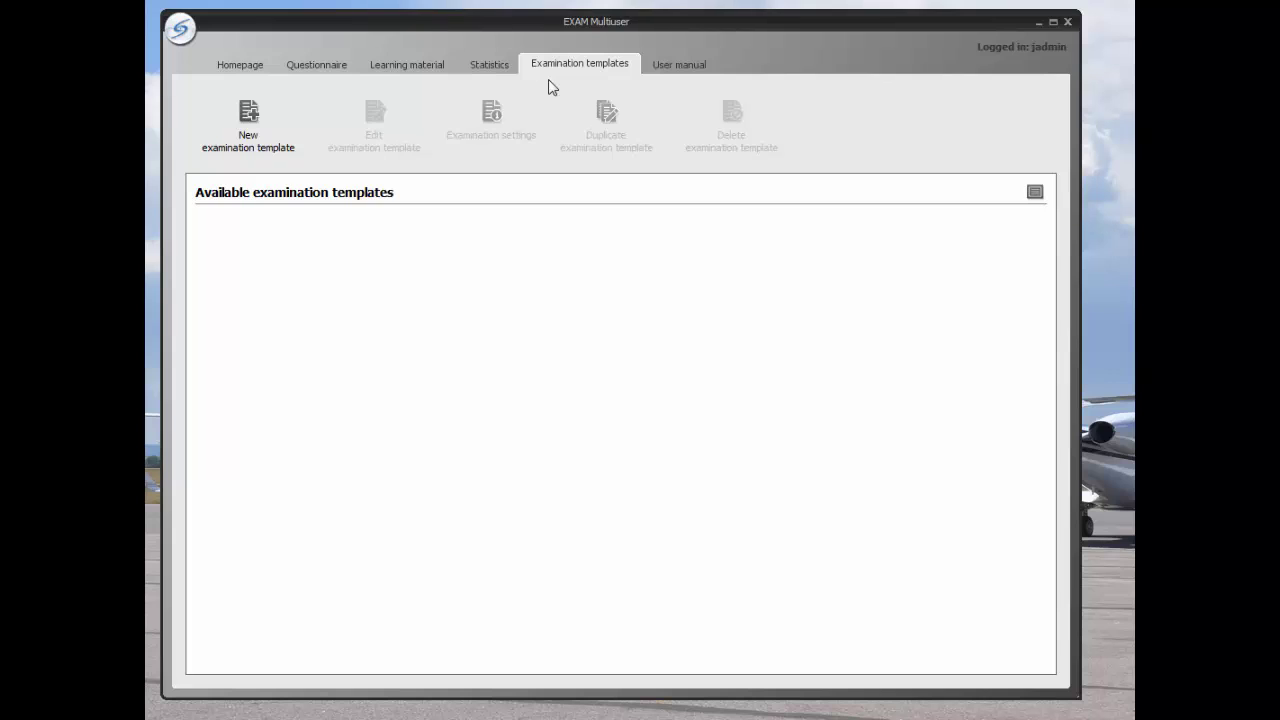
pyautogui.click(256, 146)
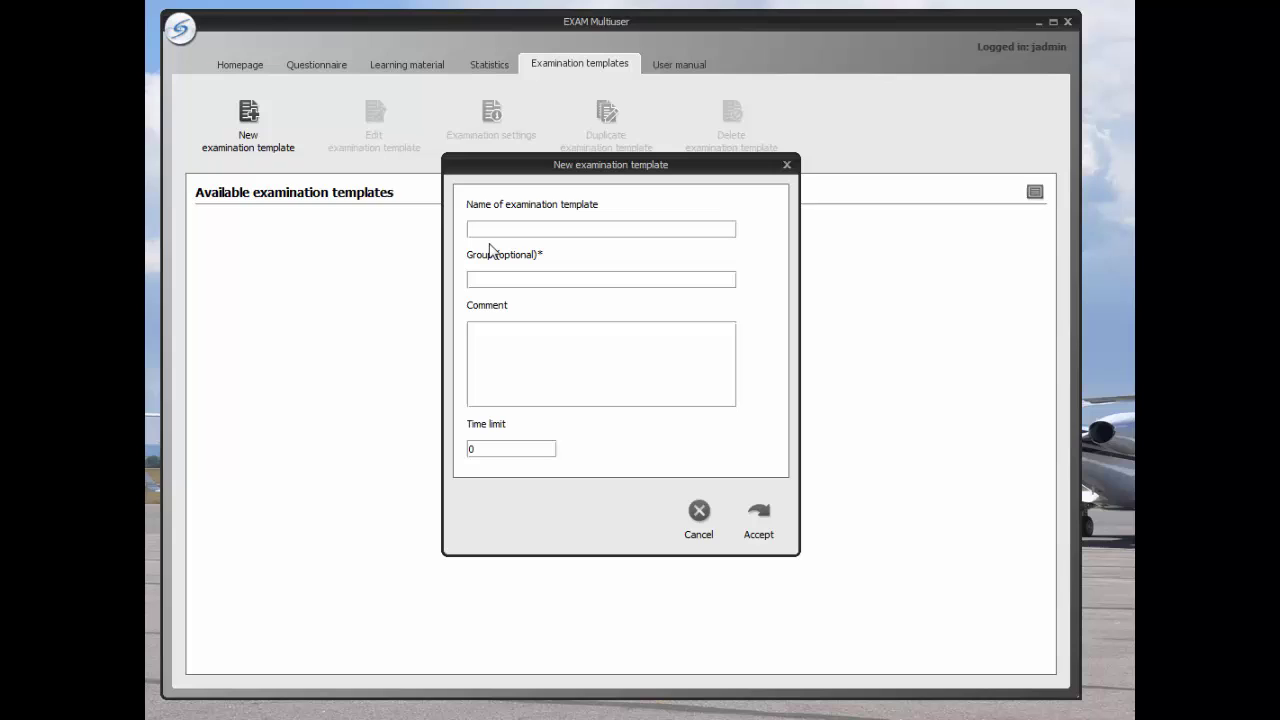
pyautogui.write('Performance Demo')
pyautogui.press('Tab')
pyautogui.write('Performanc')
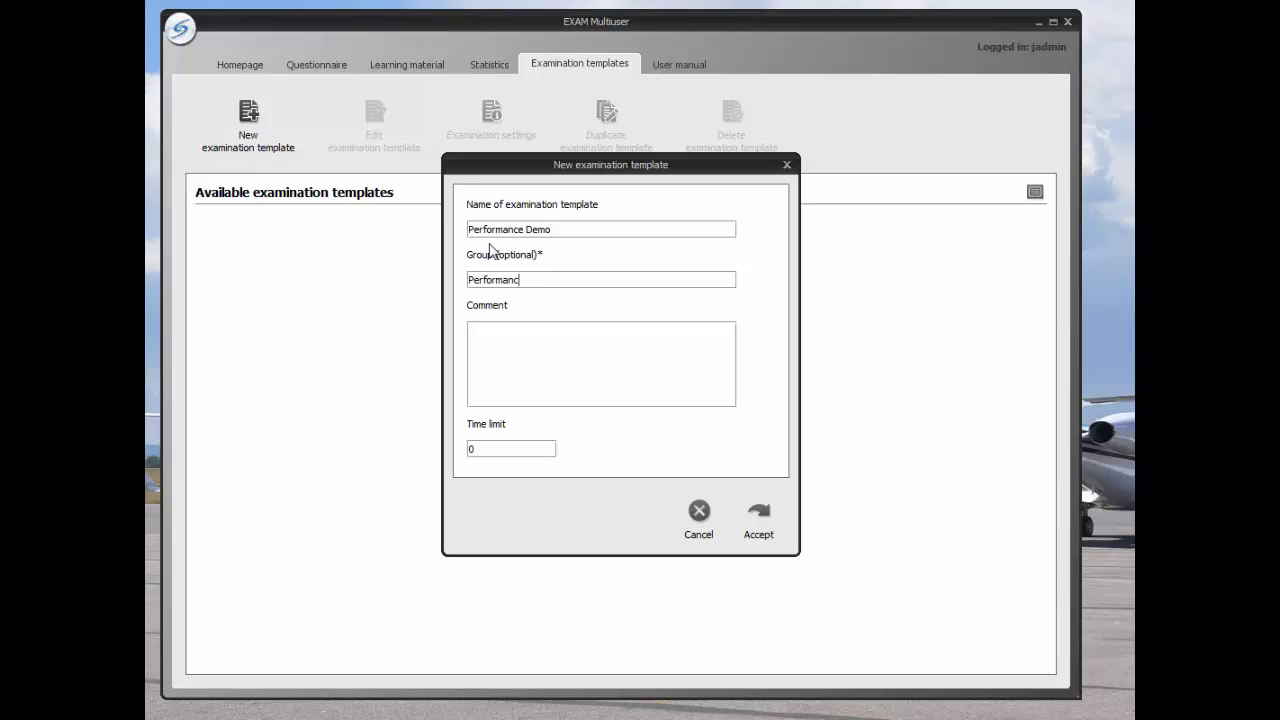
pyautogui.write('e')
pyautogui.click(486, 450)
pyautogui.write('30')
pyautogui.click(766, 531)
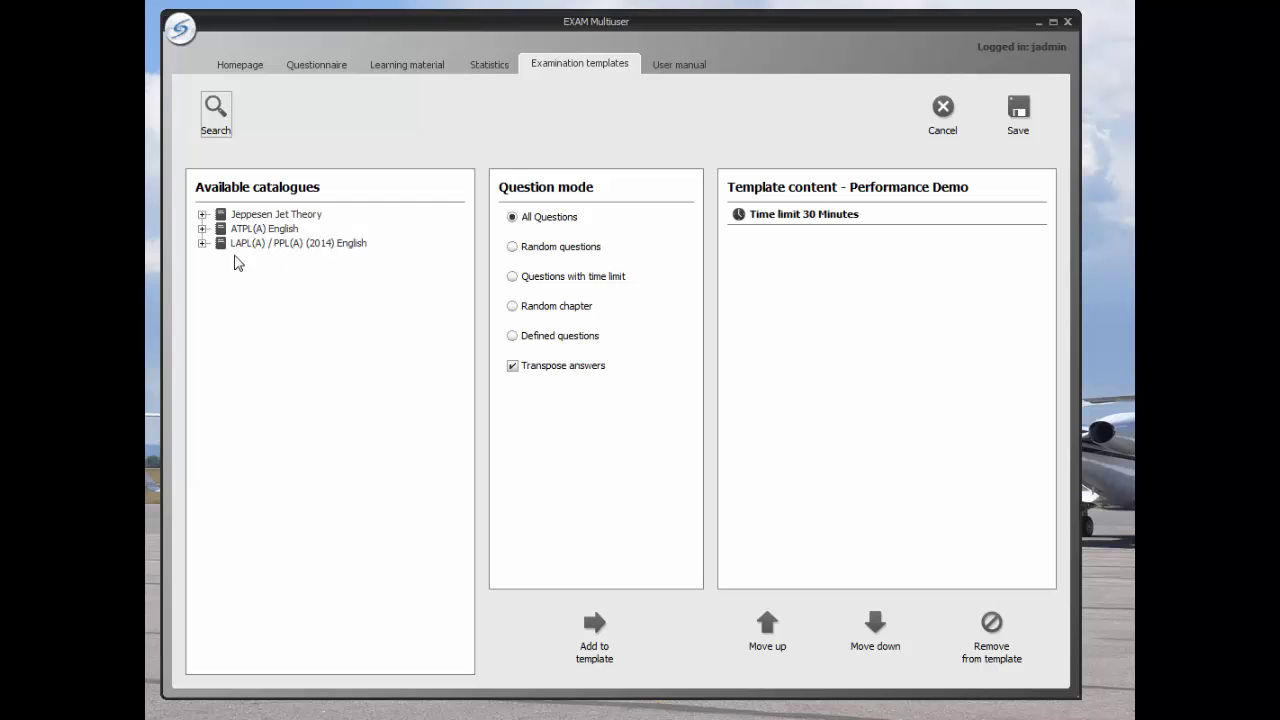
# Step: Expand the LAPL(A) / PPL(A) (2014) English catalogue for the template's question selection
pyautogui.click(203, 244)
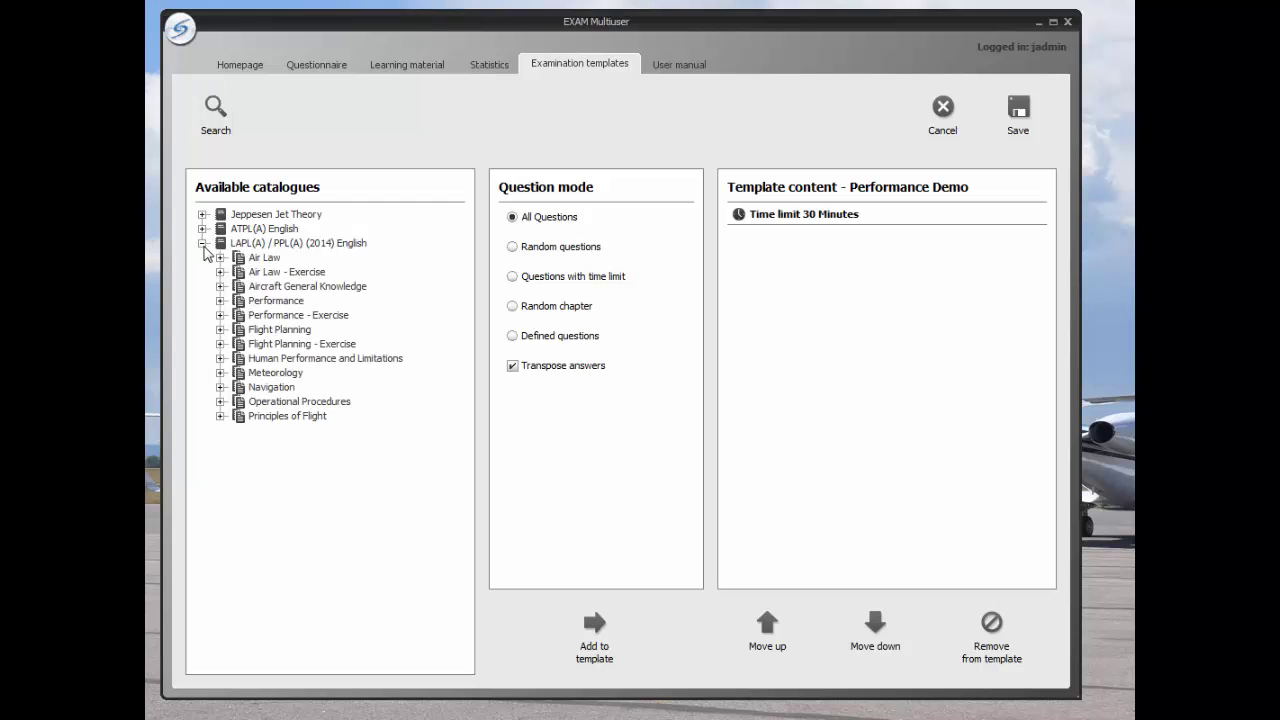